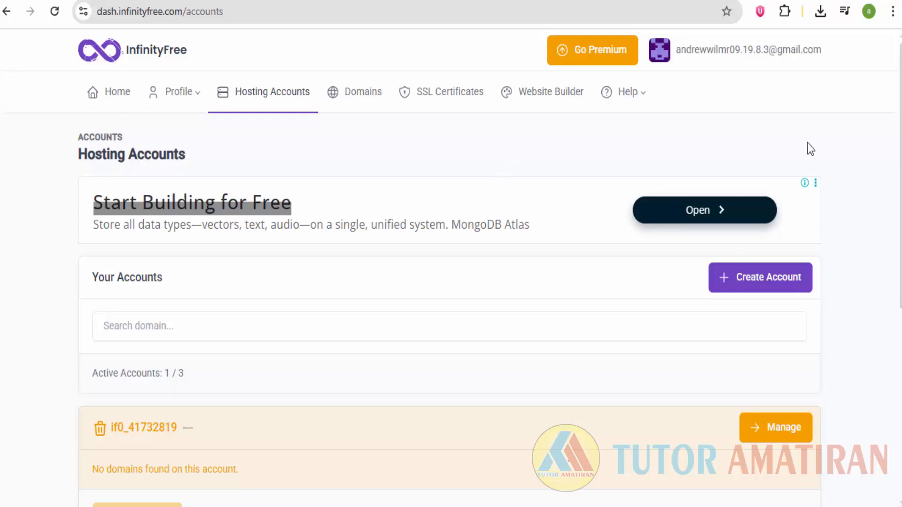
Start creating a new hosting account and scroll to the free $0 InfinityFree plan.
{"action": "scroll", "coordinate": [814, 148], "scroll_direction": "down", "scroll_amount": 4}
{"action": "scroll", "coordinate": [811, 147], "scroll_direction": "up", "scroll_amount": 4}
{"action": "left_click", "coordinate": [229, 13]}
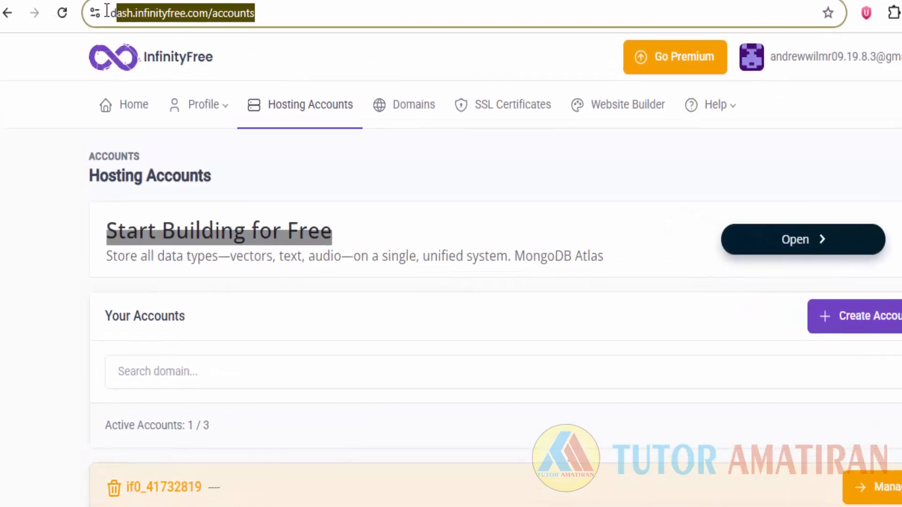
{"action": "left_click", "coordinate": [560, 217]}
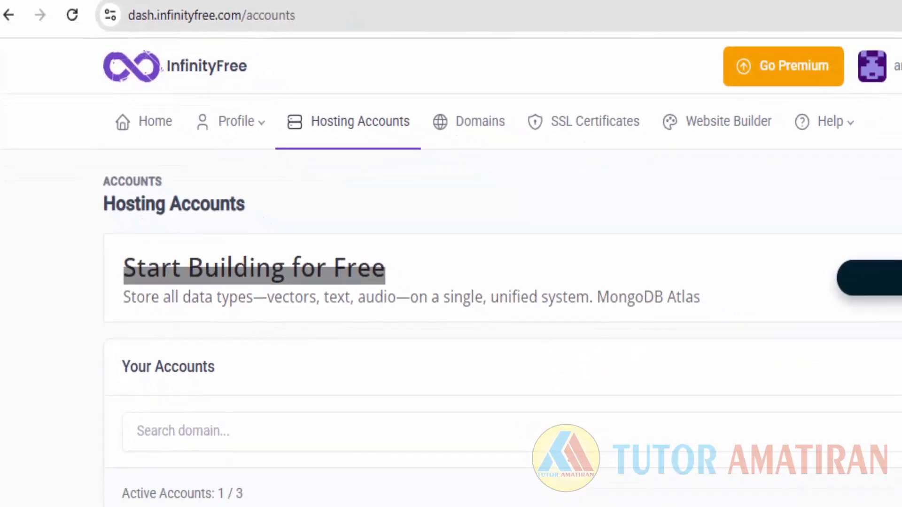
{"action": "left_click", "coordinate": [822, 299]}
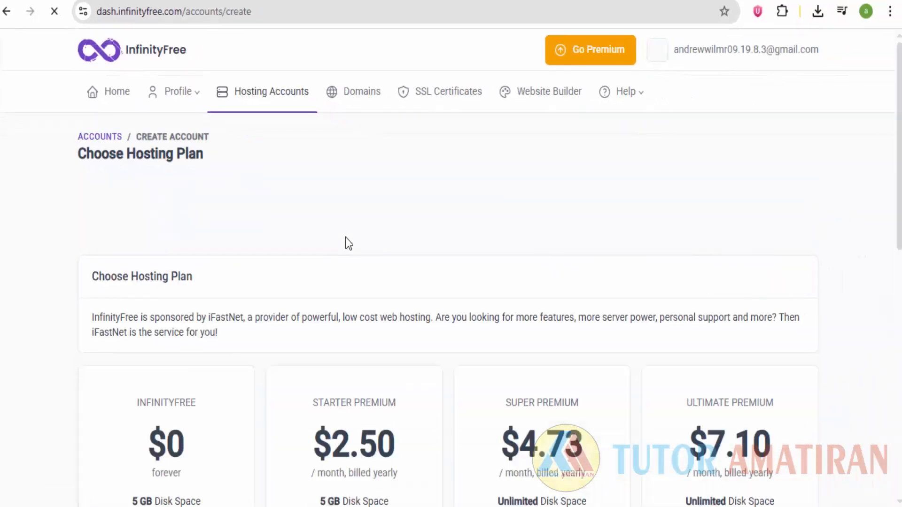
{"action": "scroll", "coordinate": [345, 238], "scroll_direction": "down", "scroll_amount": 10}
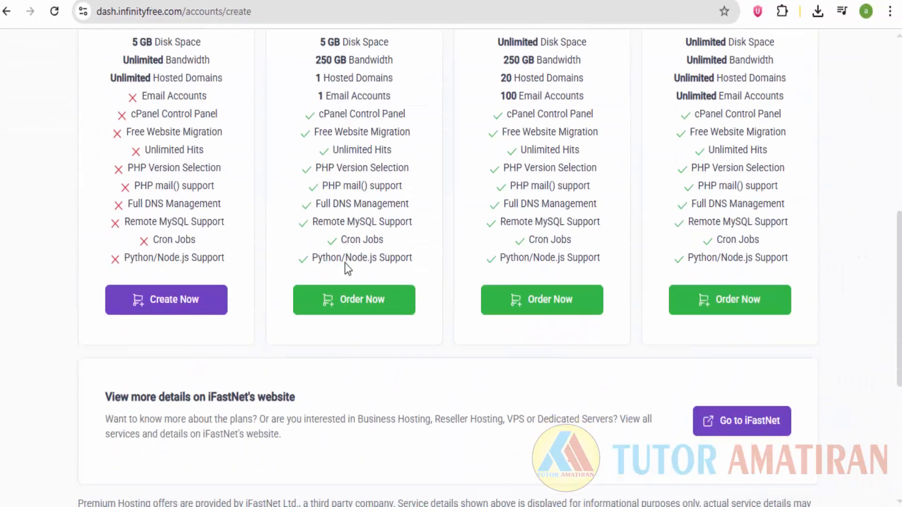
{"action": "scroll", "coordinate": [346, 266], "scroll_direction": "down", "scroll_amount": 1}
{"action": "scroll", "coordinate": [347, 397], "scroll_direction": "up", "scroll_amount": 3}
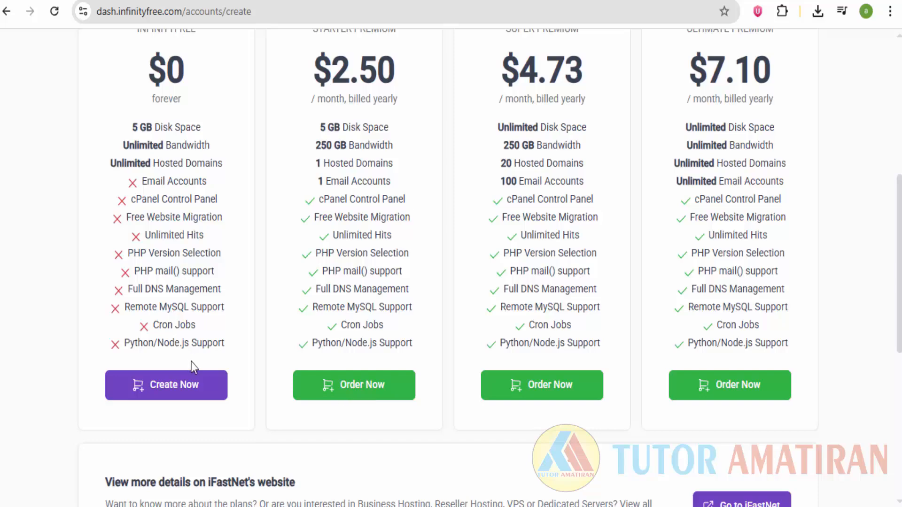
{"action": "scroll", "coordinate": [188, 296], "scroll_direction": "up", "scroll_amount": 5}
{"action": "scroll", "coordinate": [177, 184], "scroll_direction": "down", "scroll_amount": 1}
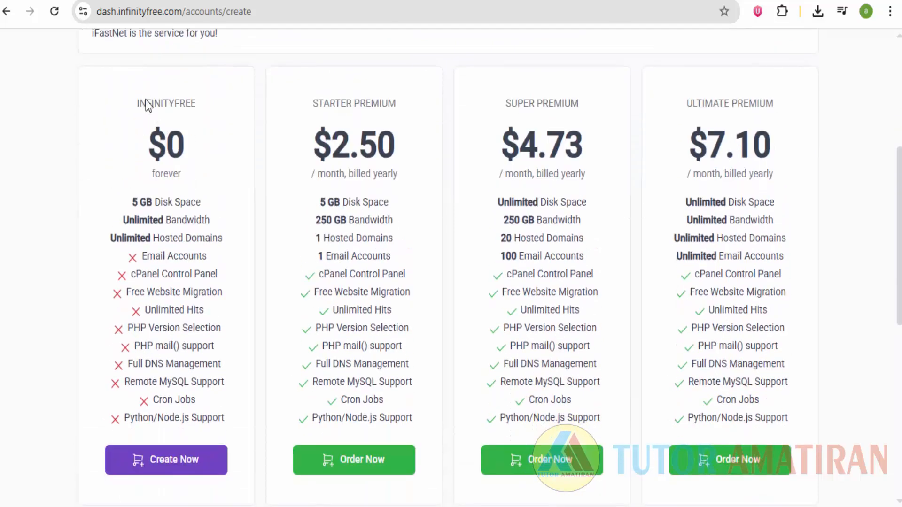
{"action": "scroll", "coordinate": [232, 358], "scroll_direction": "down", "scroll_amount": 2}
{"action": "scroll", "coordinate": [242, 376], "scroll_direction": "up", "scroll_amount": 1}
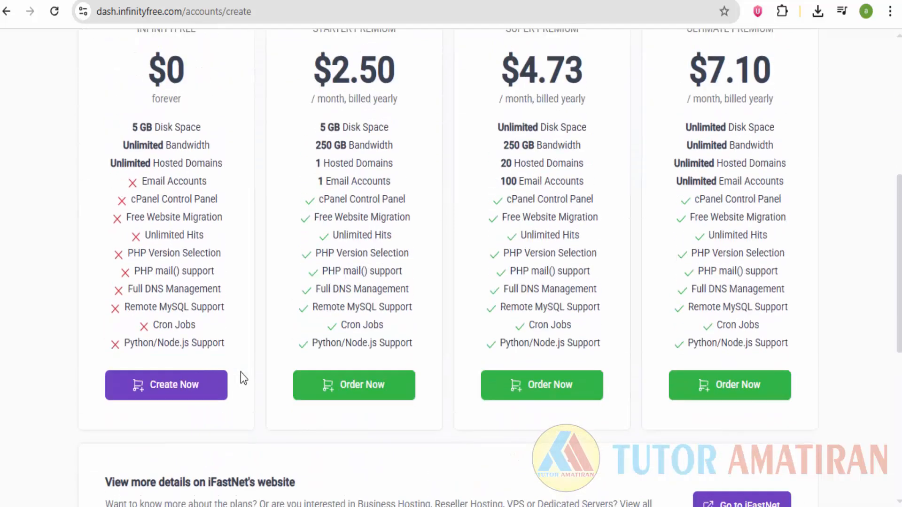
Choose the $0 InfinityFree plan and dismiss the advertisement overlay.
{"action": "left_click", "coordinate": [224, 383]}
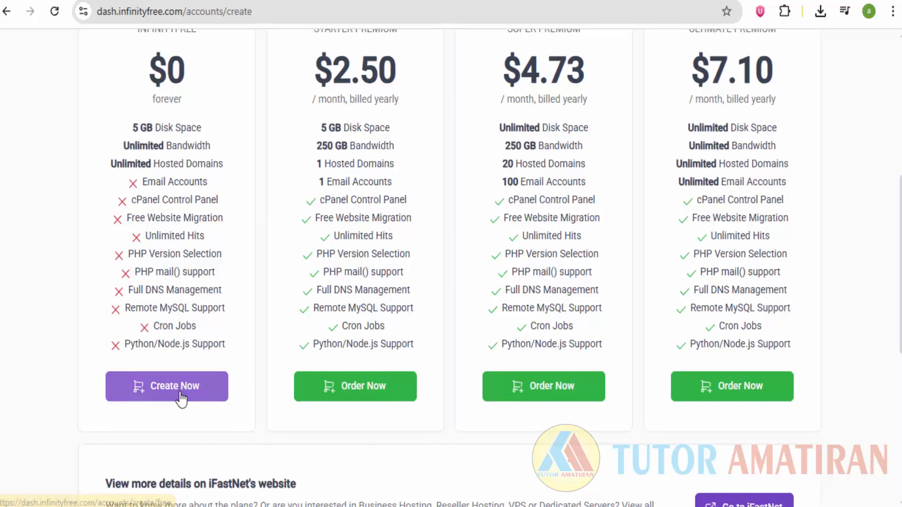
{"action": "left_click", "coordinate": [516, 180]}
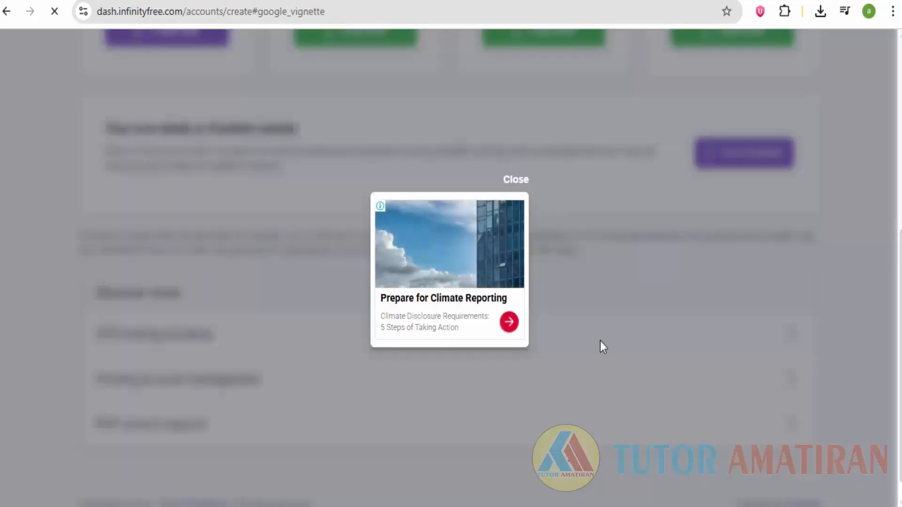
{"action": "scroll", "coordinate": [605, 350], "scroll_direction": "down", "scroll_amount": 3}
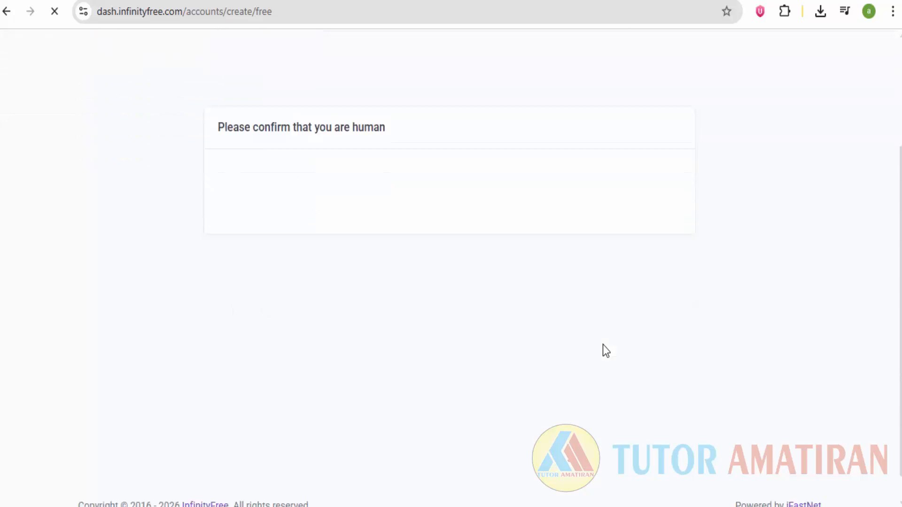
{"action": "scroll", "coordinate": [798, 254], "scroll_direction": "up", "scroll_amount": 3}
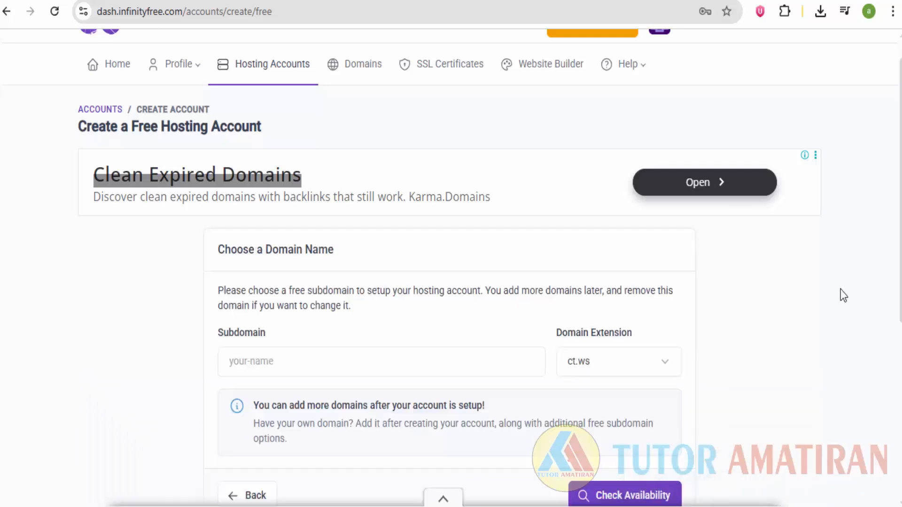
Enter 'klinikku' as the subdomain from the autofill suggestion and choose the gt.tc extension.
{"action": "scroll", "coordinate": [843, 295], "scroll_direction": "down", "scroll_amount": 3}
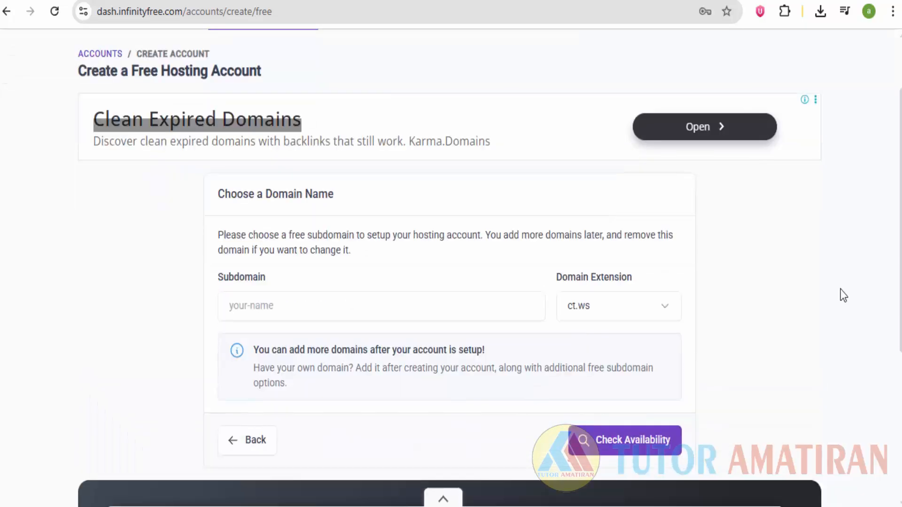
{"action": "left_click", "coordinate": [318, 221]}
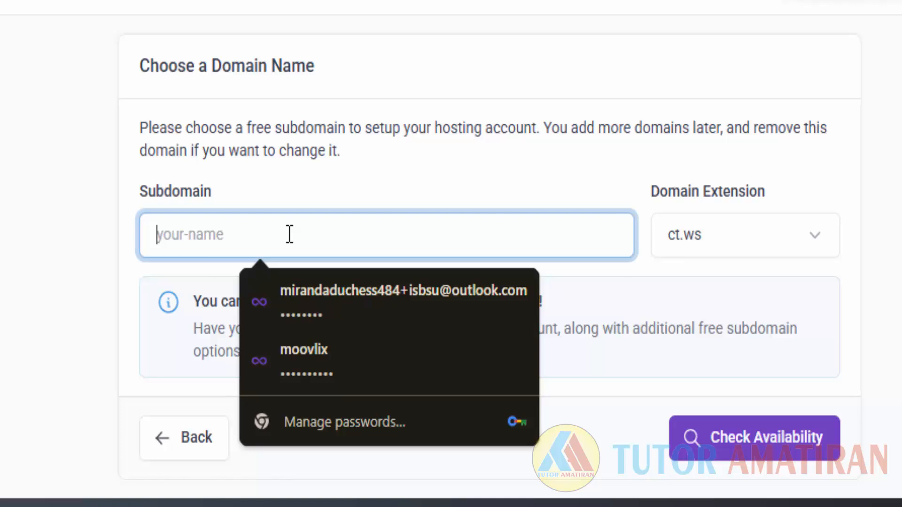
{"action": "type", "text": "klinikku"}
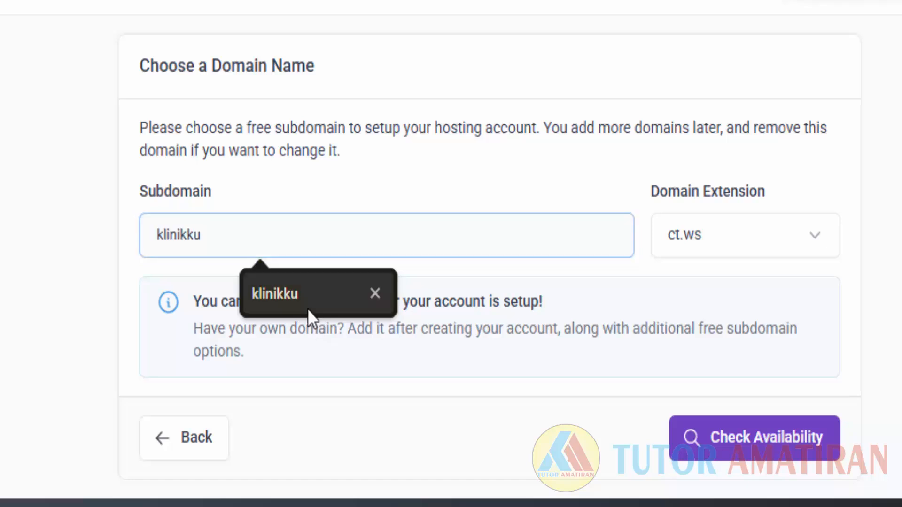
{"action": "left_click", "coordinate": [308, 308]}
{"action": "left_click", "coordinate": [703, 246]}
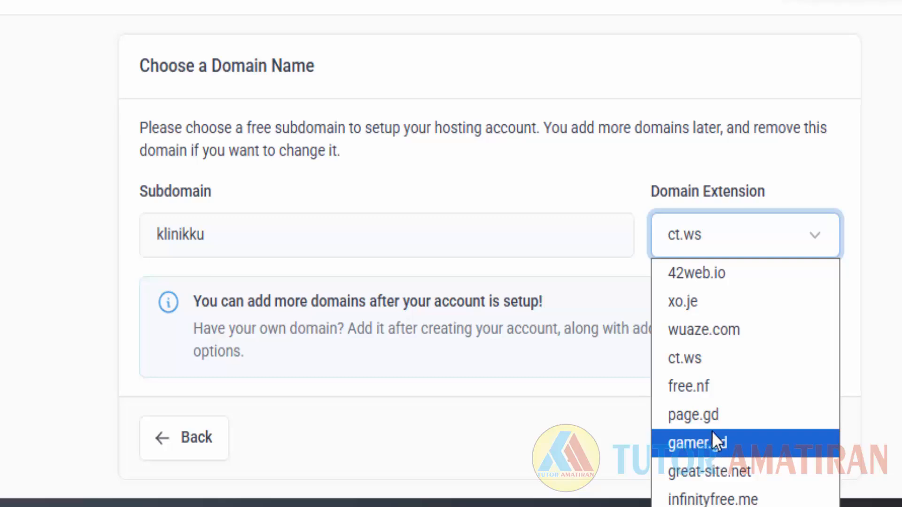
{"action": "left_click", "coordinate": [747, 506]}
{"action": "scroll", "coordinate": [842, 347], "scroll_direction": "down", "scroll_amount": 1}
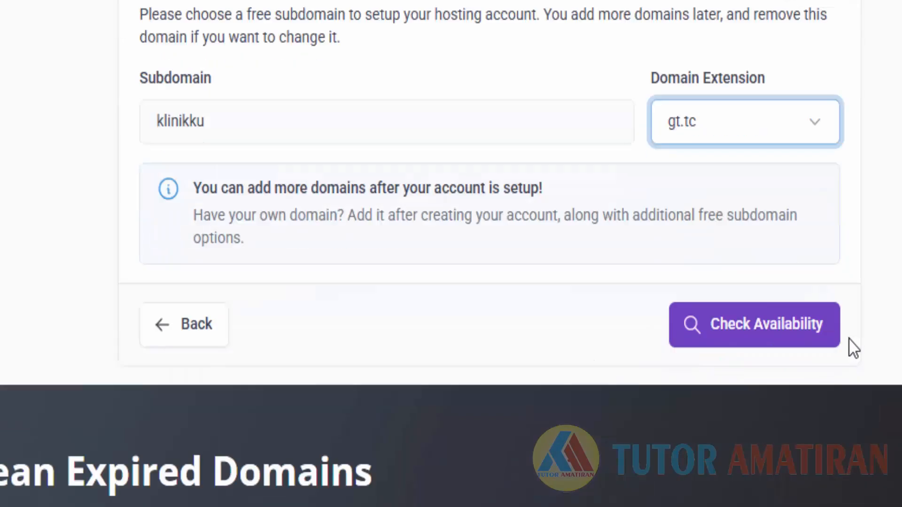
Check that klinikku.gt.tc is available.
{"action": "left_click", "coordinate": [768, 328]}
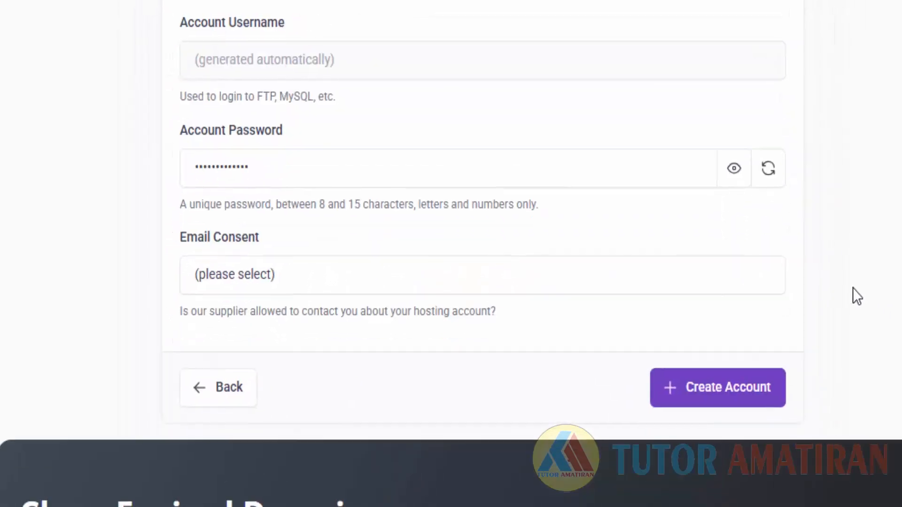
{"action": "scroll", "coordinate": [870, 295], "scroll_direction": "up", "scroll_amount": 5}
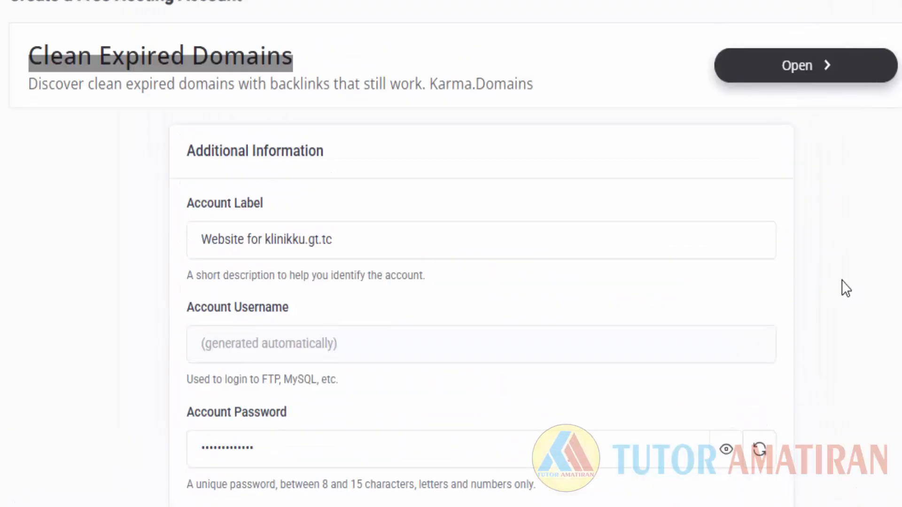
{"action": "scroll", "coordinate": [846, 289], "scroll_direction": "down", "scroll_amount": 5}
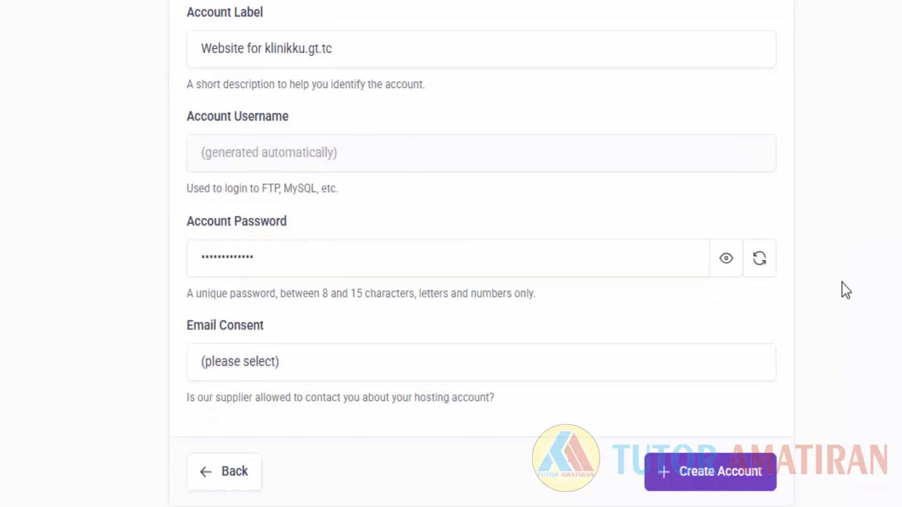
Set Email Consent to 'I Approve' in the Additional Information form.
{"action": "left_click", "coordinate": [330, 371]}
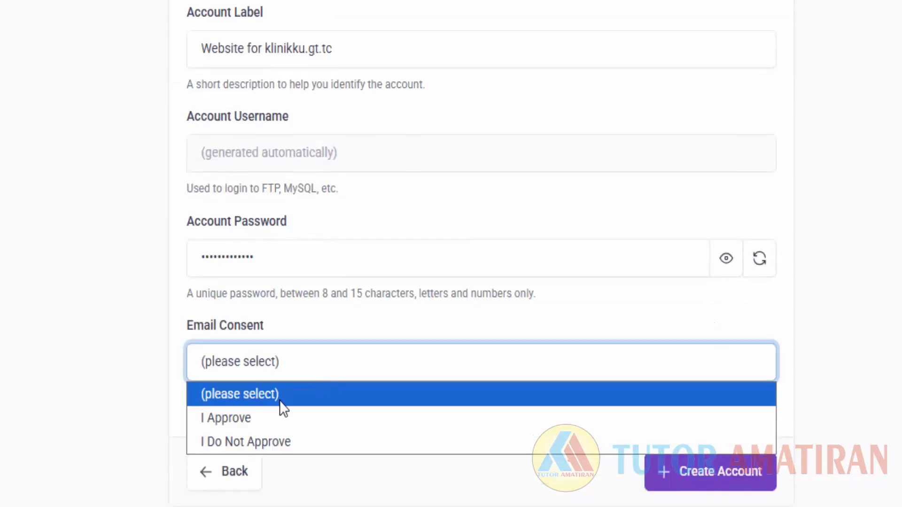
{"action": "left_click", "coordinate": [250, 427]}
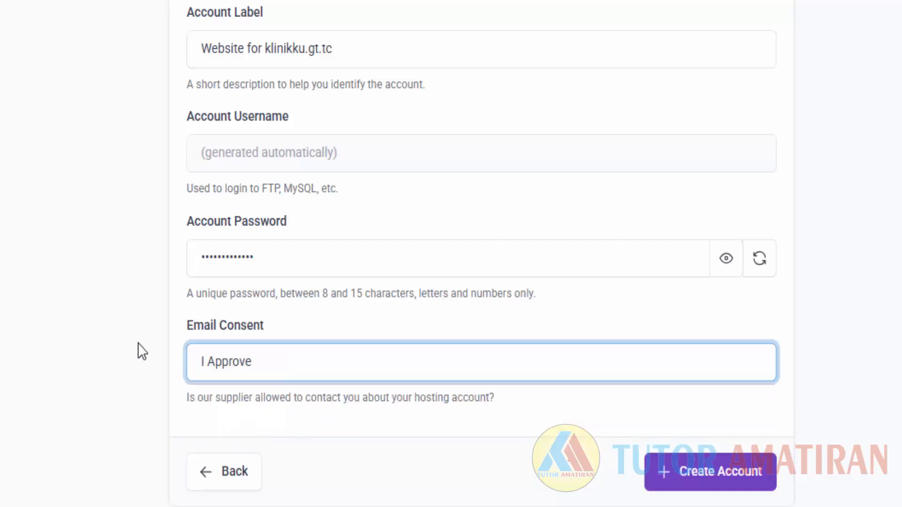
{"action": "scroll", "coordinate": [150, 341], "scroll_direction": "up", "scroll_amount": 2}
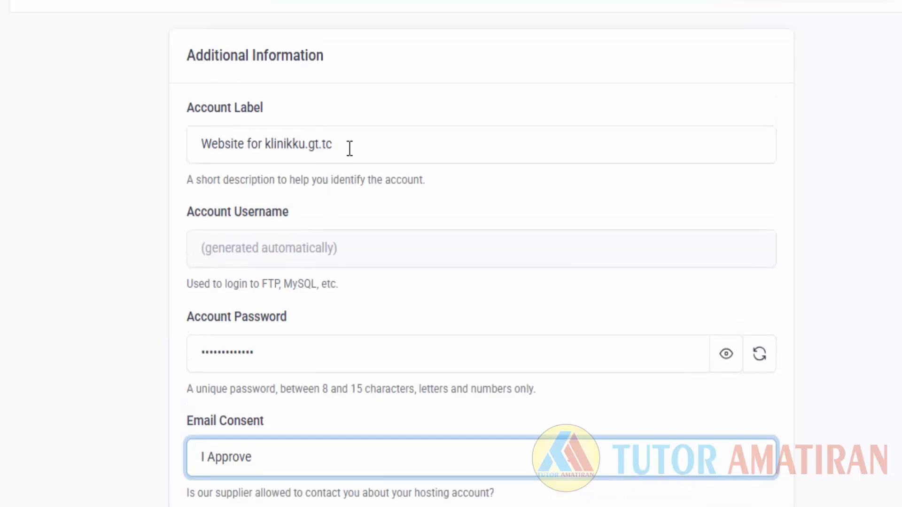
{"action": "left_click_drag", "start_coordinate": [350, 149], "coordinate": [105, 154]}
{"action": "scroll", "coordinate": [102, 295], "scroll_direction": "down", "scroll_amount": 2}
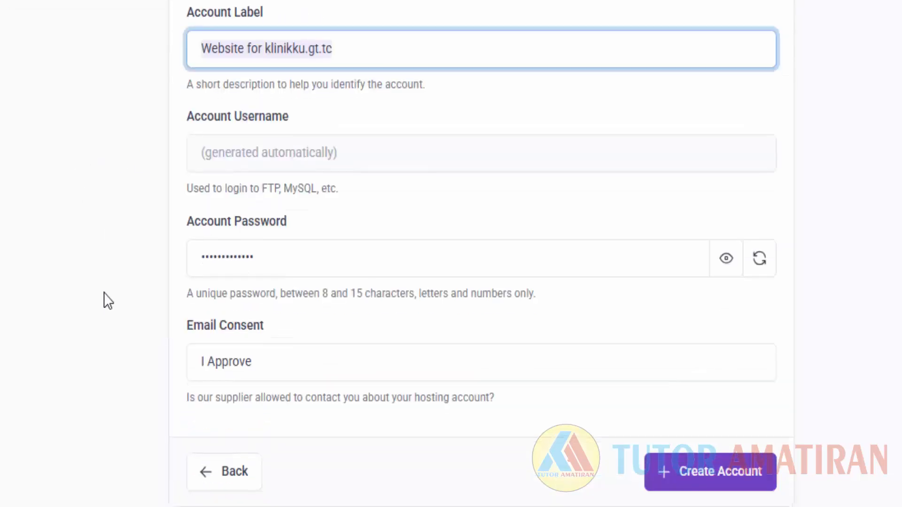
{"action": "left_click", "coordinate": [306, 358]}
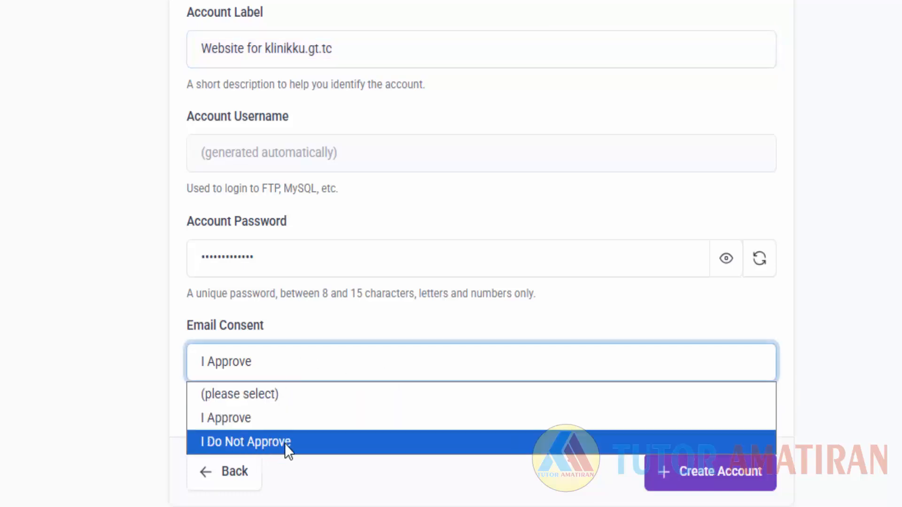
{"action": "left_click", "coordinate": [261, 418]}
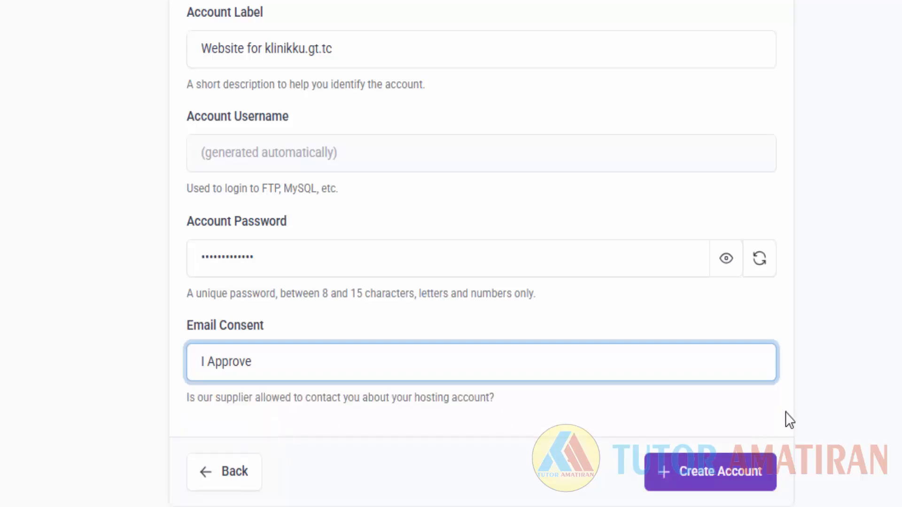
{"action": "scroll", "coordinate": [790, 409], "scroll_direction": "down", "scroll_amount": 4}
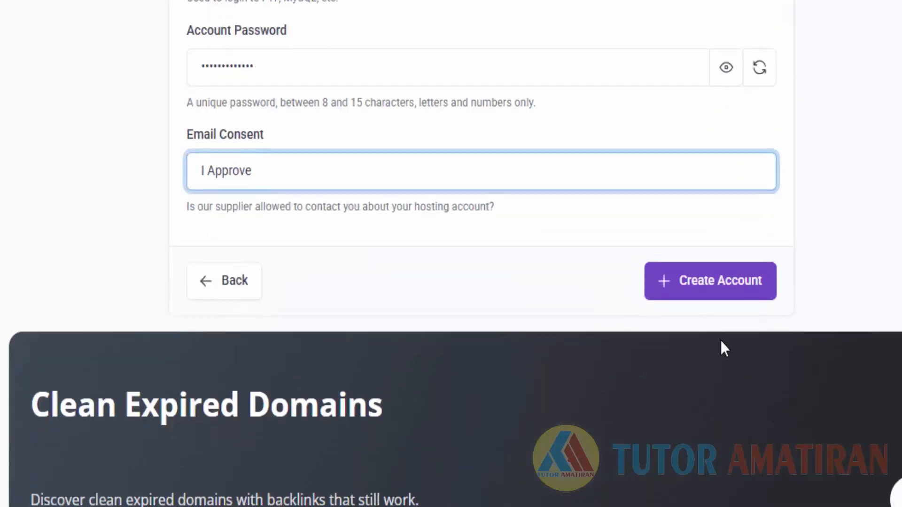
{"action": "scroll", "coordinate": [709, 376], "scroll_direction": "up", "scroll_amount": 2}
Submit the account form for klinikku.gt.tc, decline saving the password, and wait for setup.
{"action": "left_click", "coordinate": [702, 392]}
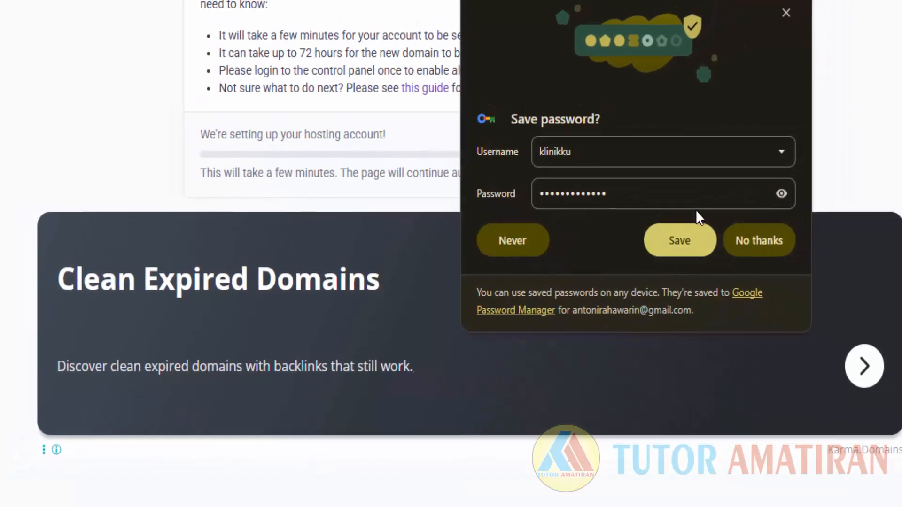
{"action": "left_click", "coordinate": [786, 12]}
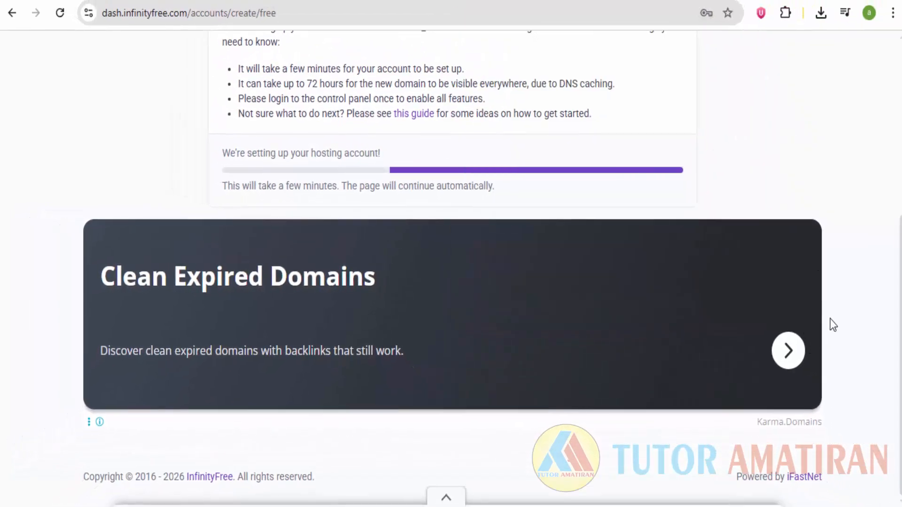
{"action": "scroll", "coordinate": [833, 275], "scroll_direction": "up", "scroll_amount": 5}
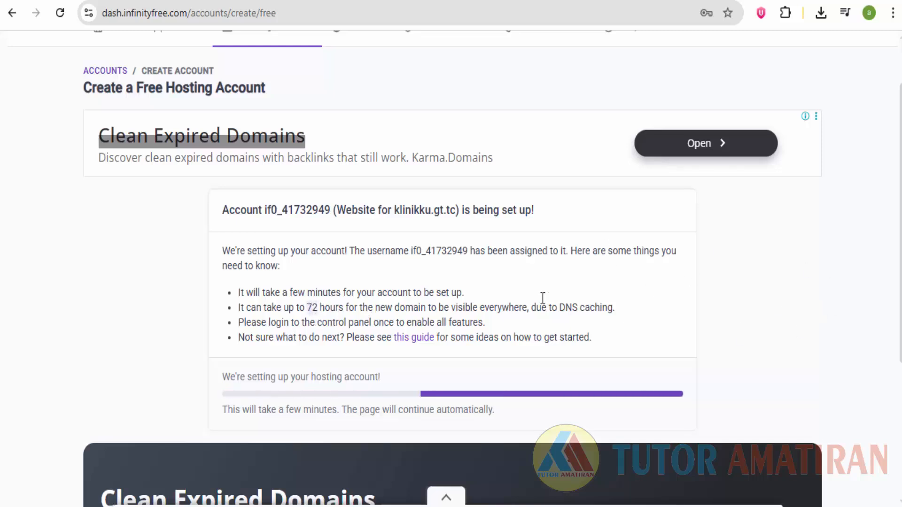
{"action": "double_click", "coordinate": [438, 213]}
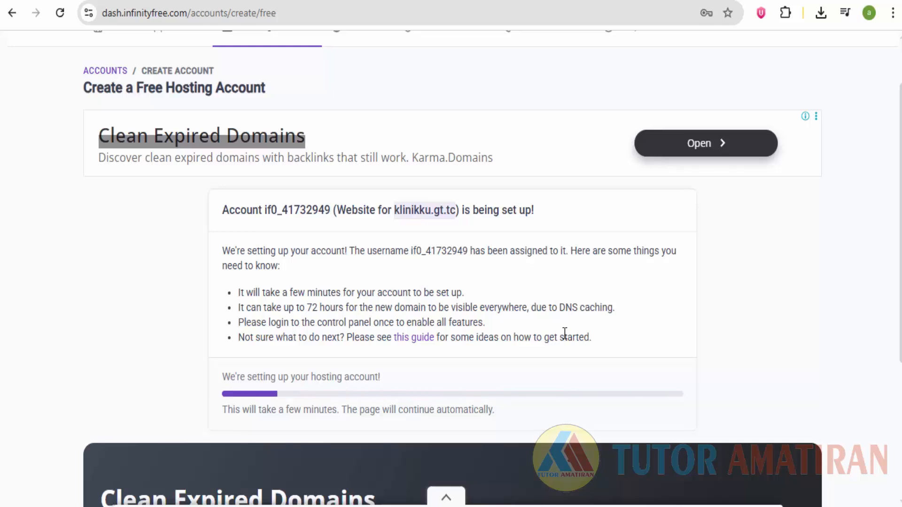
{"action": "scroll", "coordinate": [564, 333], "scroll_direction": "down", "scroll_amount": 2}
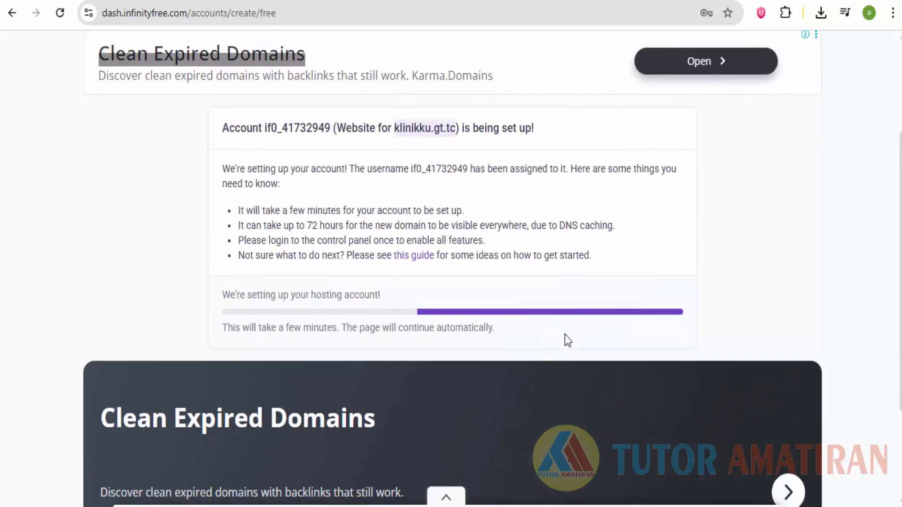
{"action": "scroll", "coordinate": [565, 334], "scroll_direction": "up", "scroll_amount": 3}
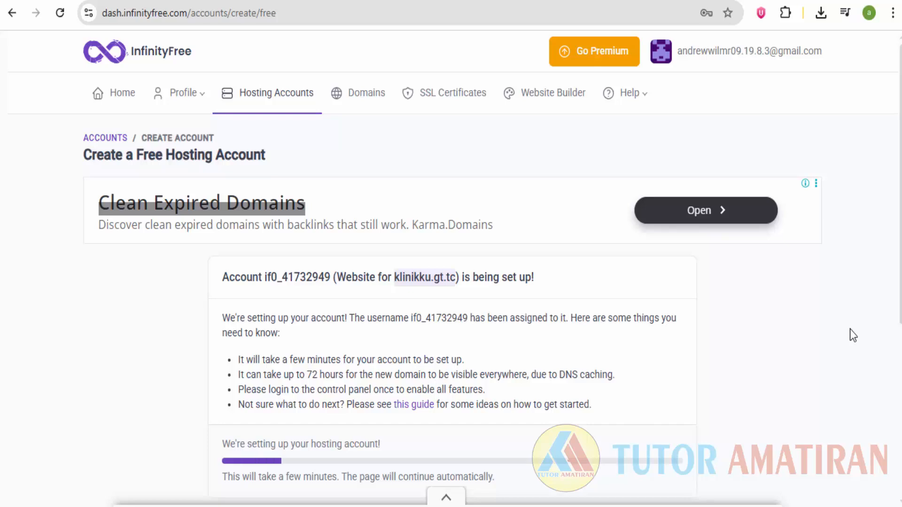
{"action": "left_click", "coordinate": [791, 506]}
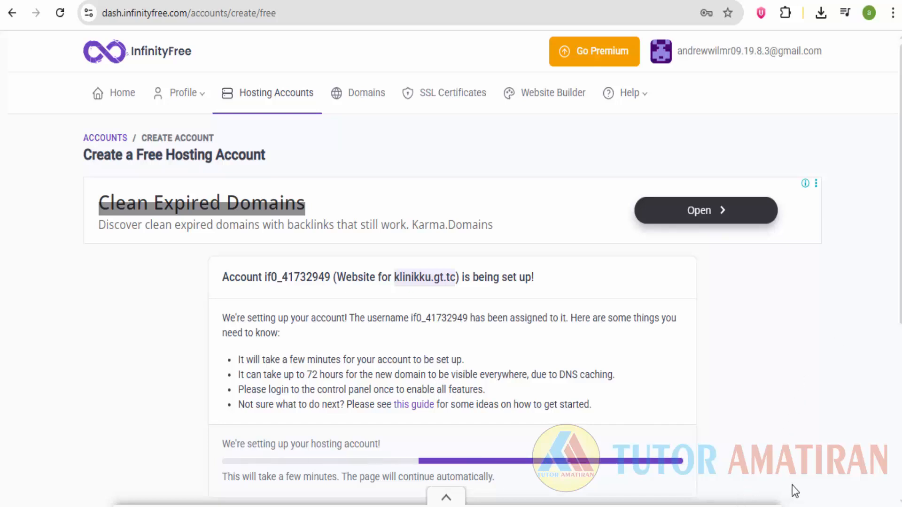
{"action": "left_click", "coordinate": [732, 457]}
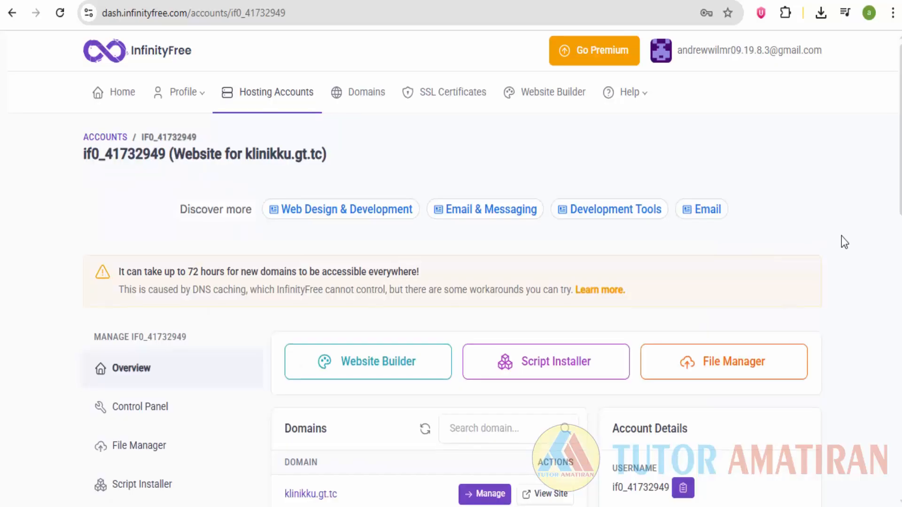
Select klinikku.gt.tc in the account overview title and go to it from the right-click menu.
{"action": "scroll", "coordinate": [842, 235], "scroll_direction": "down", "scroll_amount": 3}
{"action": "scroll", "coordinate": [841, 236], "scroll_direction": "up", "scroll_amount": 3}
{"action": "scroll", "coordinate": [120, 224], "scroll_direction": "down", "scroll_amount": 2}
{"action": "scroll", "coordinate": [253, 353], "scroll_direction": "up", "scroll_amount": 2}
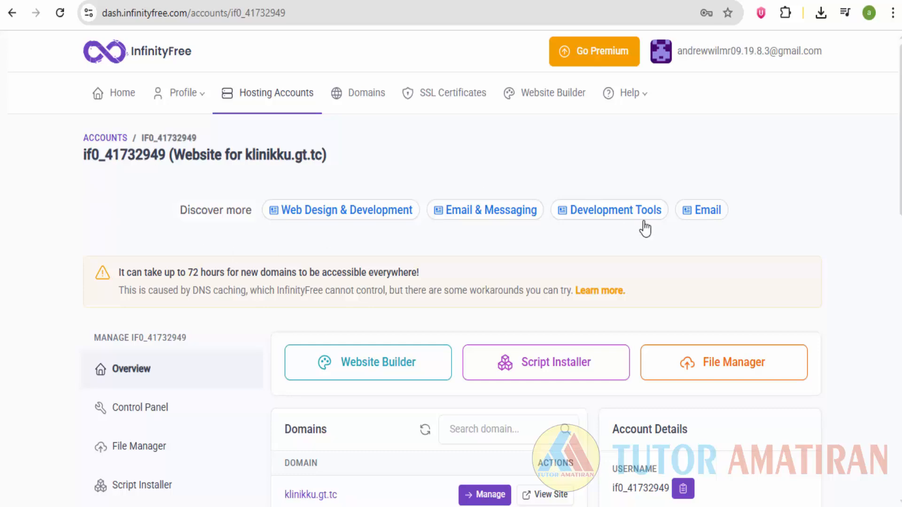
{"action": "scroll", "coordinate": [792, 242], "scroll_direction": "down", "scroll_amount": 8}
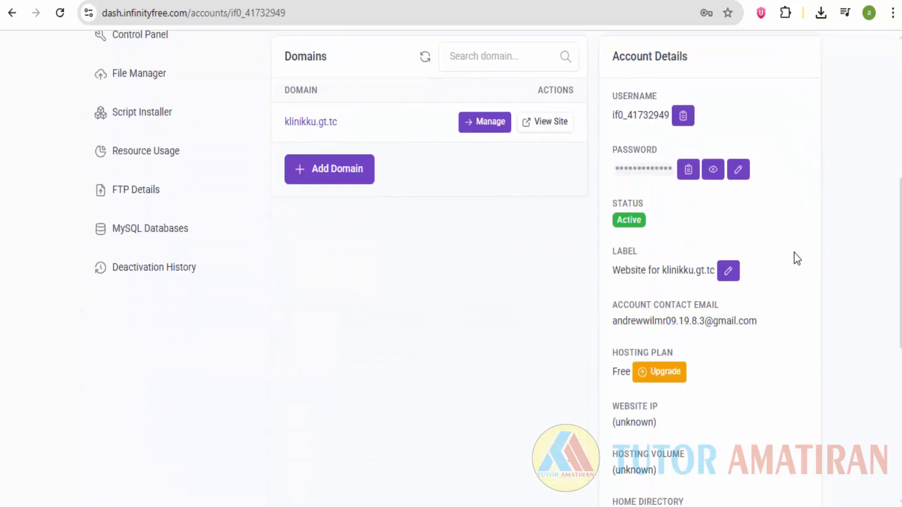
{"action": "scroll", "coordinate": [794, 252], "scroll_direction": "up", "scroll_amount": 6}
{"action": "scroll", "coordinate": [795, 259], "scroll_direction": "up", "scroll_amount": 2}
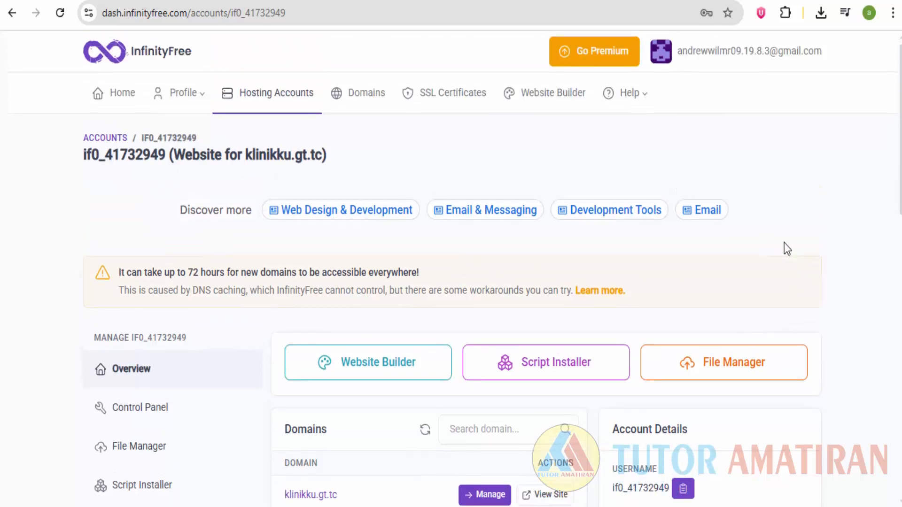
{"action": "scroll", "coordinate": [785, 244], "scroll_direction": "down", "scroll_amount": 2}
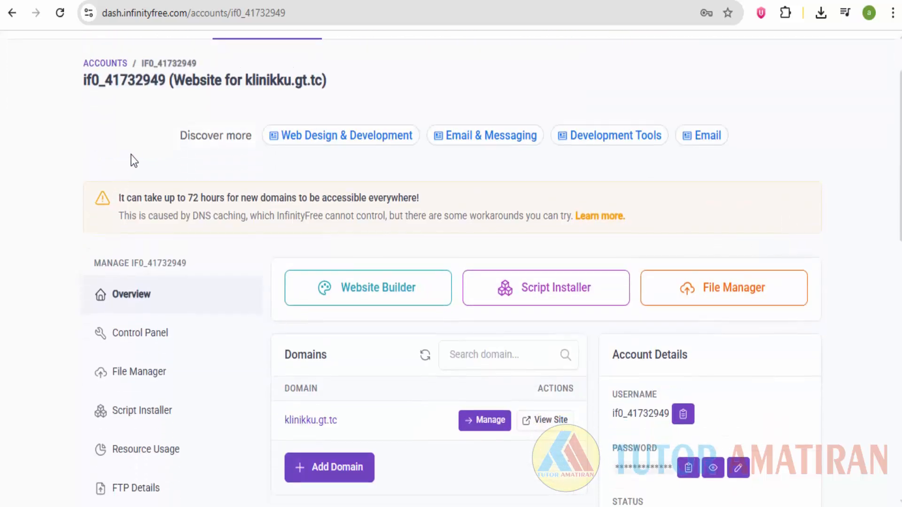
{"action": "scroll", "coordinate": [264, 149], "scroll_direction": "up", "scroll_amount": 2}
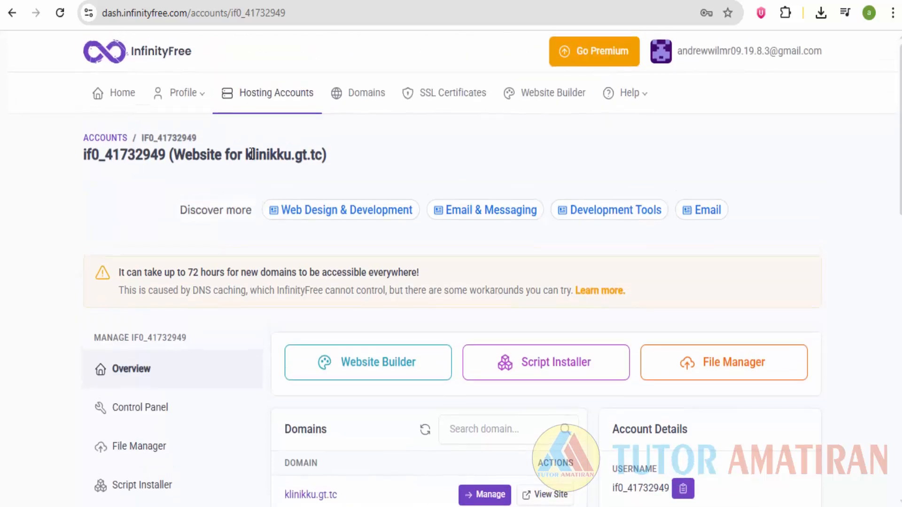
{"action": "left_click_drag", "start_coordinate": [246, 154], "coordinate": [322, 150]}
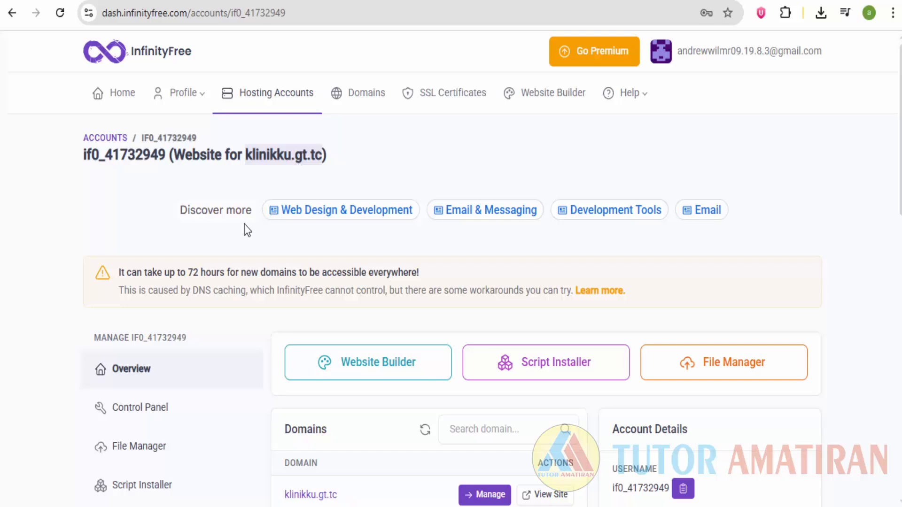
{"action": "left_click", "coordinate": [193, 268]}
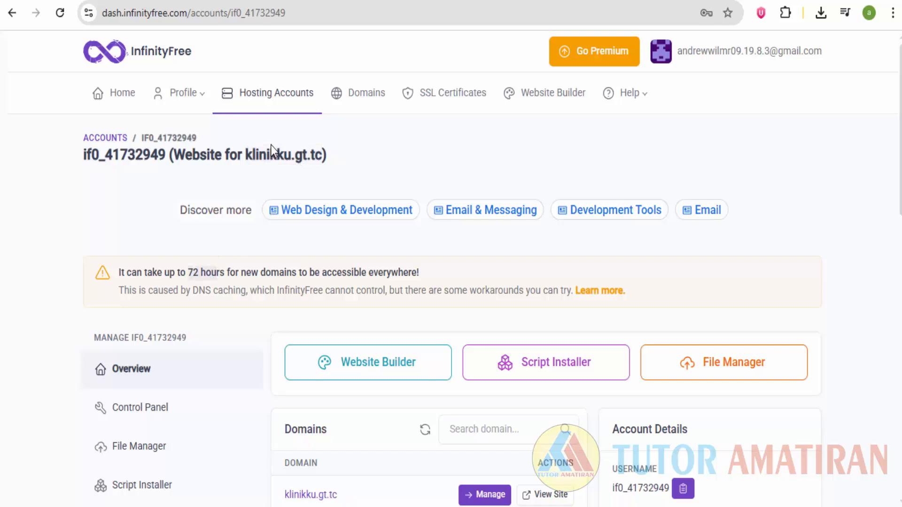
{"action": "left_click_drag", "start_coordinate": [248, 154], "coordinate": [317, 157]}
{"action": "right_click", "coordinate": [312, 156]}
{"action": "left_click", "coordinate": [353, 216]}
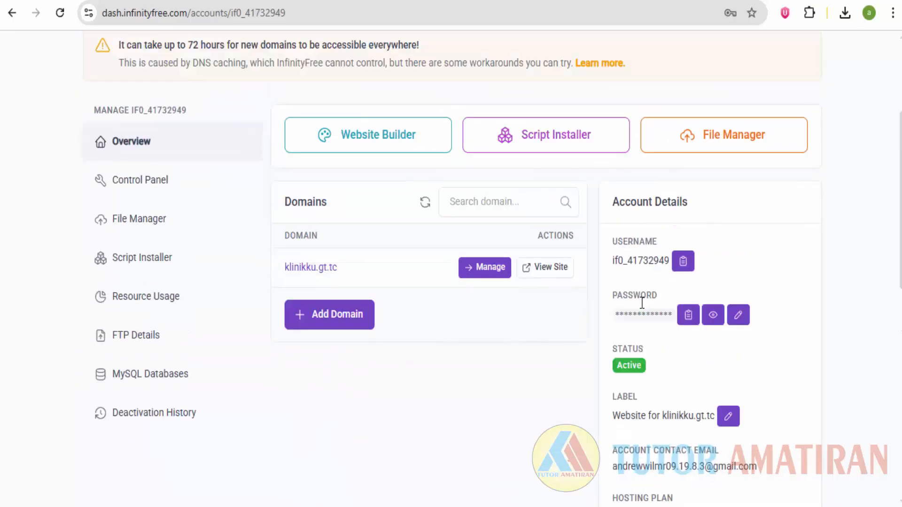
View klinikku.gt.tc, reloading until 'Your domain is ready!' appears, then return to the account overview.
{"action": "scroll", "coordinate": [637, 298], "scroll_direction": "down", "scroll_amount": 2}
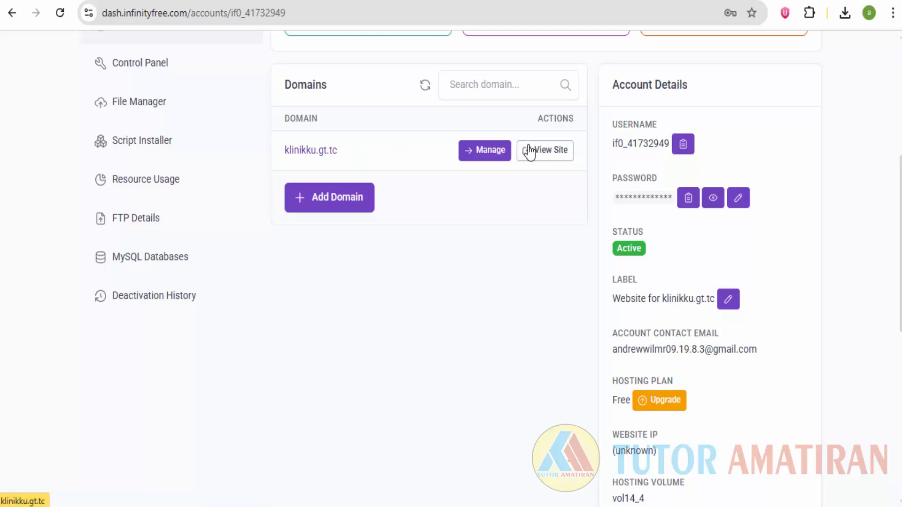
{"action": "left_click", "coordinate": [545, 149]}
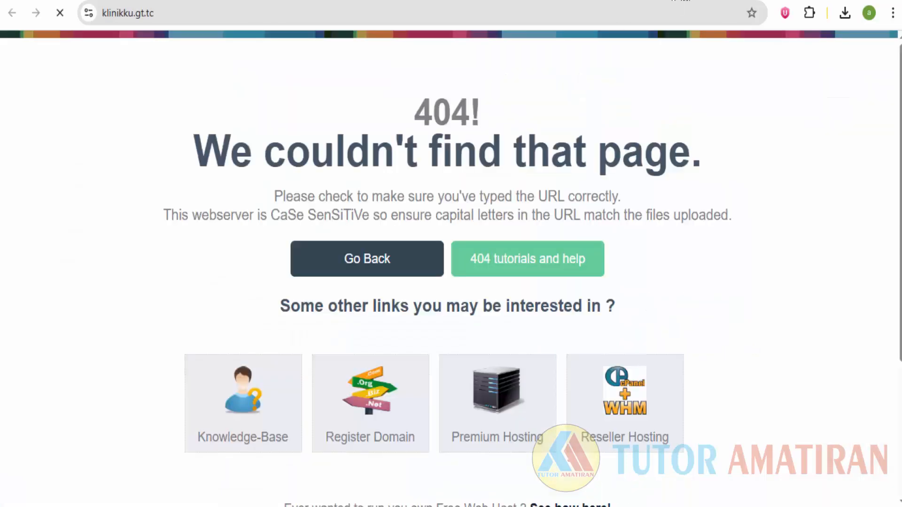
{"action": "left_click", "coordinate": [253, 19]}
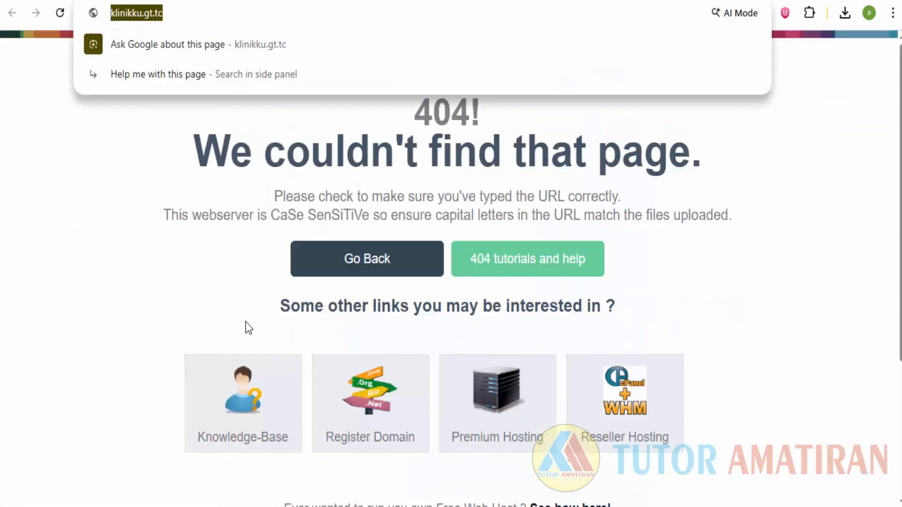
{"action": "left_click", "coordinate": [450, 256]}
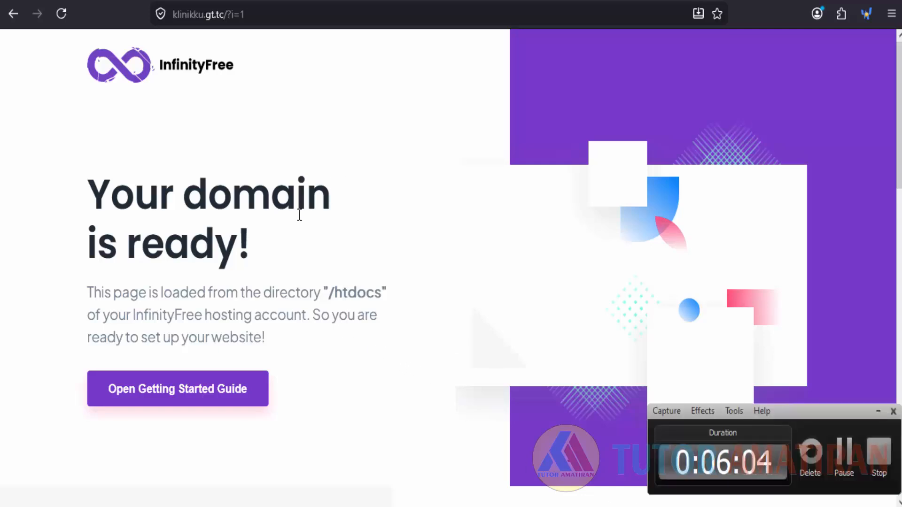
{"action": "scroll", "coordinate": [300, 205], "scroll_direction": "down", "scroll_amount": 3}
{"action": "scroll", "coordinate": [299, 188], "scroll_direction": "up", "scroll_amount": 3}
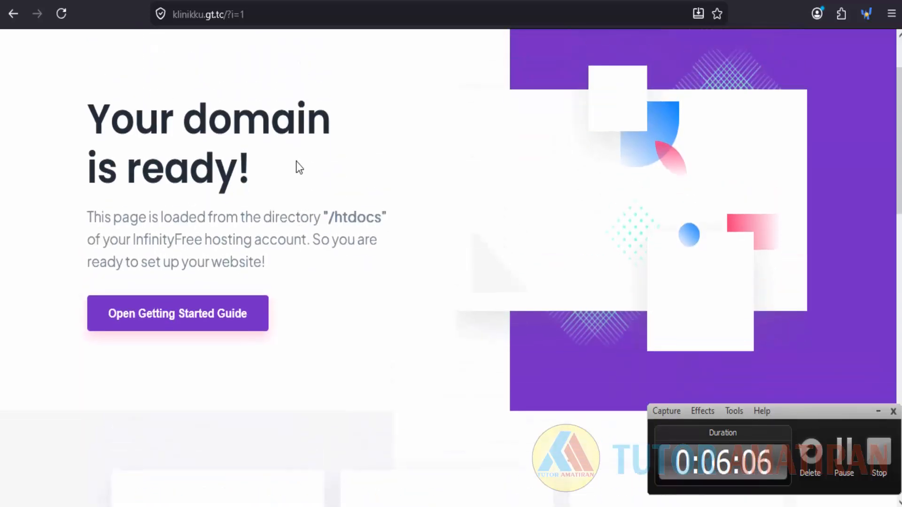
{"action": "left_click", "coordinate": [179, 14]}
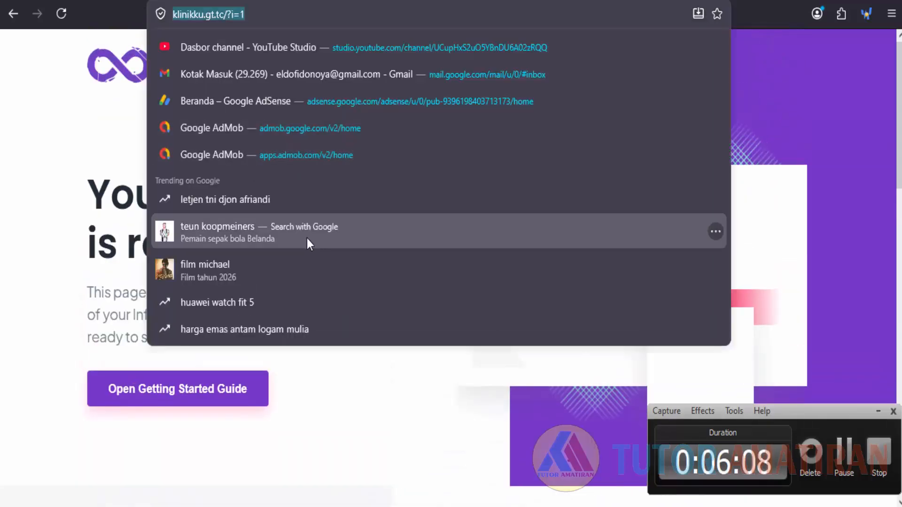
{"action": "left_click", "coordinate": [68, 177]}
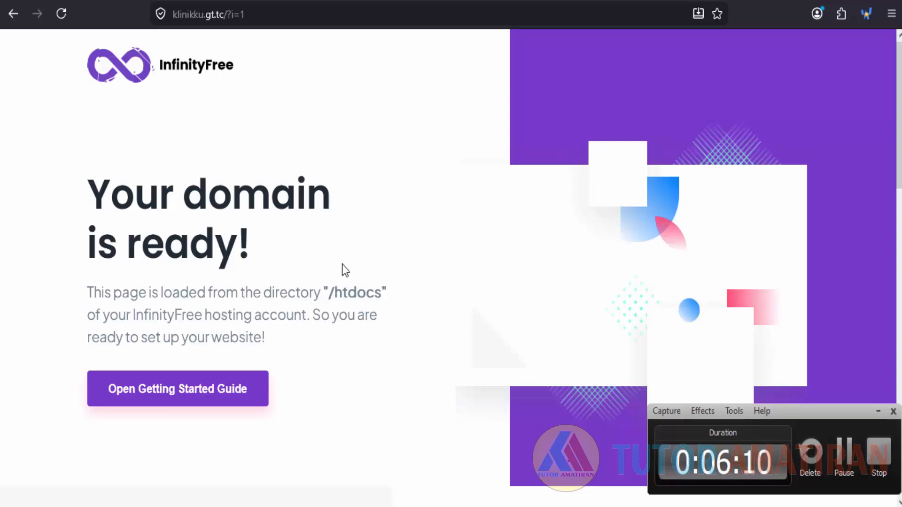
{"action": "scroll", "coordinate": [343, 270], "scroll_direction": "down", "scroll_amount": 2}
{"action": "scroll", "coordinate": [343, 269], "scroll_direction": "up", "scroll_amount": 2}
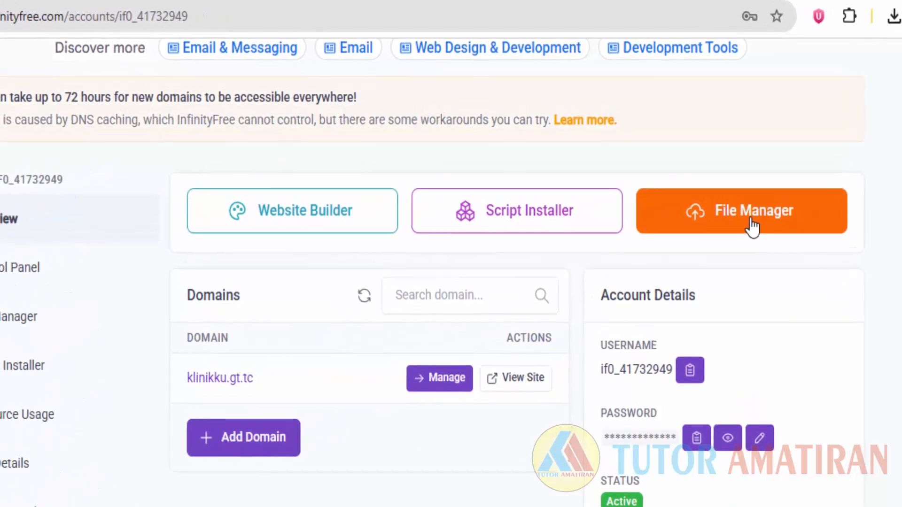
In File Manager's htdocs, delete the placeholder file and index2.html, then start an upload.
{"action": "left_click", "coordinate": [752, 225]}
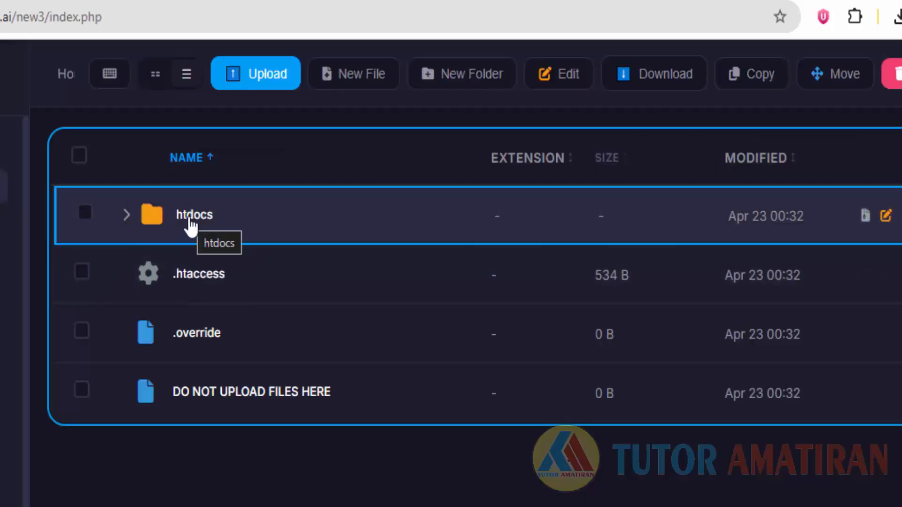
{"action": "double_click", "coordinate": [190, 227]}
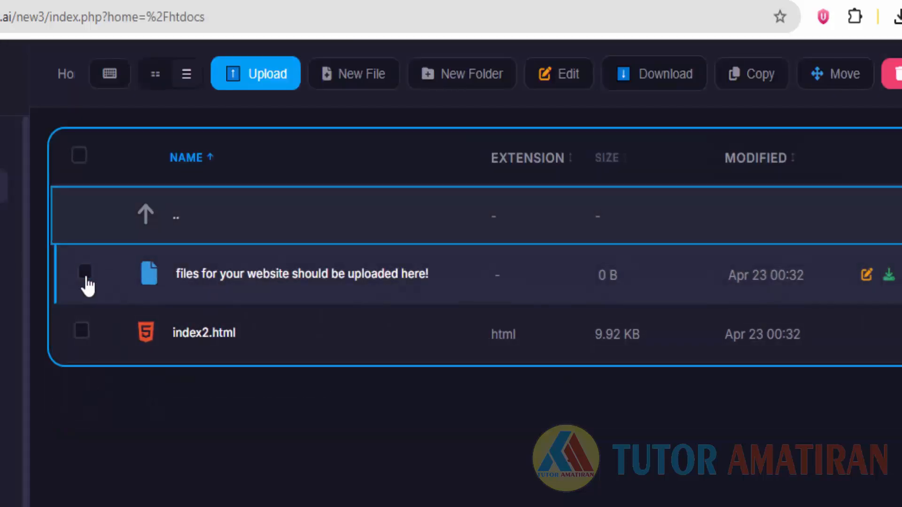
{"action": "left_click", "coordinate": [82, 272]}
{"action": "left_click", "coordinate": [85, 332]}
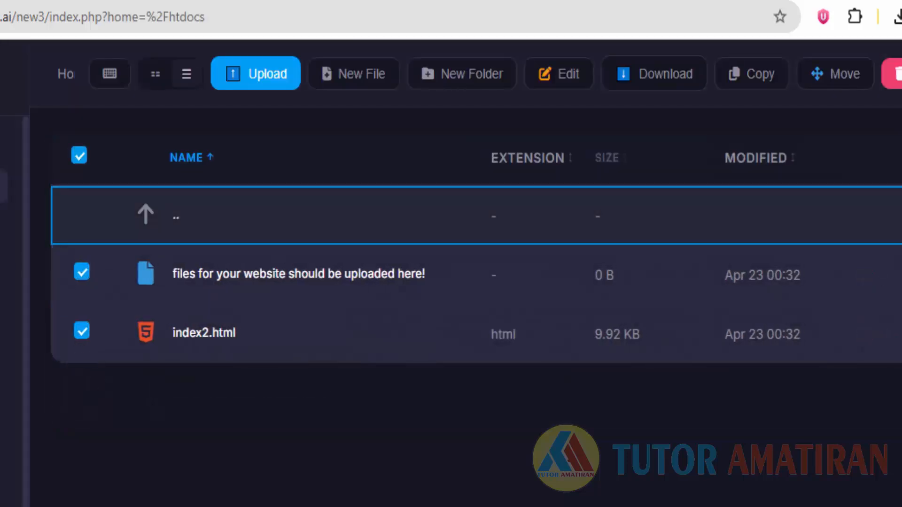
{"action": "left_click", "coordinate": [894, 74]}
{"action": "left_click", "coordinate": [468, 141]}
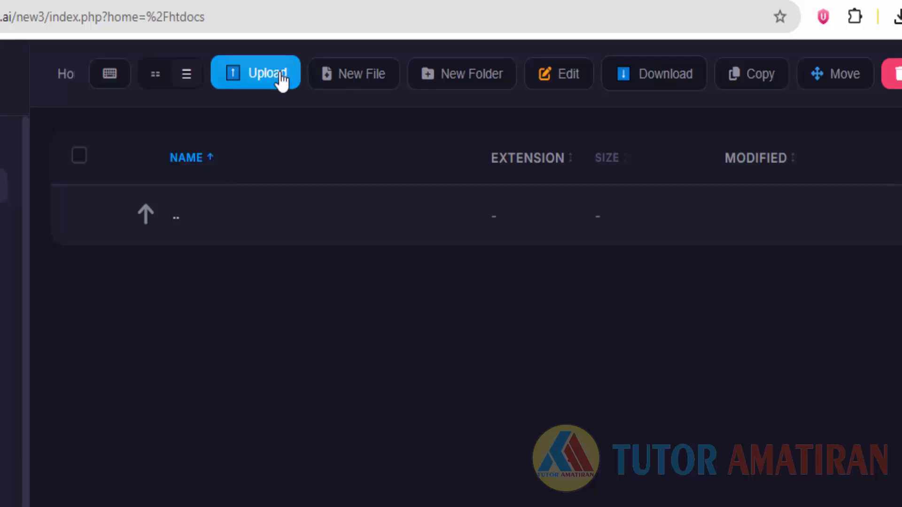
{"action": "left_click", "coordinate": [281, 77]}
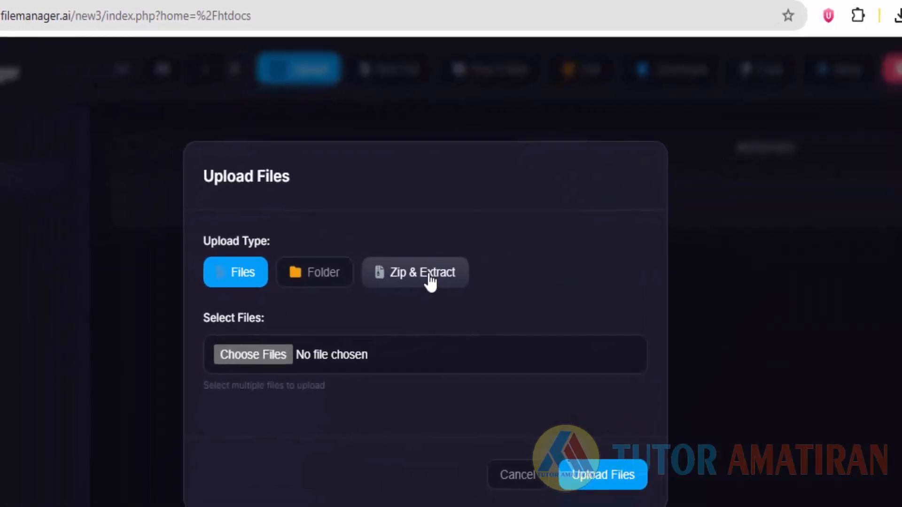
Choose Zip & Extract as the upload type.
{"action": "left_click", "coordinate": [401, 289]}
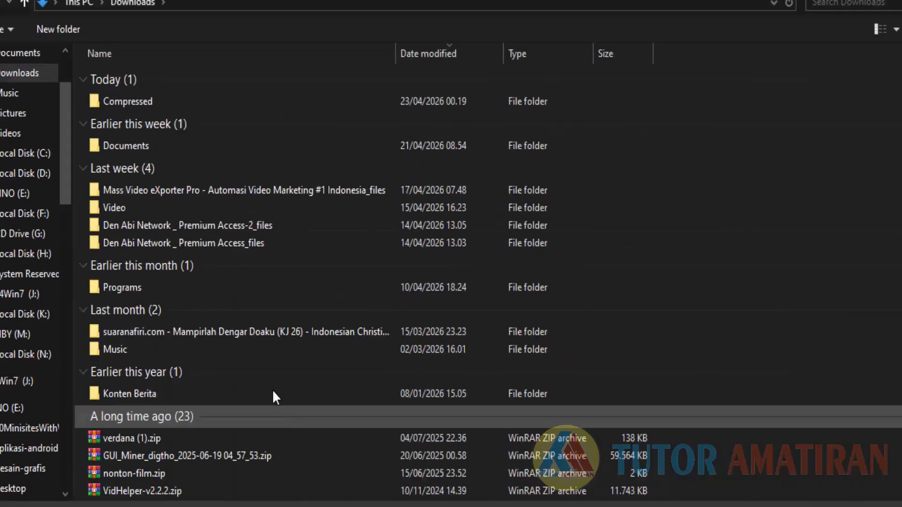
Copy the Ver.00007 folder path into the file picker and select Ver.00007.zip for upload.
{"action": "mouse_move", "coordinate": [292, 506]}
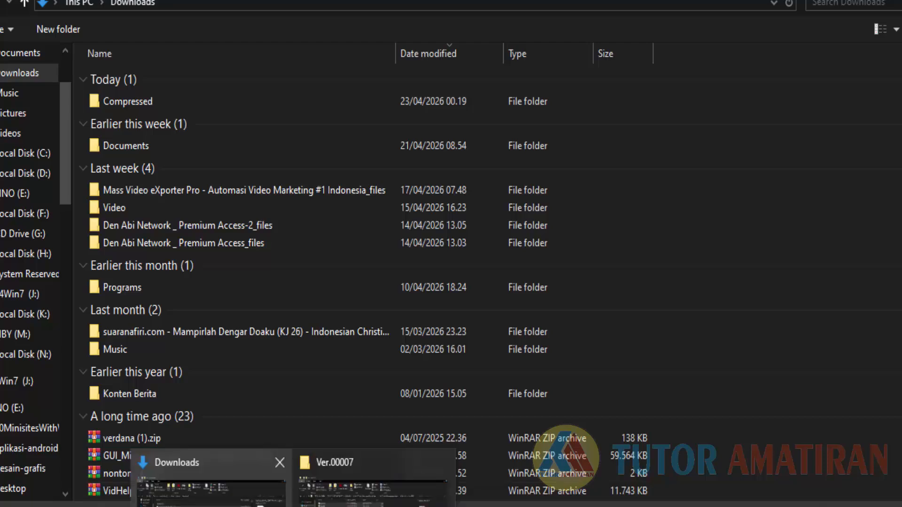
{"action": "left_click", "coordinate": [337, 496]}
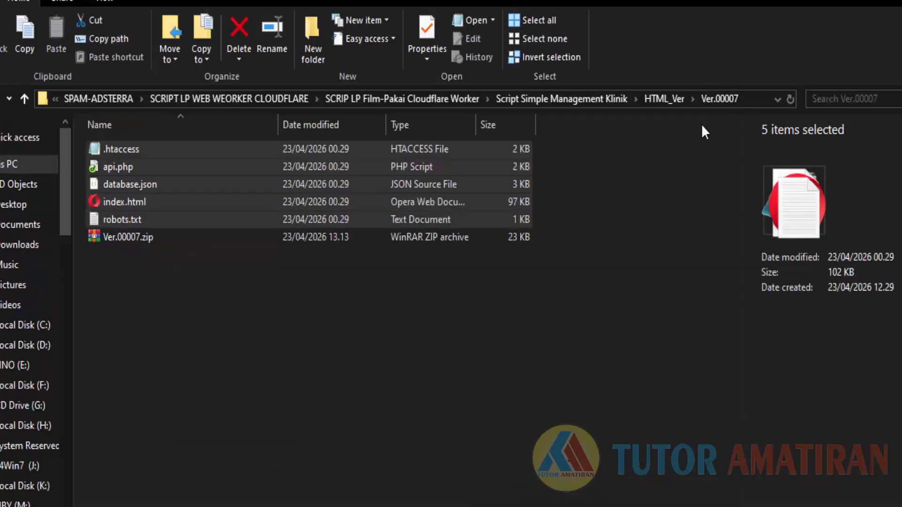
{"action": "left_click", "coordinate": [757, 98]}
{"action": "right_click", "coordinate": [522, 96]}
{"action": "left_click", "coordinate": [551, 147]}
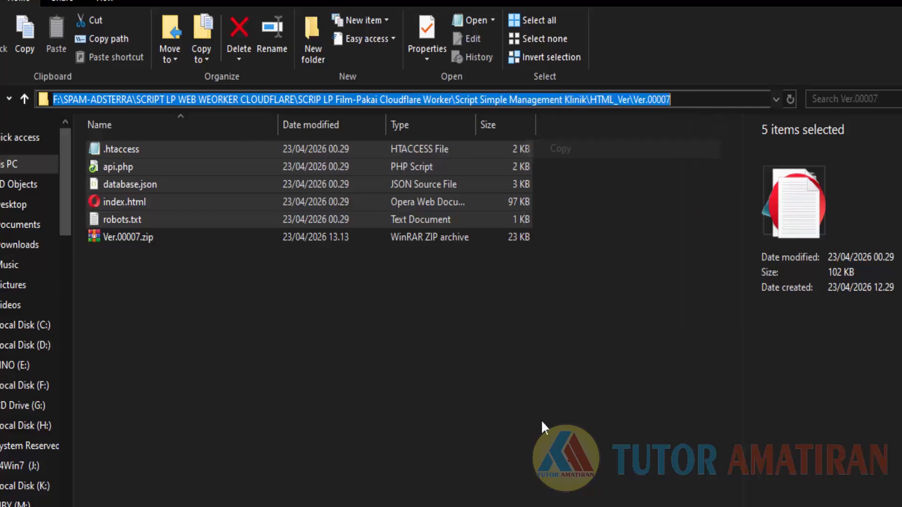
{"action": "left_click", "coordinate": [596, 506]}
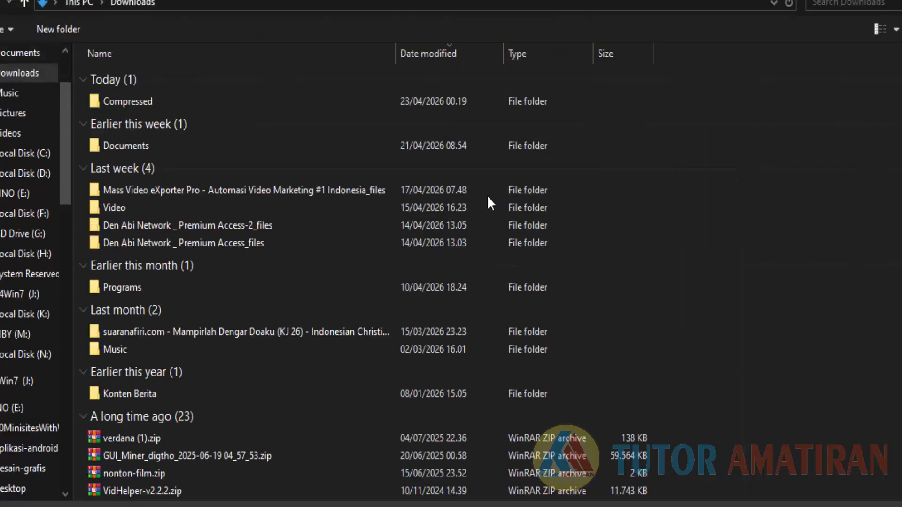
{"action": "left_click", "coordinate": [440, 4]}
{"action": "key", "text": "ctrl+v"}
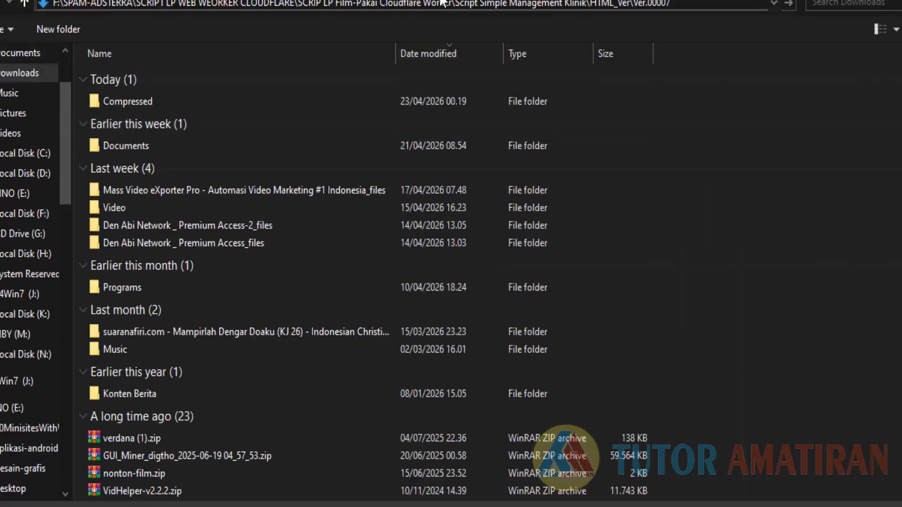
{"action": "key", "text": "Return"}
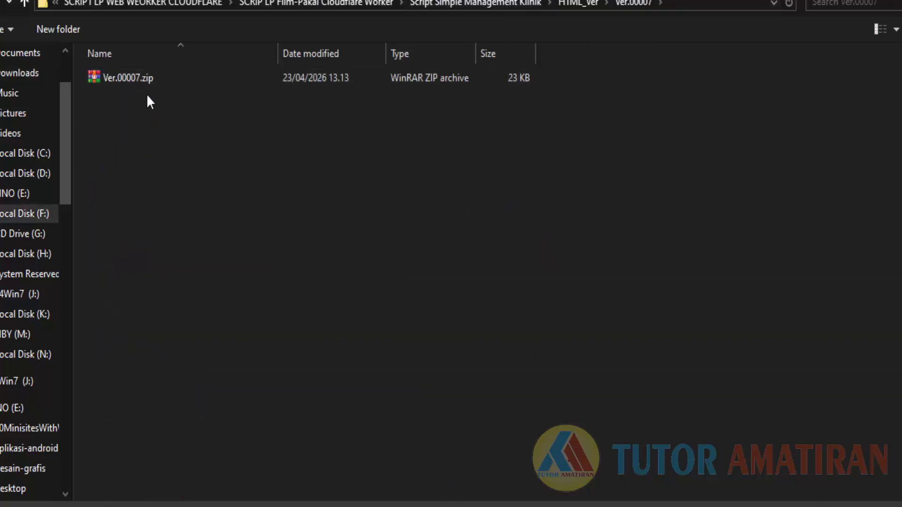
{"action": "left_click", "coordinate": [145, 79]}
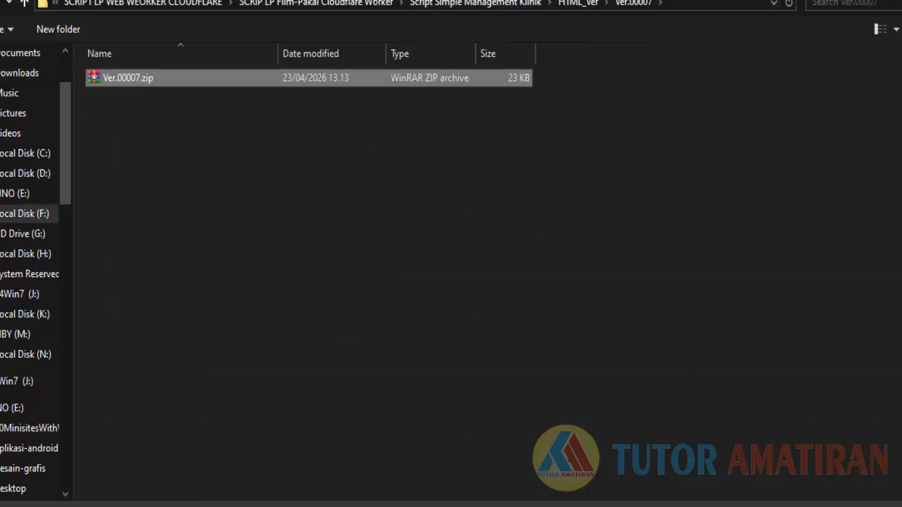
{"action": "left_click", "coordinate": [794, 506]}
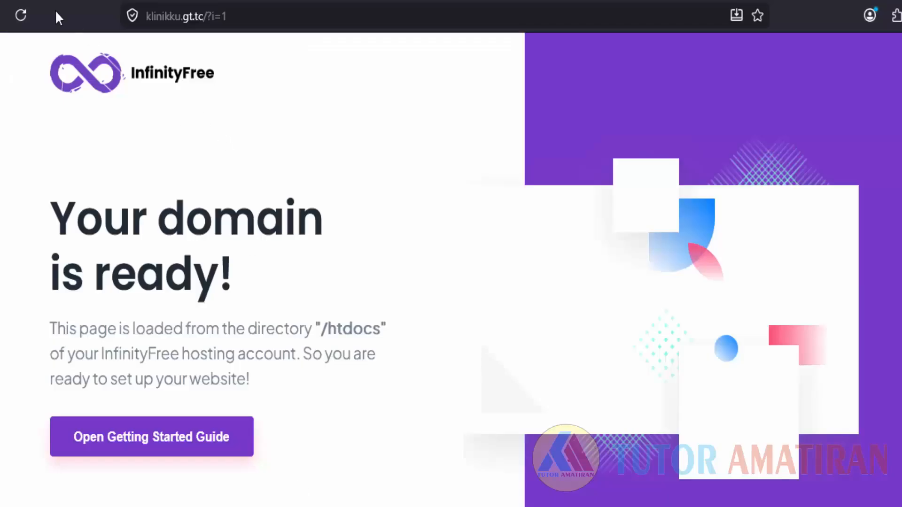
Reload klinikku.gt.tc and scroll through the KlinikKu LAYAR ANTRIAN queue screen.
{"action": "left_click", "coordinate": [28, 15]}
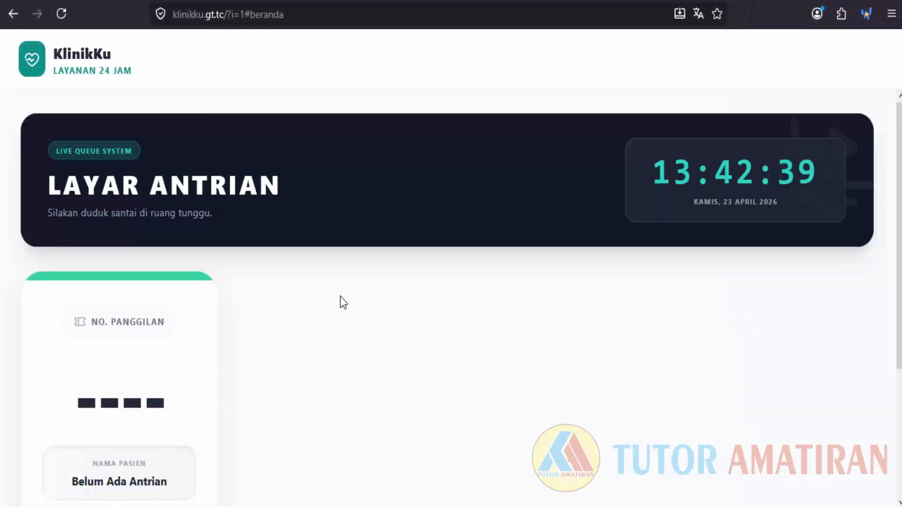
{"action": "scroll", "coordinate": [335, 306], "scroll_direction": "down", "scroll_amount": 4}
{"action": "scroll", "coordinate": [329, 322], "scroll_direction": "up", "scroll_amount": 2}
{"action": "scroll", "coordinate": [327, 317], "scroll_direction": "down", "scroll_amount": 2}
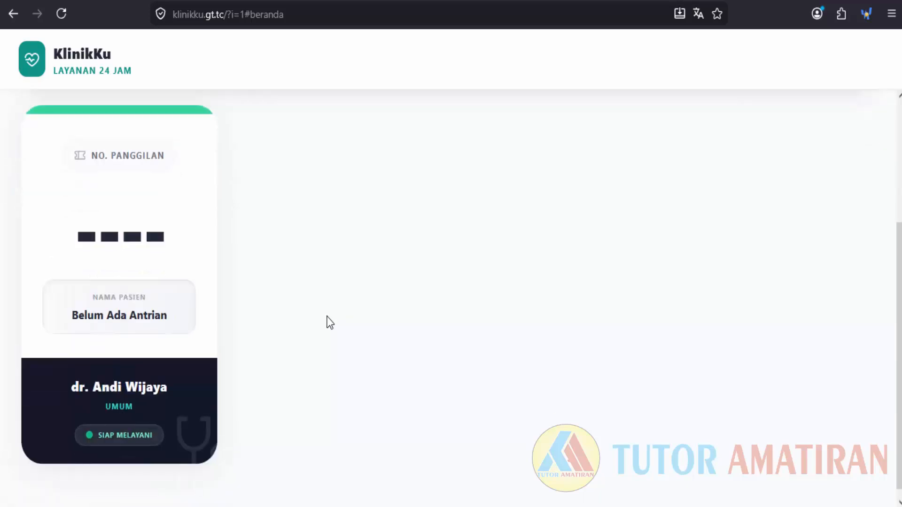
{"action": "scroll", "coordinate": [329, 320], "scroll_direction": "up", "scroll_amount": 2}
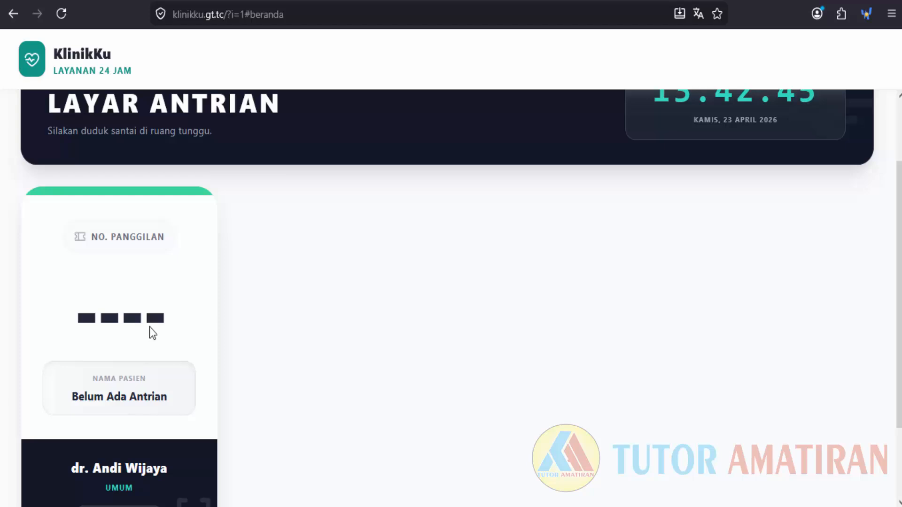
{"action": "scroll", "coordinate": [149, 328], "scroll_direction": "down", "scroll_amount": 2}
{"action": "scroll", "coordinate": [149, 328], "scroll_direction": "up", "scroll_amount": 3}
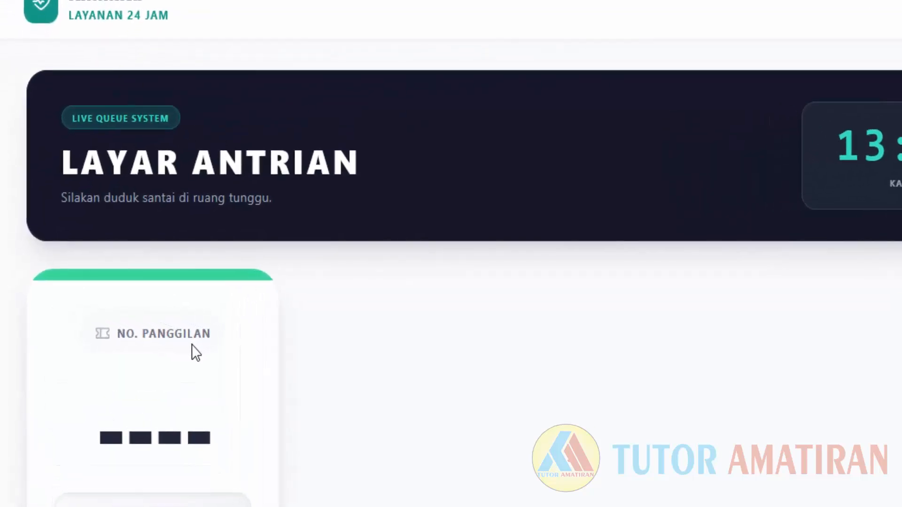
{"action": "scroll", "coordinate": [201, 356], "scroll_direction": "down", "scroll_amount": 2}
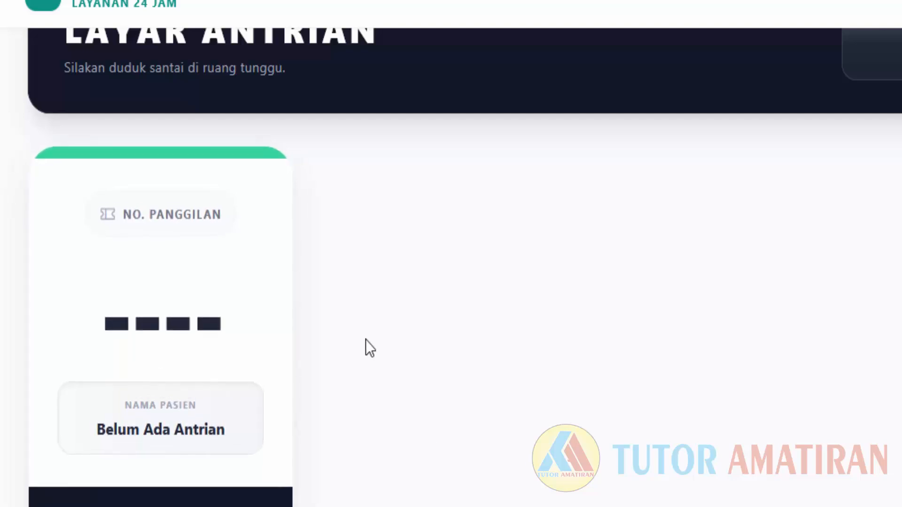
{"action": "scroll", "coordinate": [365, 340], "scroll_direction": "down", "scroll_amount": 2}
{"action": "scroll", "coordinate": [283, 270], "scroll_direction": "up", "scroll_amount": 2}
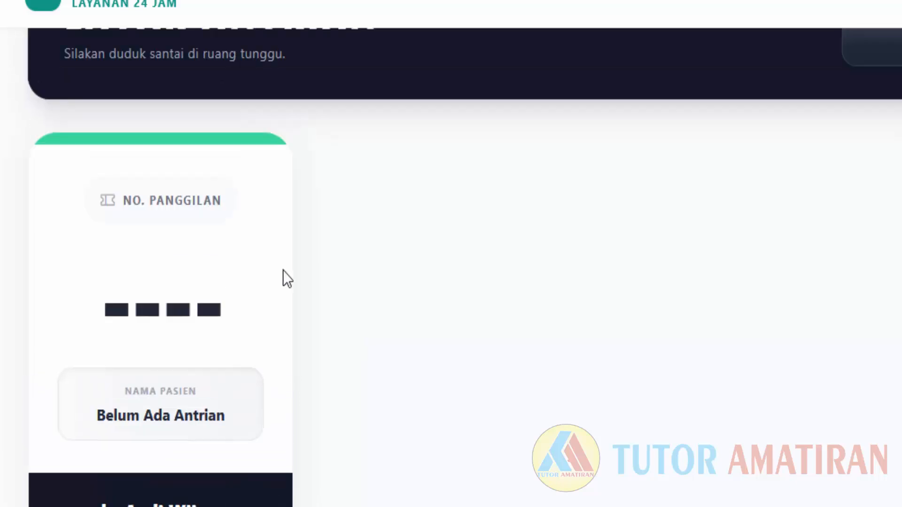
{"action": "scroll", "coordinate": [283, 271], "scroll_direction": "up", "scroll_amount": 1}
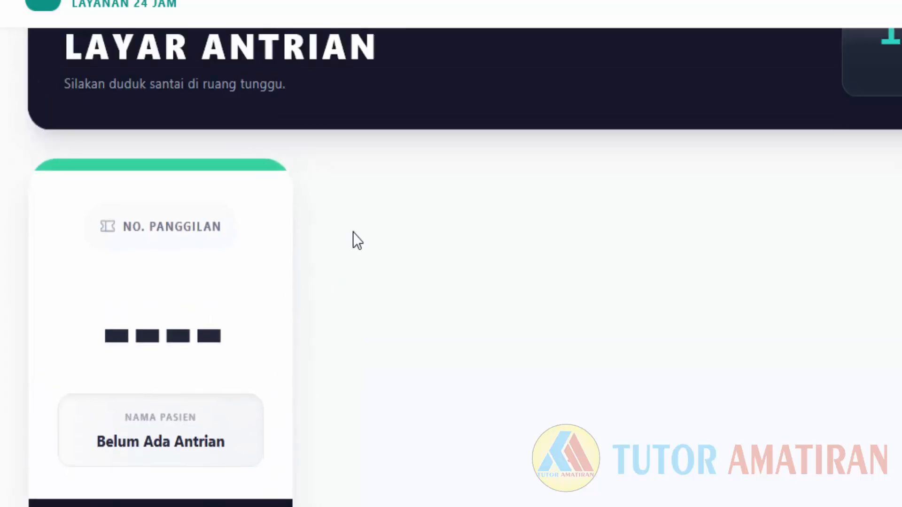
{"action": "scroll", "coordinate": [308, 332], "scroll_direction": "up", "scroll_amount": 2}
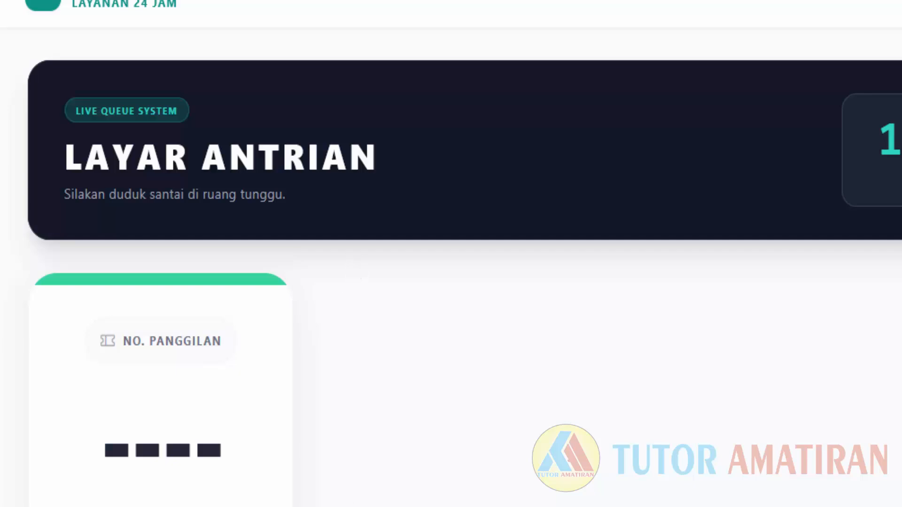
{"action": "key", "text": "ctrl+l"}
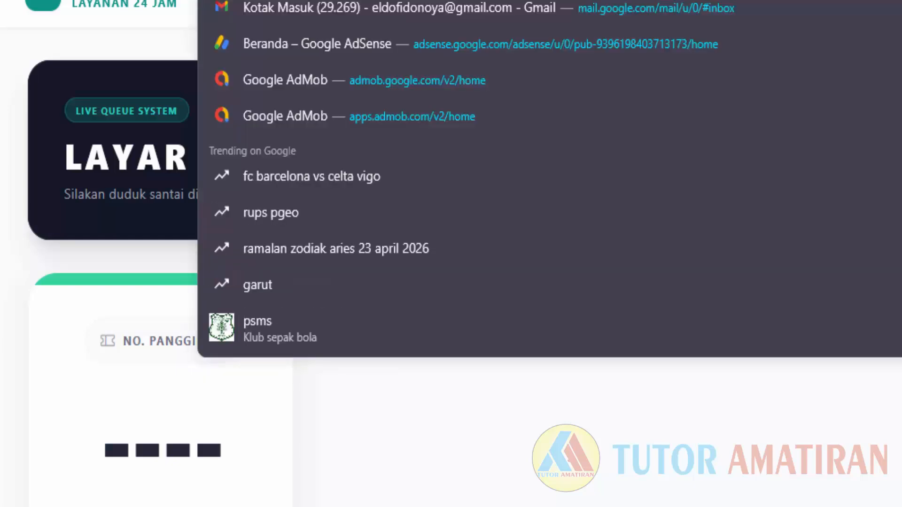
{"action": "key", "text": "ctrl+v"}
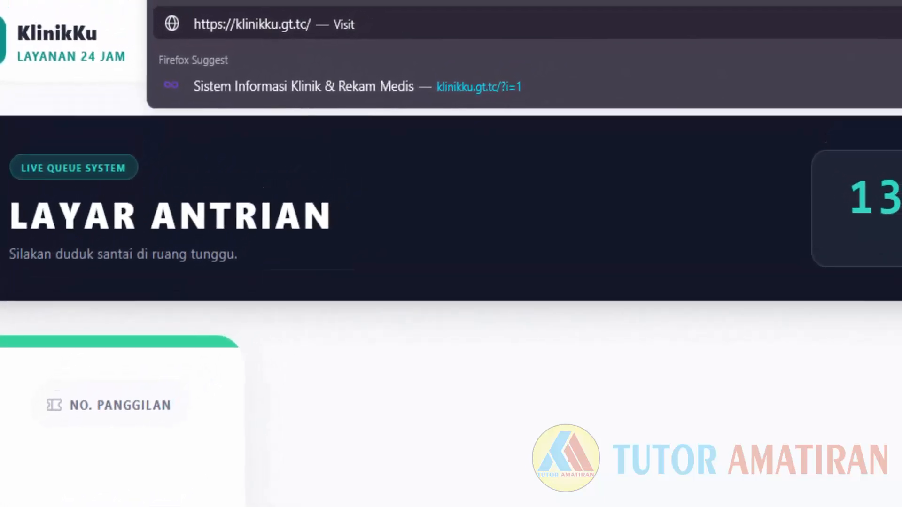
{"action": "type", "text": "#/"}
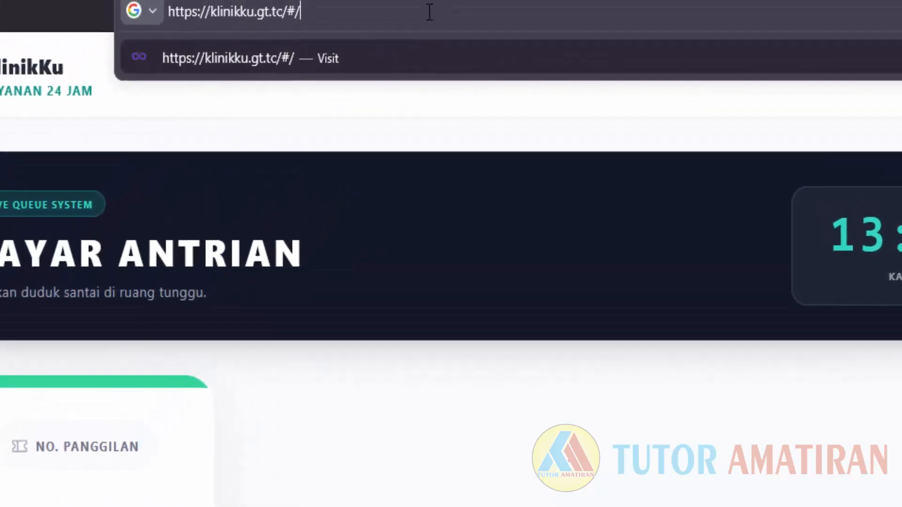
{"action": "key", "text": "BackSpace"}
{"action": "type", "text": "log"}
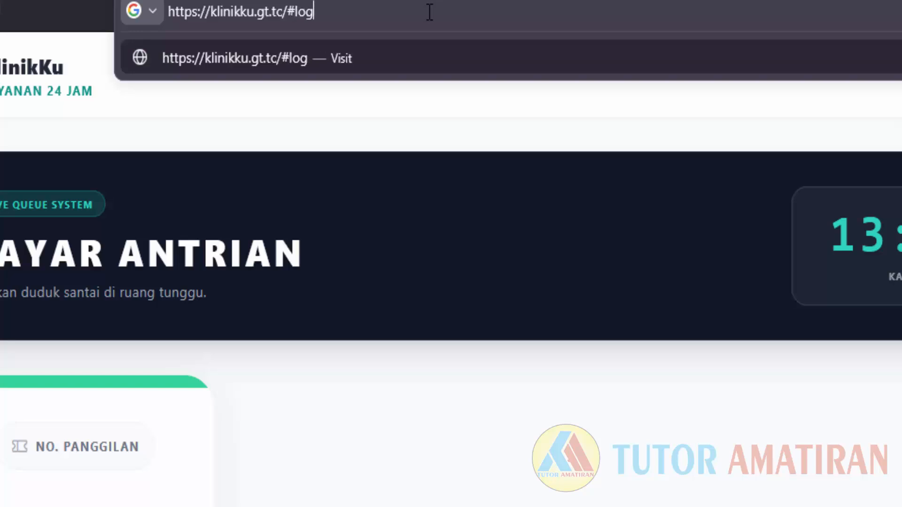
{"action": "type", "text": "in-"}
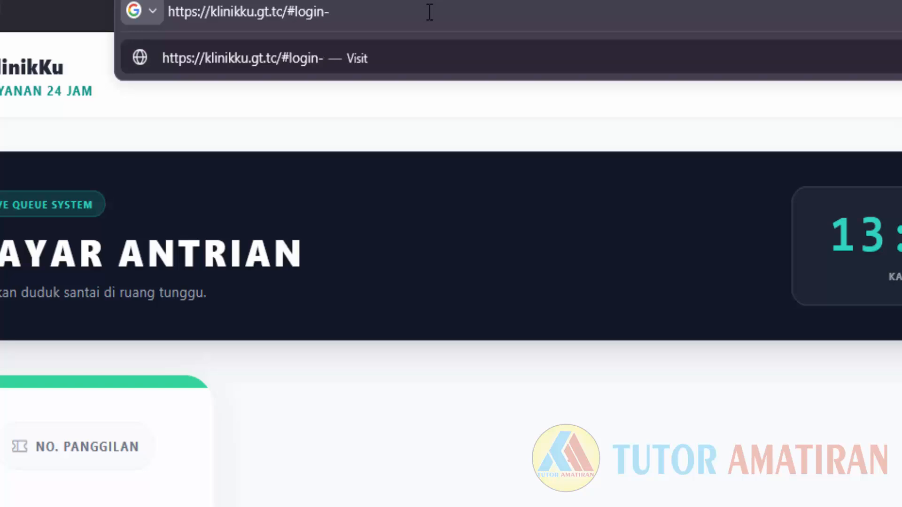
{"action": "type", "text": "petug"}
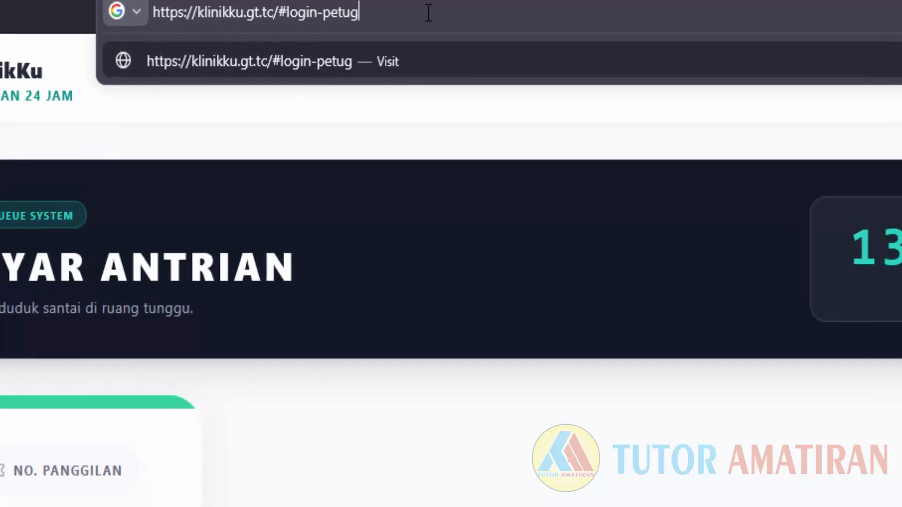
{"action": "type", "text": "as"}
{"action": "key", "text": "Return"}
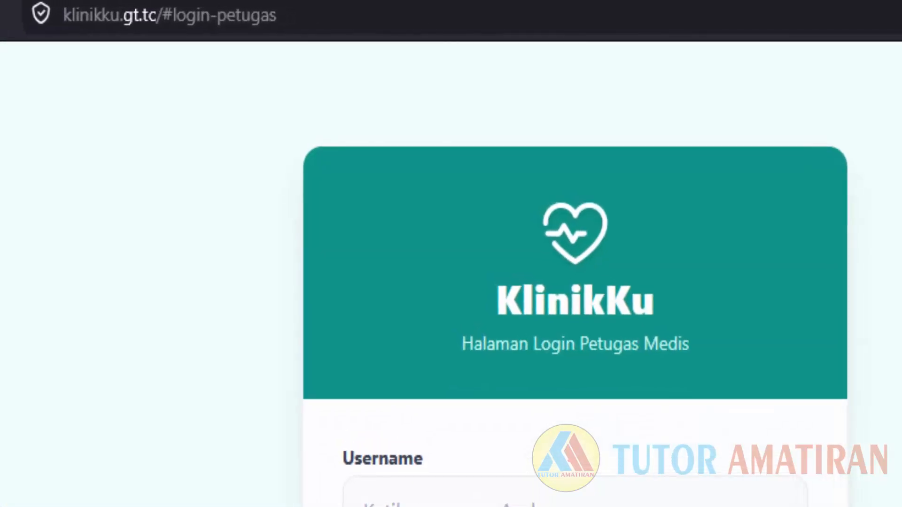
{"action": "left_click", "coordinate": [525, 493]}
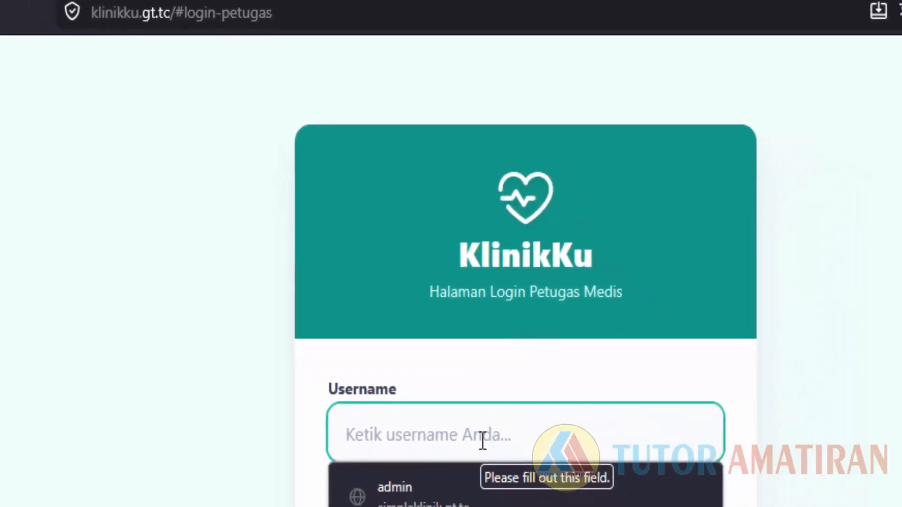
{"action": "left_click", "coordinate": [405, 499]}
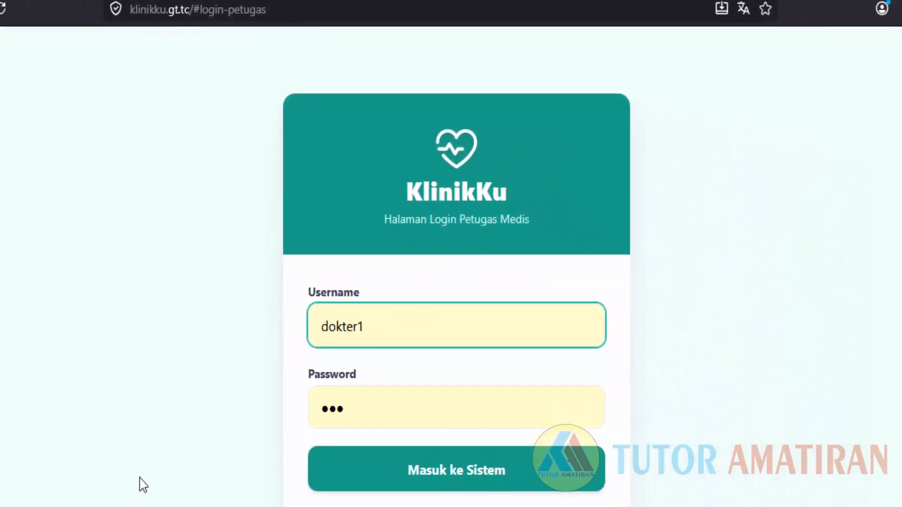
{"action": "left_click", "coordinate": [523, 460]}
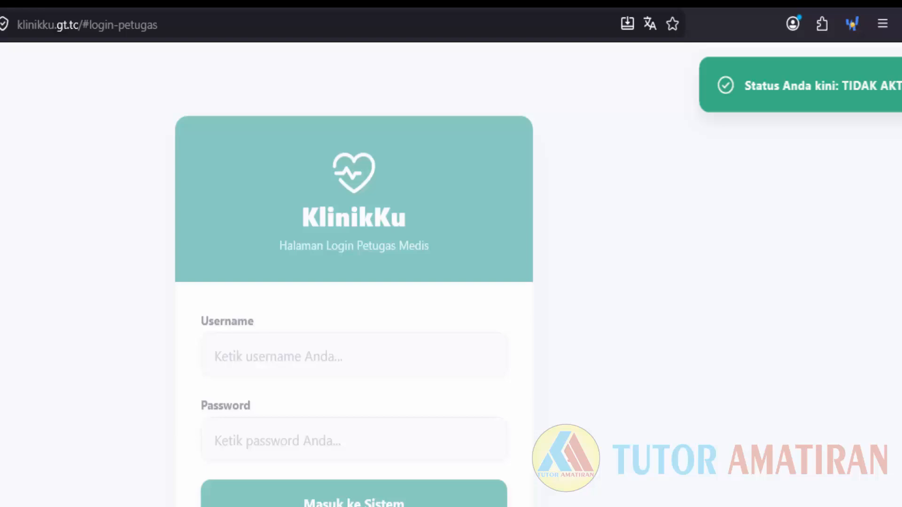
Remove #login-petugas from the address to reload the home queue screen showing 'Klinik Sedang Istirahat'.
{"action": "left_click_drag", "start_coordinate": [83, 25], "coordinate": [241, 24]}
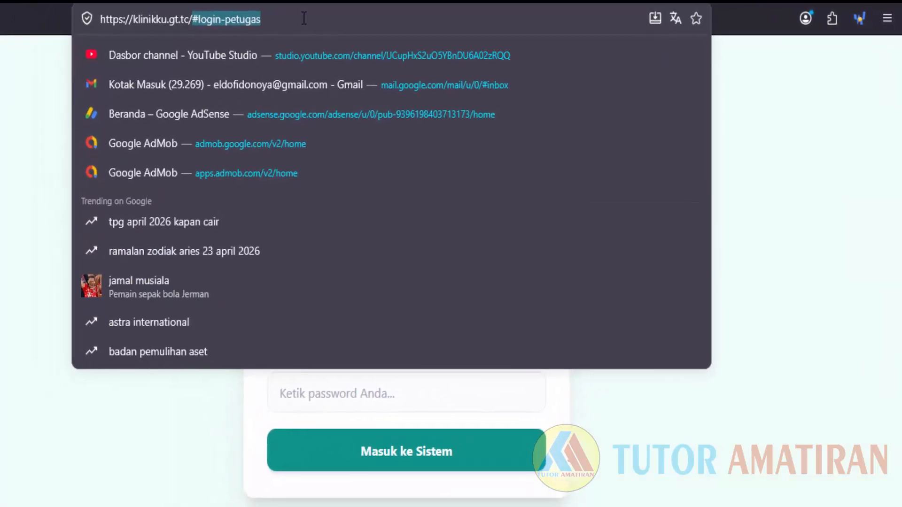
{"action": "key", "text": "BackSpace"}
{"action": "key", "text": "Return"}
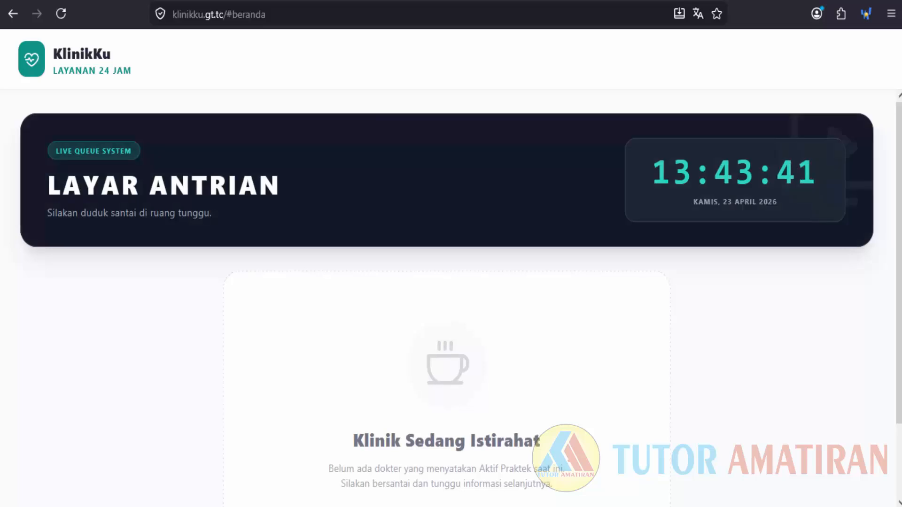
{"action": "scroll", "coordinate": [369, 194], "scroll_direction": "down", "scroll_amount": 2}
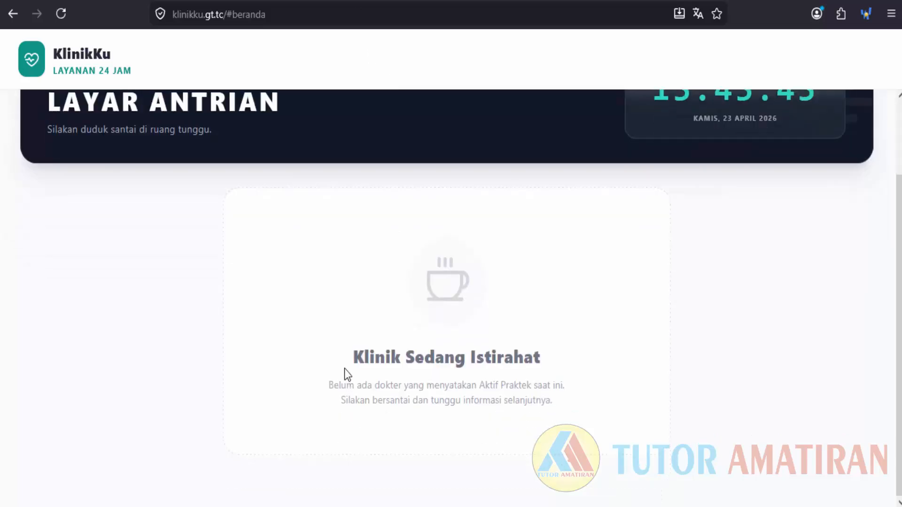
{"action": "scroll", "coordinate": [611, 371], "scroll_direction": "up", "scroll_amount": 2}
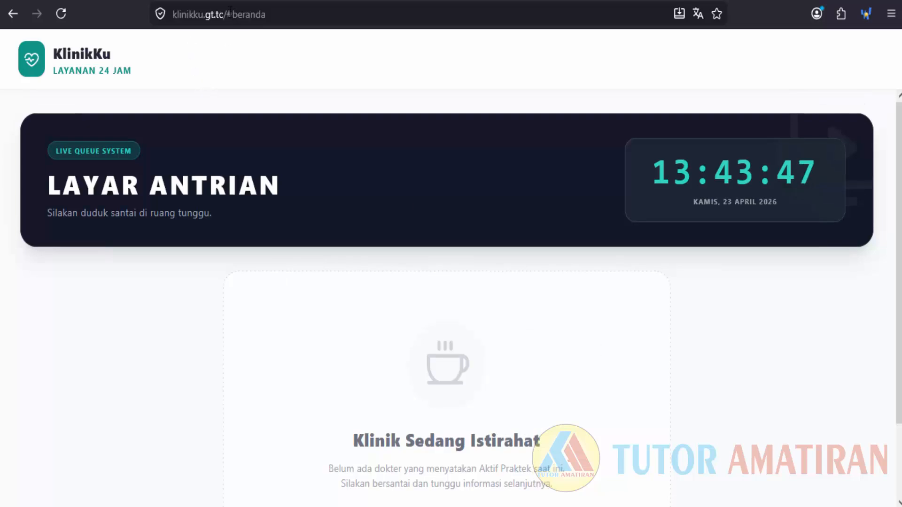
Return to the staff login page and sign in with the saved doctor account.
{"action": "left_click_drag", "start_coordinate": [235, 15], "coordinate": [399, 14]}
{"action": "left_click", "coordinate": [399, 15]}
{"action": "key", "text": "BackSpace"}
{"action": "key", "text": "BackSpace"}
{"action": "key", "text": "BackSpace"}
{"action": "key", "text": "BackSpace"}
{"action": "key", "text": "BackSpace"}
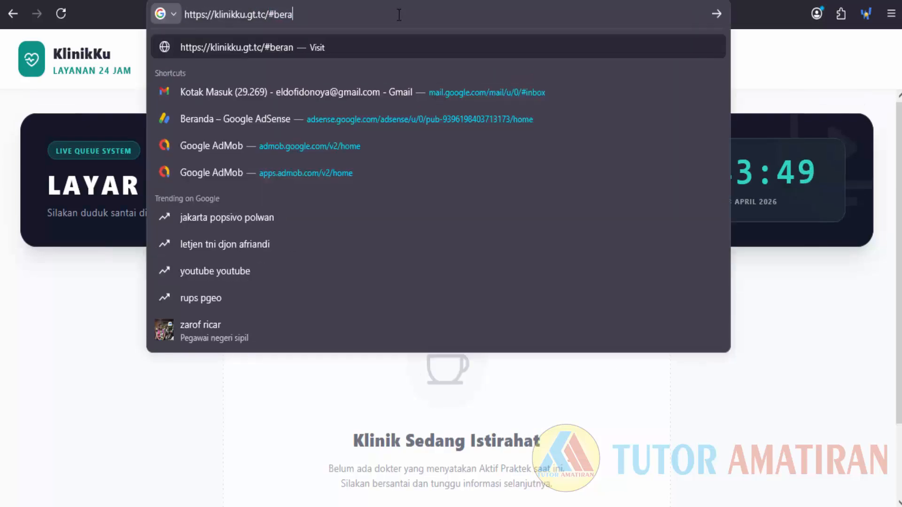
{"action": "key", "text": "BackSpace"}
{"action": "key", "text": "BackSpace"}
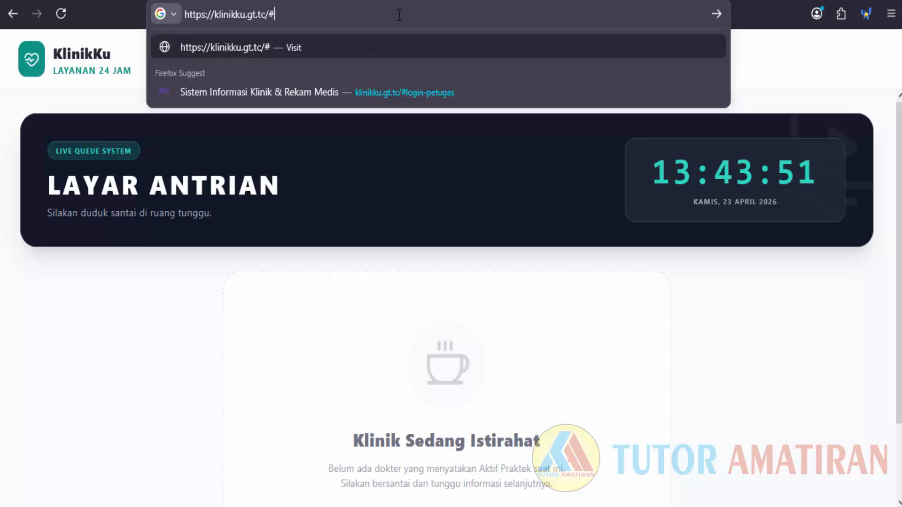
{"action": "left_click", "coordinate": [443, 102]}
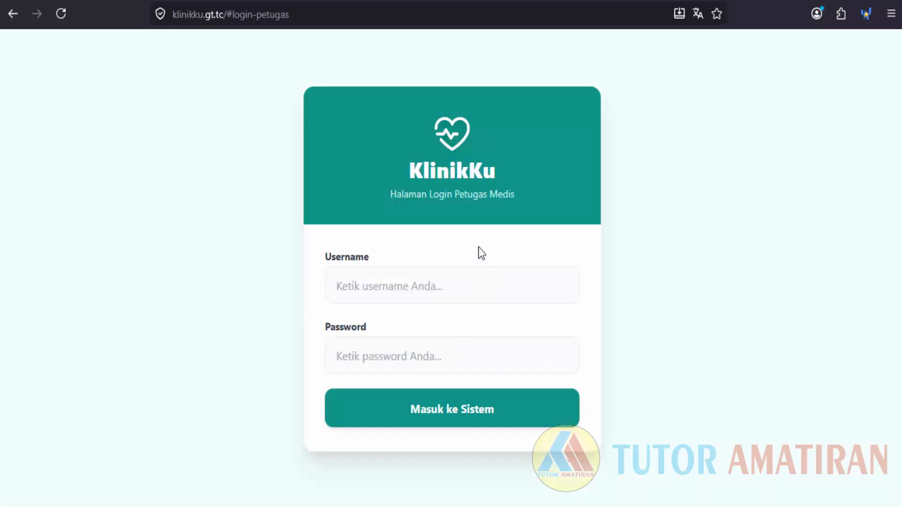
{"action": "left_click", "coordinate": [485, 296]}
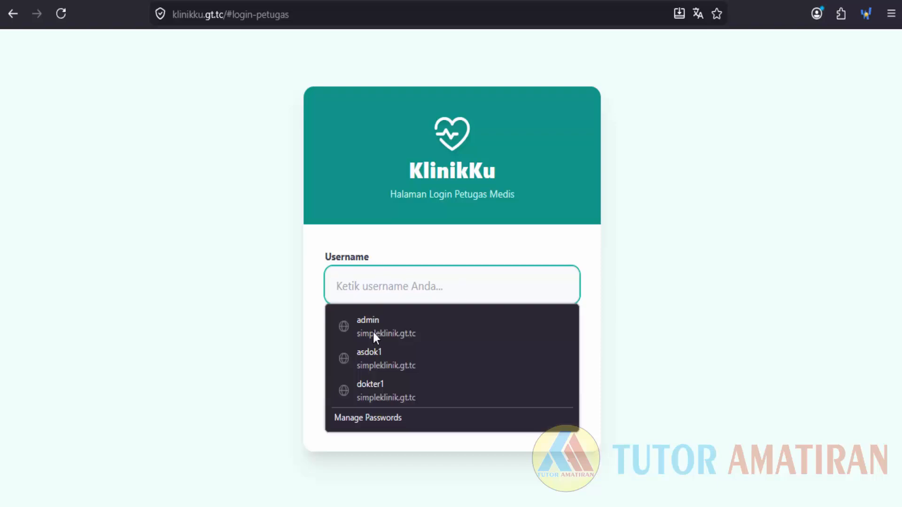
{"action": "left_click", "coordinate": [391, 392]}
{"action": "left_click", "coordinate": [396, 419]}
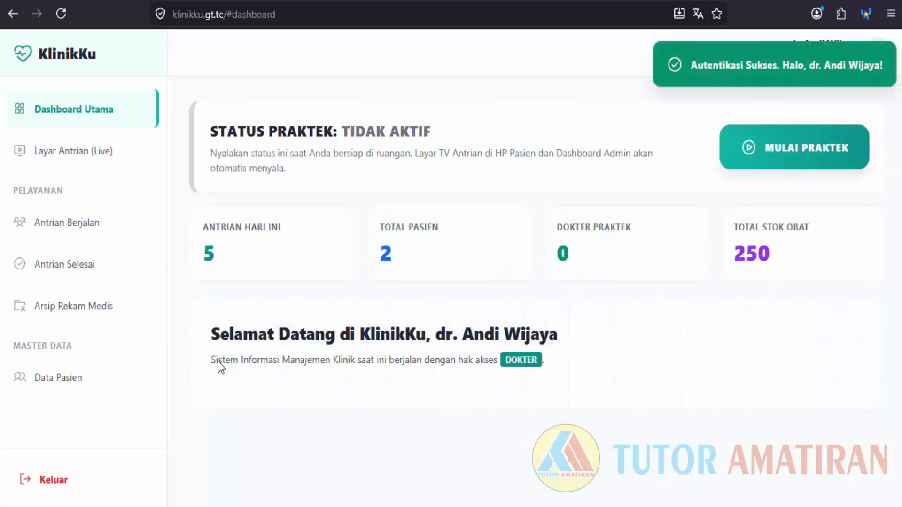
Set the practice status to AKTIF PRAKTEK and view Layar Antrian (Live).
{"action": "left_click", "coordinate": [789, 154]}
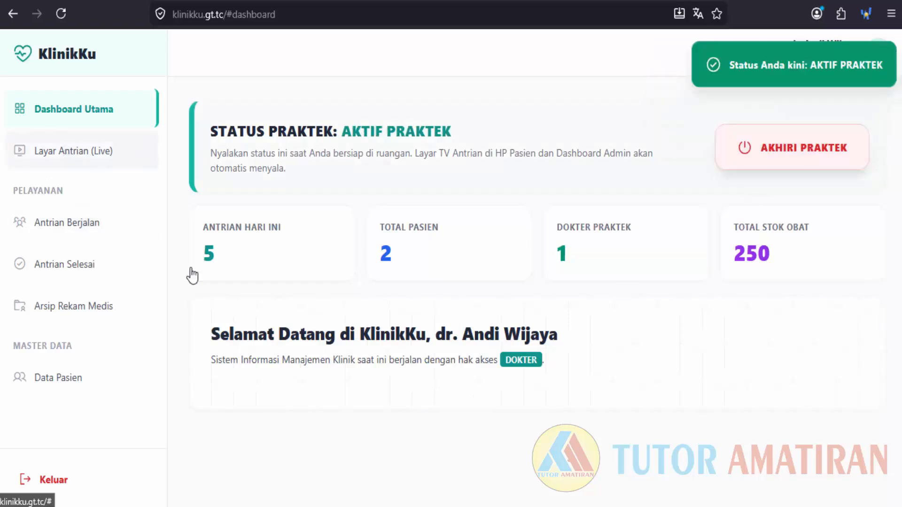
{"action": "left_click", "coordinate": [66, 151]}
{"action": "scroll", "coordinate": [537, 414], "scroll_direction": "down", "scroll_amount": 4}
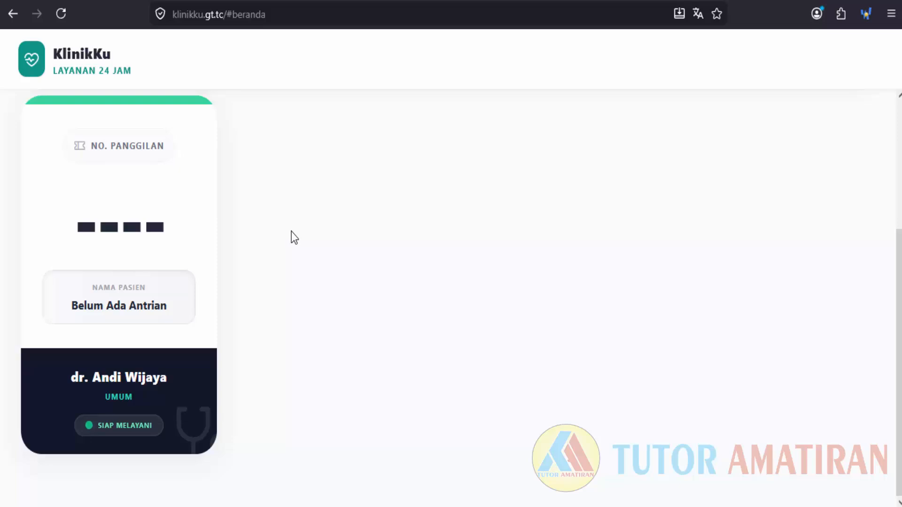
Look over the doctor card on the queue screen, then go back to the doctor dashboard.
{"action": "scroll", "coordinate": [292, 232], "scroll_direction": "up", "scroll_amount": 4}
{"action": "scroll", "coordinate": [291, 229], "scroll_direction": "down", "scroll_amount": 2}
{"action": "scroll", "coordinate": [291, 232], "scroll_direction": "up", "scroll_amount": 2}
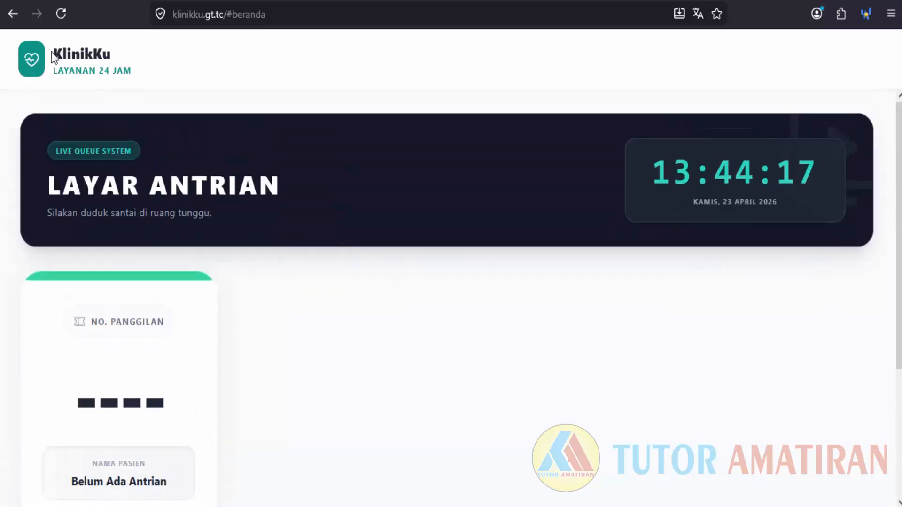
{"action": "left_click", "coordinate": [13, 12]}
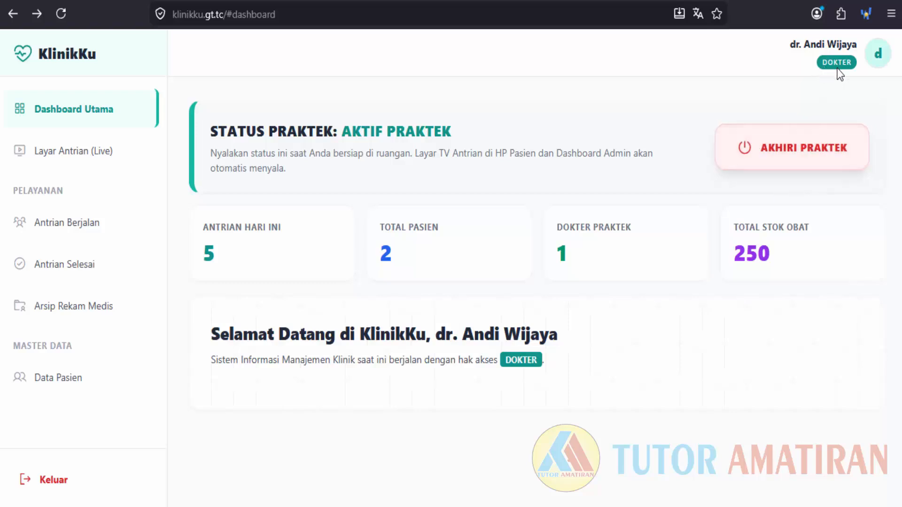
Sign out and sign in as administrator with the saved admin login, retyping its password, declining password saving.
{"action": "left_click", "coordinate": [50, 484]}
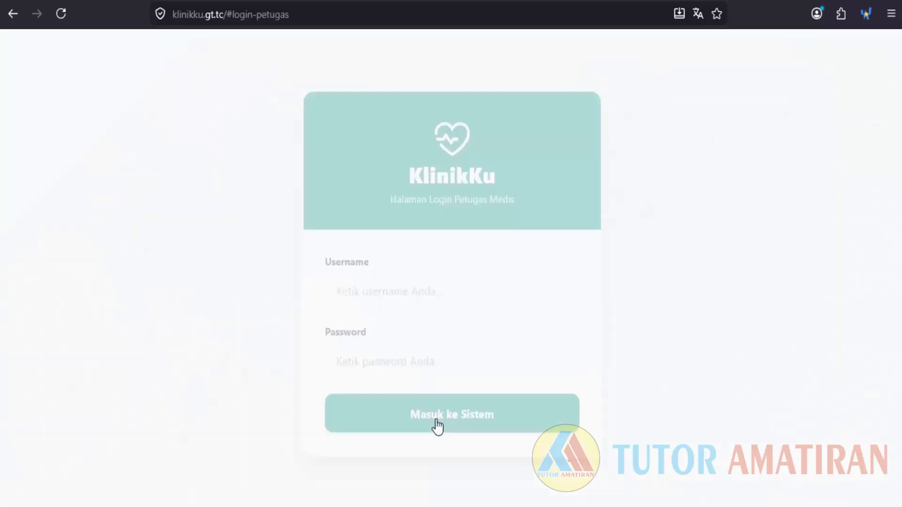
{"action": "left_click", "coordinate": [411, 282]}
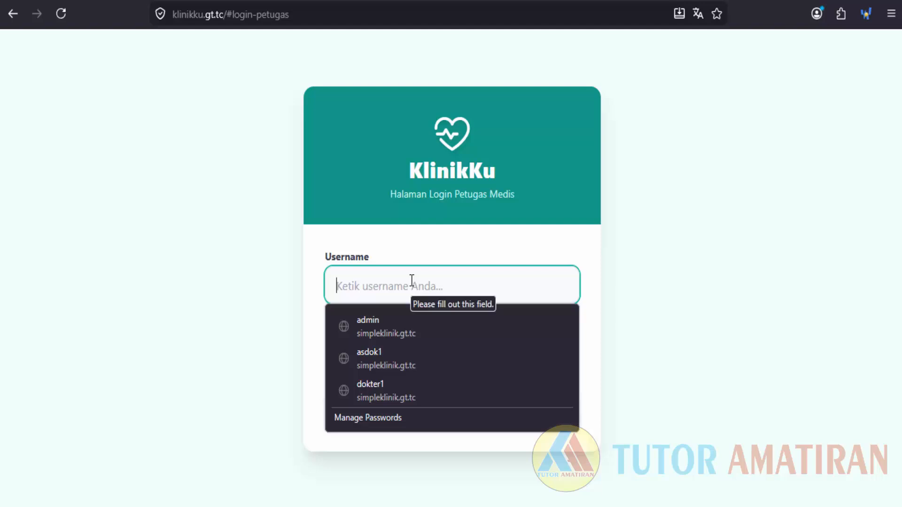
{"action": "left_click", "coordinate": [400, 325]}
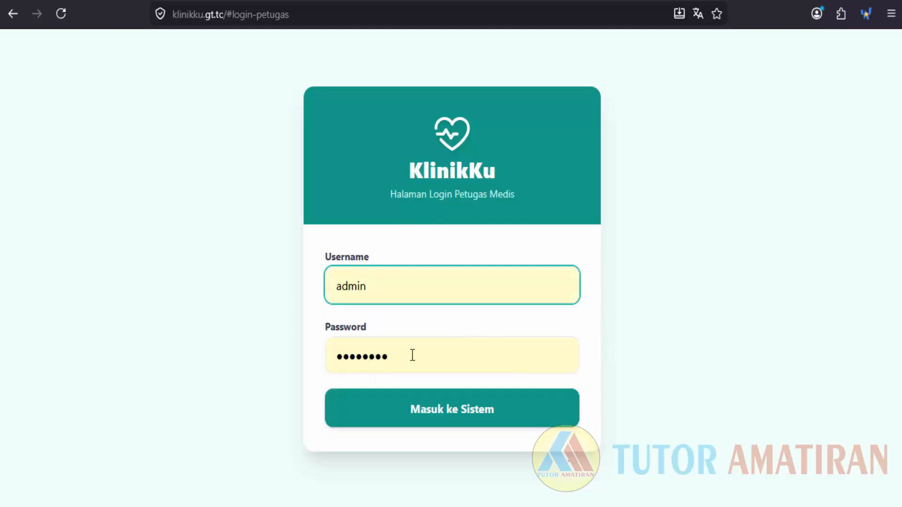
{"action": "left_click_drag", "start_coordinate": [413, 356], "coordinate": [196, 351]}
{"action": "key", "text": "BackSpace"}
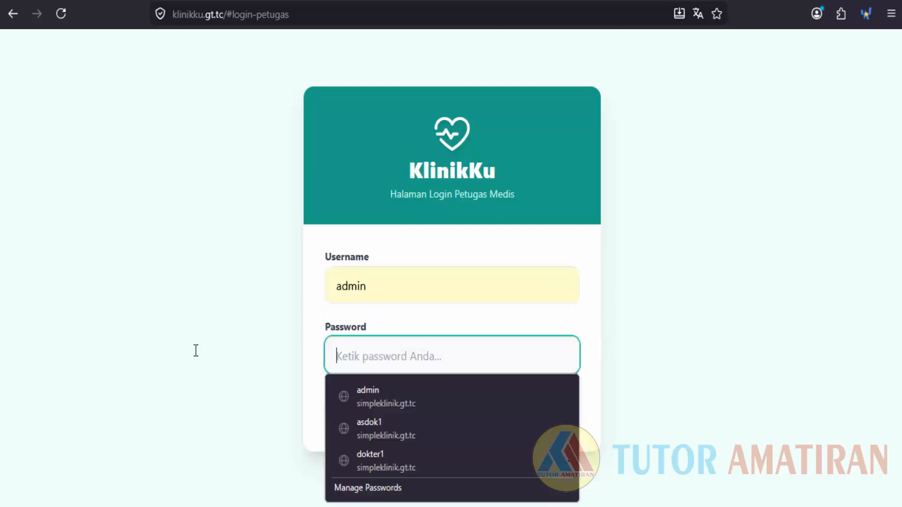
{"action": "type", "text": "ad"}
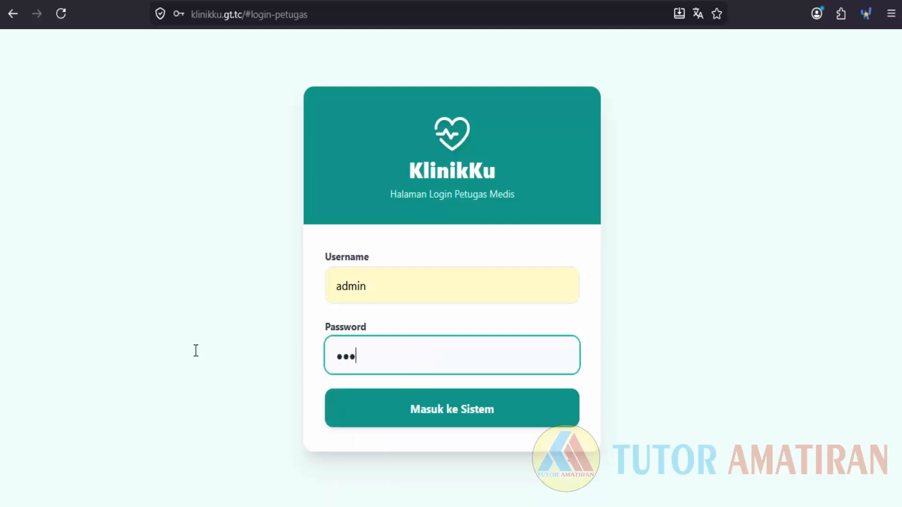
{"action": "type", "text": "m"}
{"action": "left_click", "coordinate": [432, 419]}
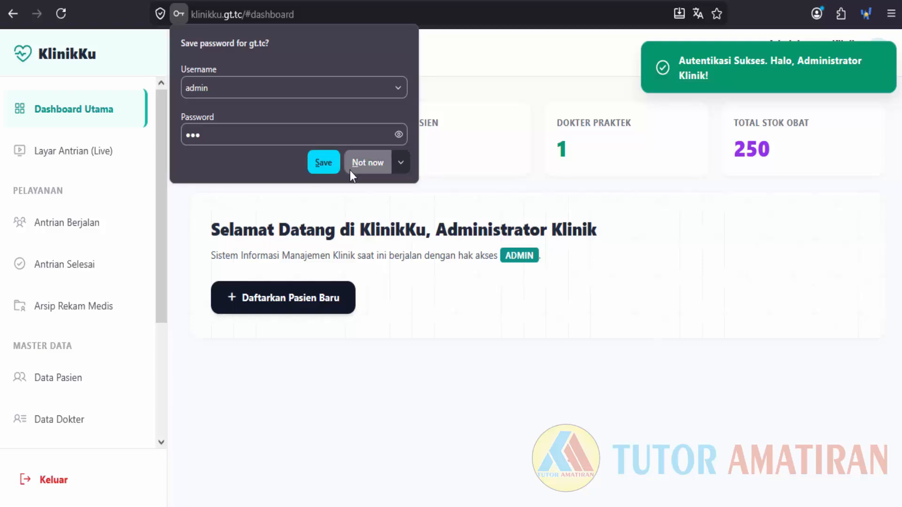
{"action": "left_click", "coordinate": [368, 163]}
{"action": "scroll", "coordinate": [154, 305], "scroll_direction": "down", "scroll_amount": 3}
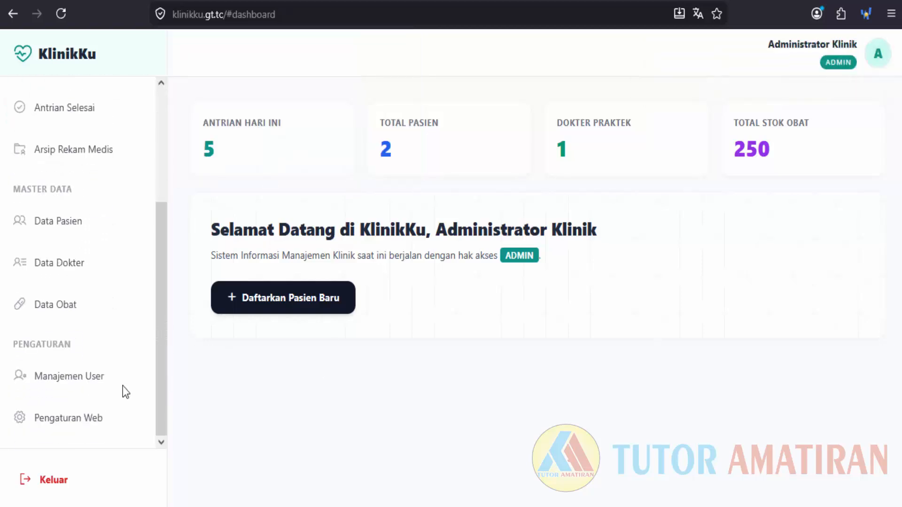
Open Pengaturan Web and check the logo image URL field against the live queue display.
{"action": "left_click", "coordinate": [70, 425]}
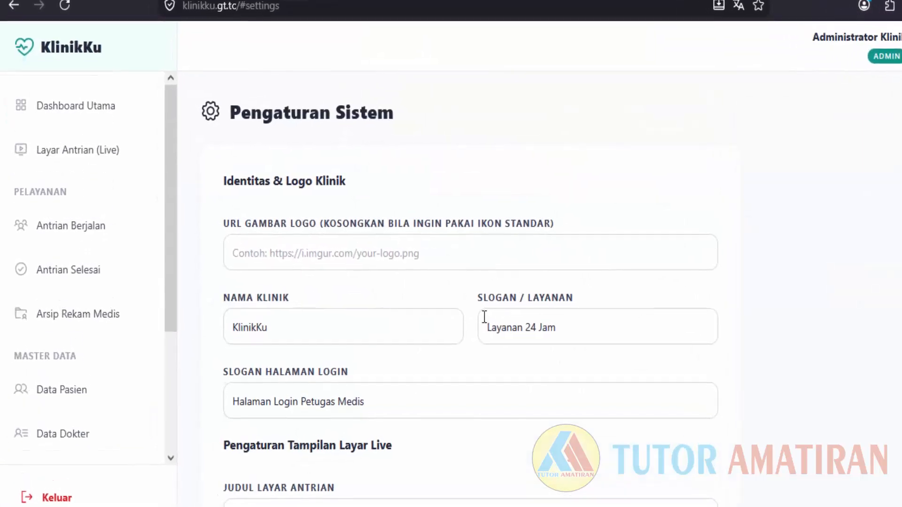
{"action": "left_click", "coordinate": [368, 259]}
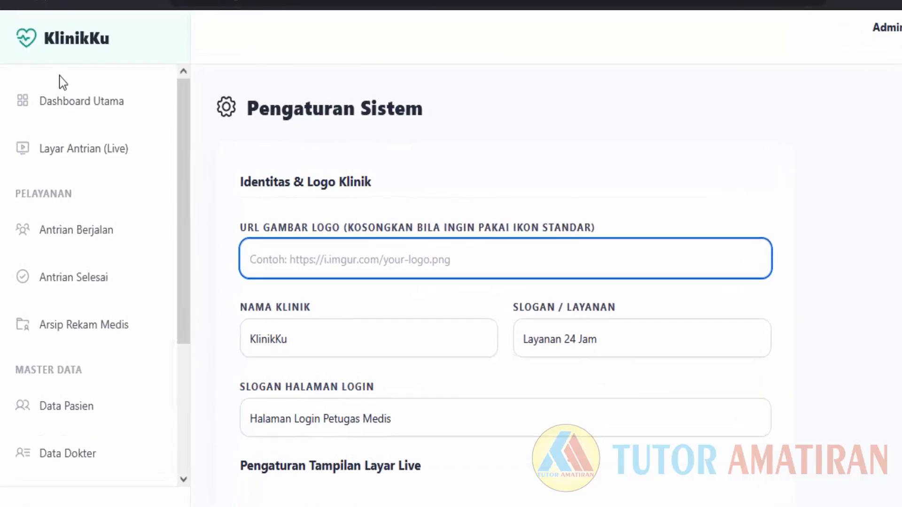
{"action": "left_click", "coordinate": [106, 146]}
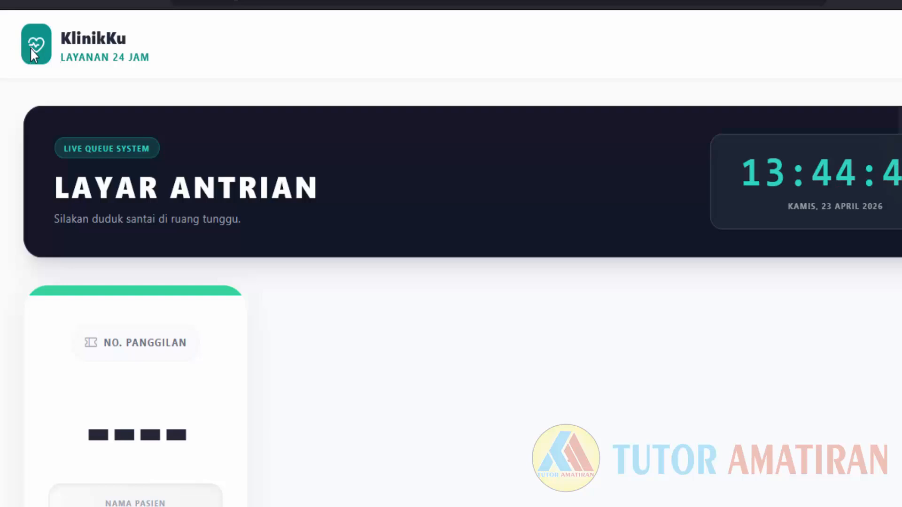
{"action": "left_click", "coordinate": [23, 2]}
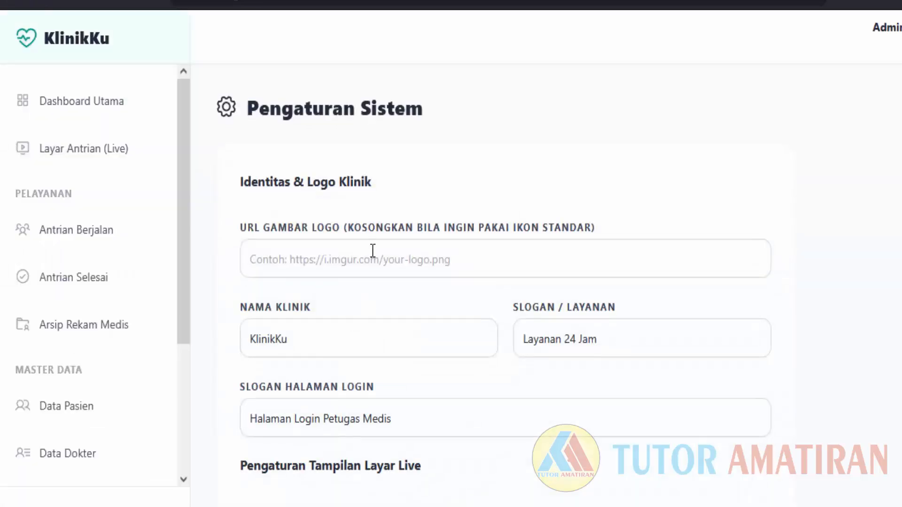
{"action": "left_click", "coordinate": [373, 260]}
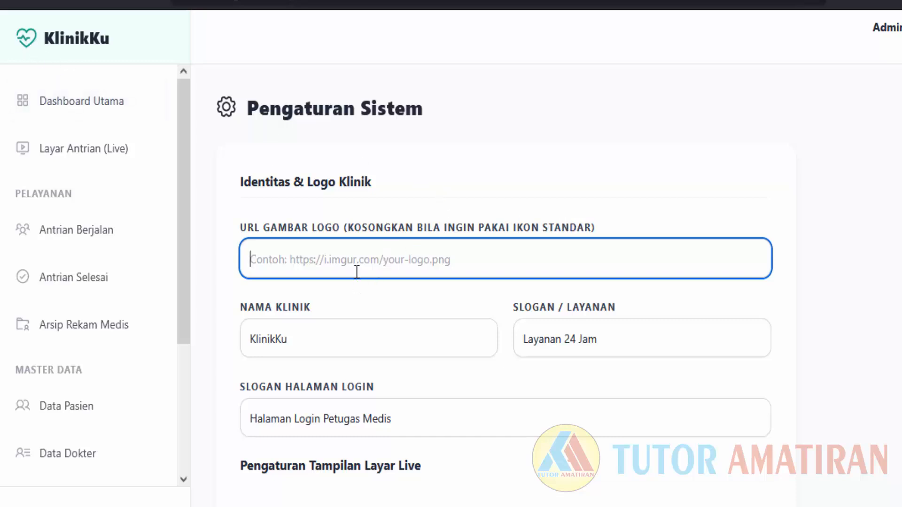
Compare the clinic name KlinikKu and slogan 'Layanan 24 Jam' with the live queue display.
{"action": "left_click", "coordinate": [320, 338]}
{"action": "left_click", "coordinate": [67, 39]}
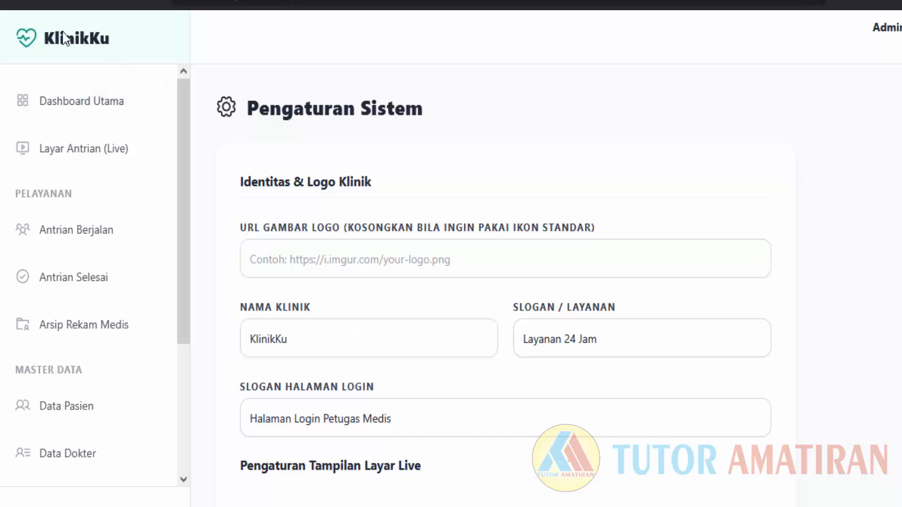
{"action": "left_click", "coordinate": [292, 339]}
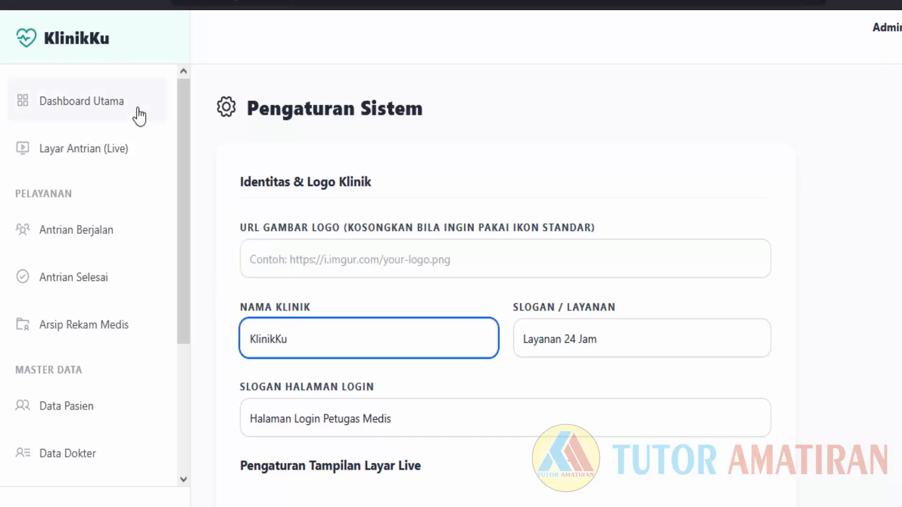
{"action": "left_click", "coordinate": [100, 151]}
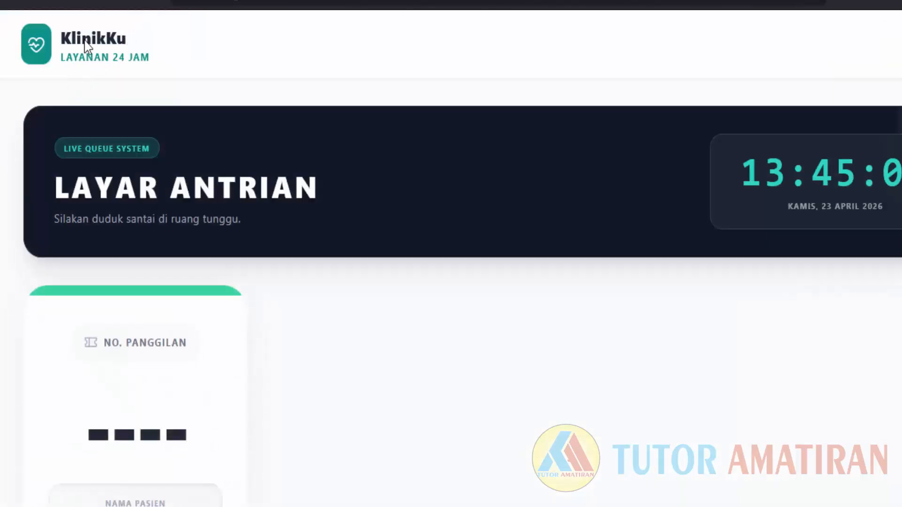
{"action": "left_click", "coordinate": [20, 9]}
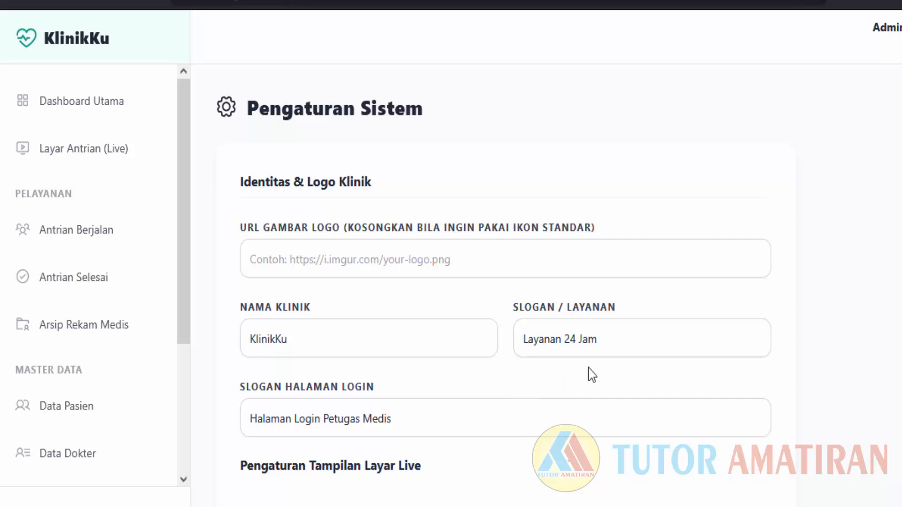
{"action": "left_click_drag", "start_coordinate": [528, 339], "coordinate": [532, 359]}
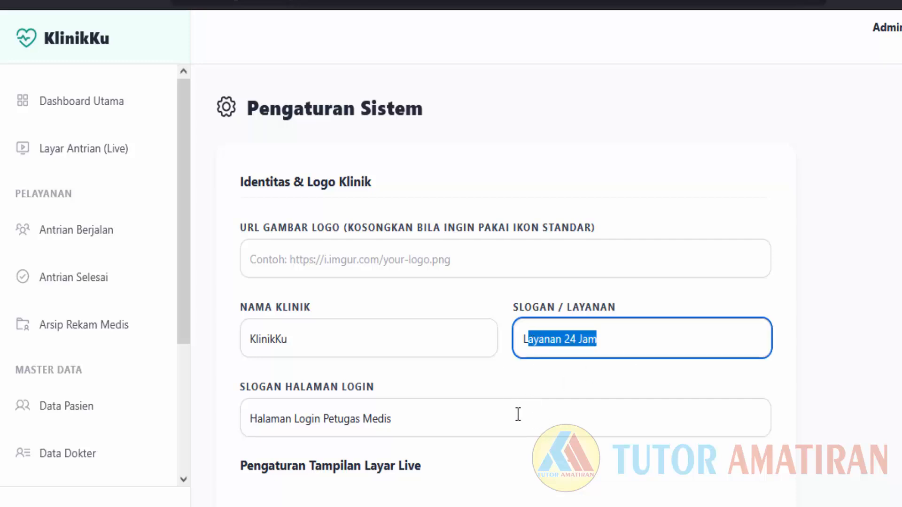
{"action": "left_click", "coordinate": [87, 158]}
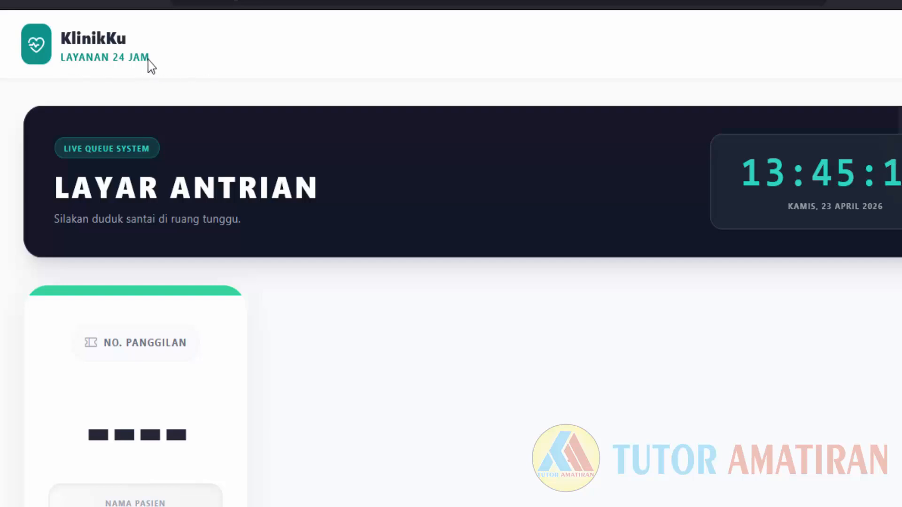
{"action": "left_click", "coordinate": [15, 7]}
Compare the login slogan and queue title 'Layar Antrian' fields with the live queue display.
{"action": "scroll", "coordinate": [583, 362], "scroll_direction": "down", "scroll_amount": 5}
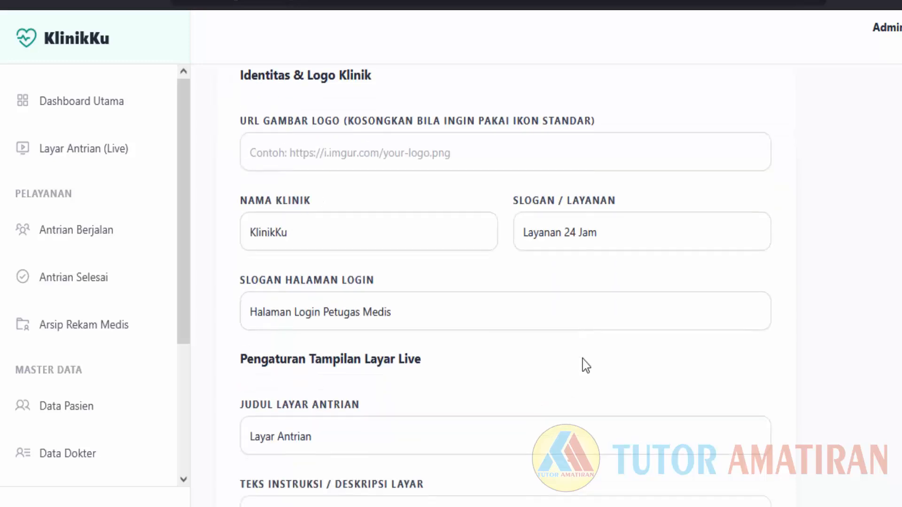
{"action": "scroll", "coordinate": [310, 268], "scroll_direction": "up", "scroll_amount": 1}
{"action": "scroll", "coordinate": [301, 235], "scroll_direction": "down", "scroll_amount": 1}
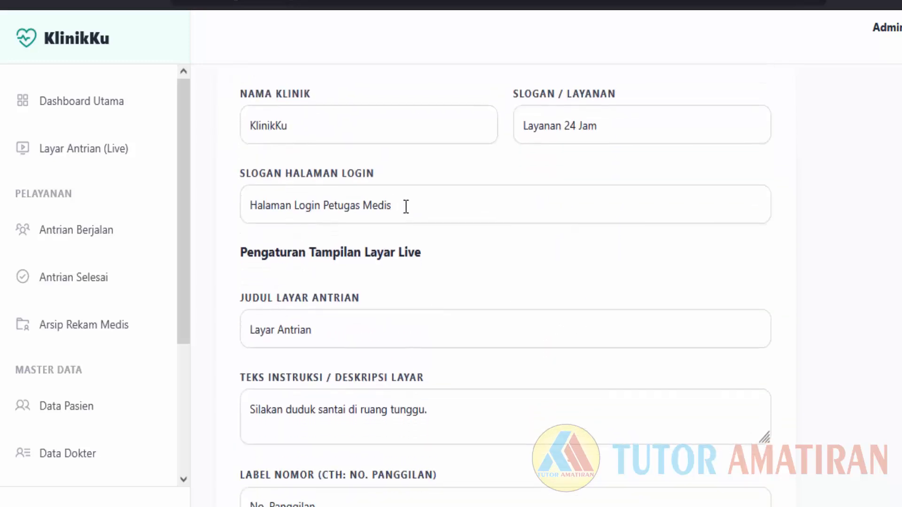
{"action": "left_click_drag", "start_coordinate": [403, 205], "coordinate": [242, 221]}
{"action": "left_click", "coordinate": [409, 256]}
{"action": "left_click_drag", "start_coordinate": [330, 329], "coordinate": [219, 322]}
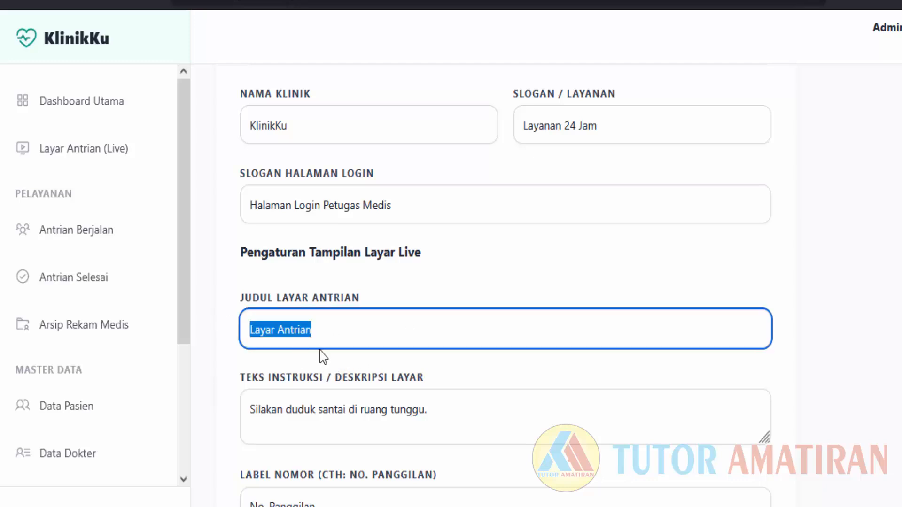
{"action": "left_click", "coordinate": [403, 302]}
{"action": "left_click_drag", "start_coordinate": [339, 328], "coordinate": [228, 341]}
{"action": "left_click", "coordinate": [54, 150]}
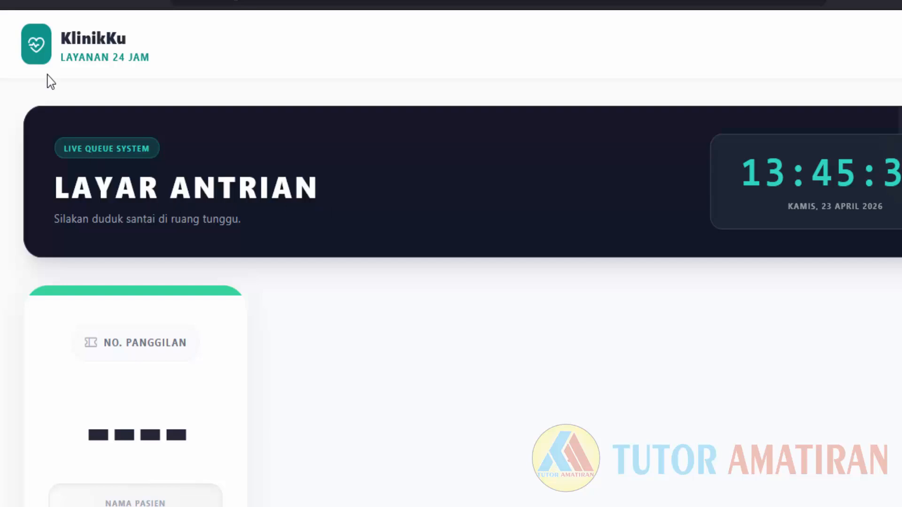
{"action": "left_click", "coordinate": [16, 2]}
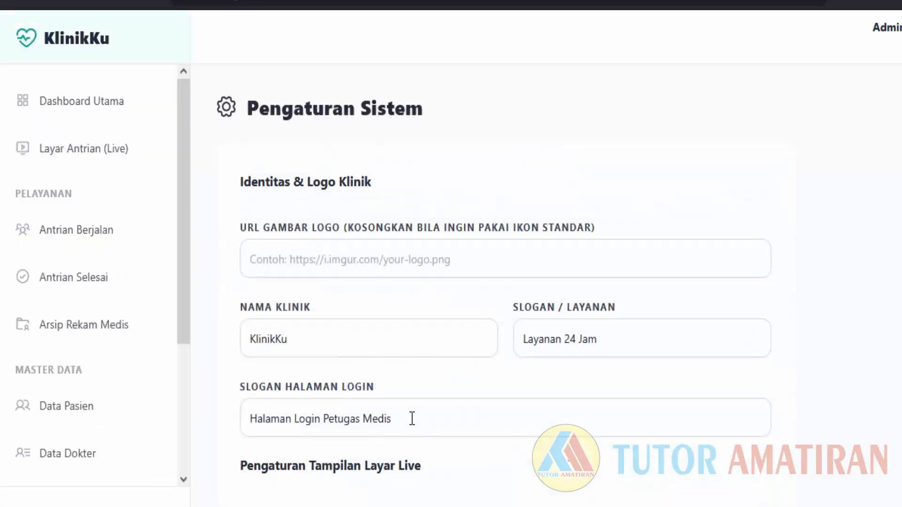
Select the queue screen description text and compare it on the live display.
{"action": "scroll", "coordinate": [412, 418], "scroll_direction": "down", "scroll_amount": 8}
{"action": "scroll", "coordinate": [413, 414], "scroll_direction": "up", "scroll_amount": 4}
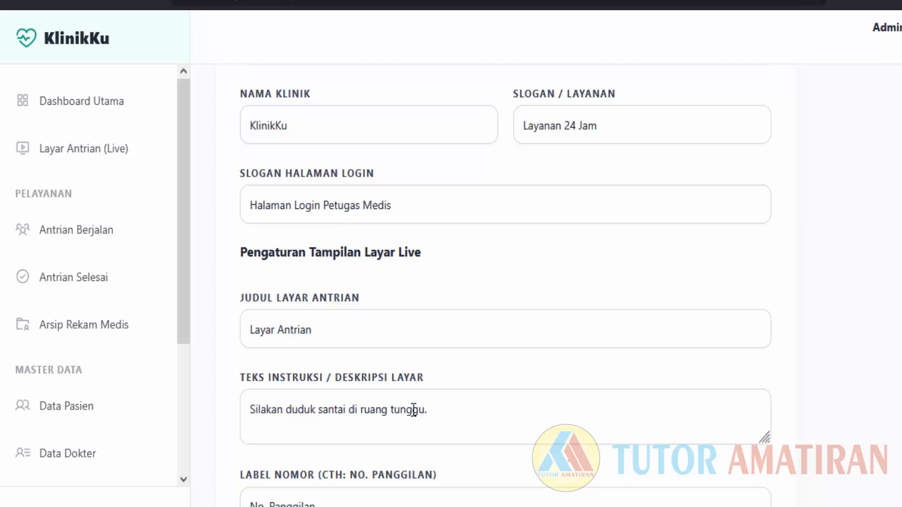
{"action": "left_click", "coordinate": [460, 410]}
{"action": "key", "text": "ctrl+a"}
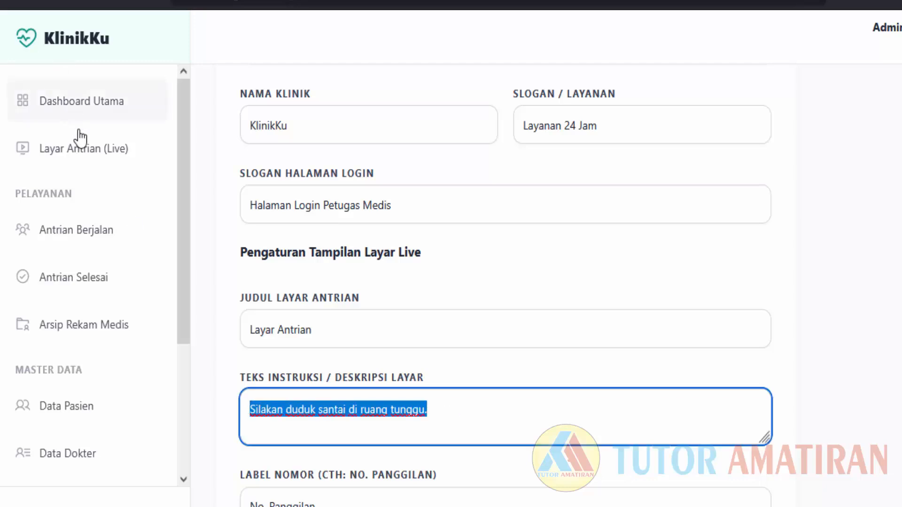
{"action": "left_click", "coordinate": [97, 149]}
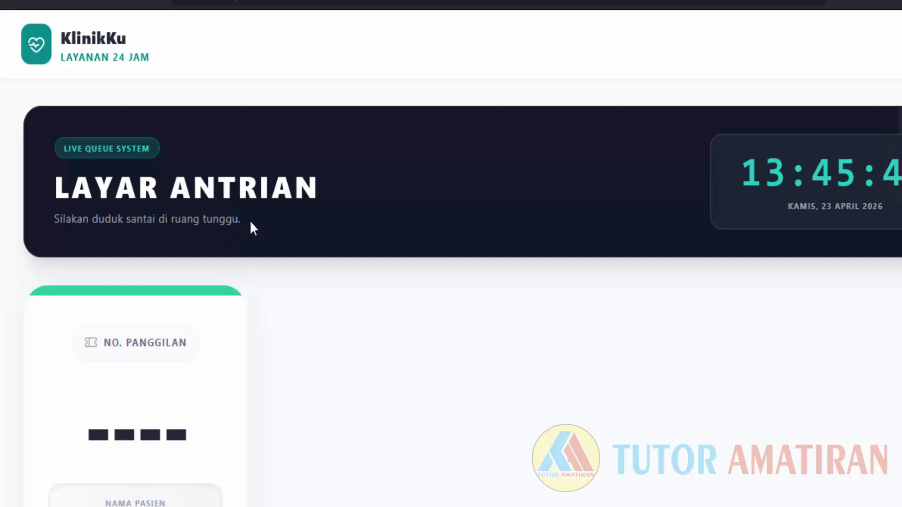
{"action": "left_click", "coordinate": [15, 2]}
Check the 'No. Panggilan' number label against the live queue screen.
{"action": "scroll", "coordinate": [344, 335], "scroll_direction": "down", "scroll_amount": 6}
{"action": "scroll", "coordinate": [344, 339], "scroll_direction": "up", "scroll_amount": 1}
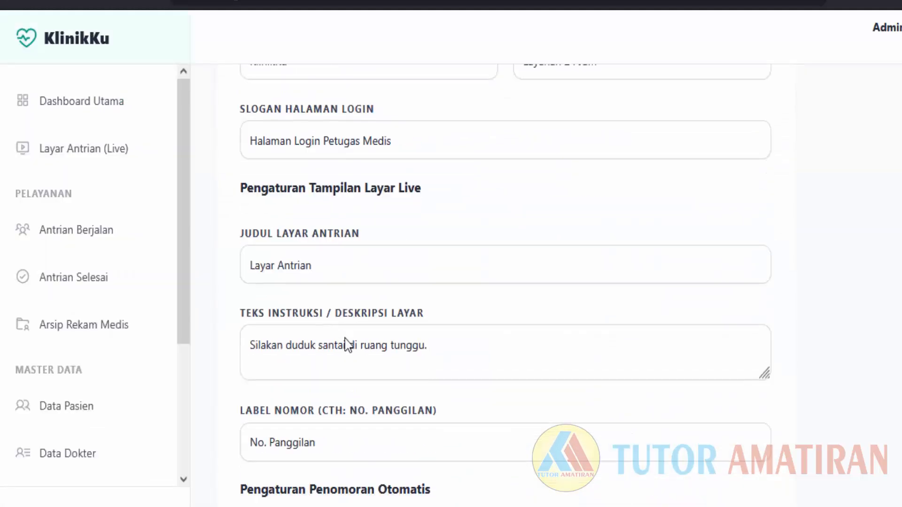
{"action": "scroll", "coordinate": [346, 342], "scroll_direction": "down", "scroll_amount": 3}
{"action": "left_click_drag", "start_coordinate": [333, 292], "coordinate": [174, 300]}
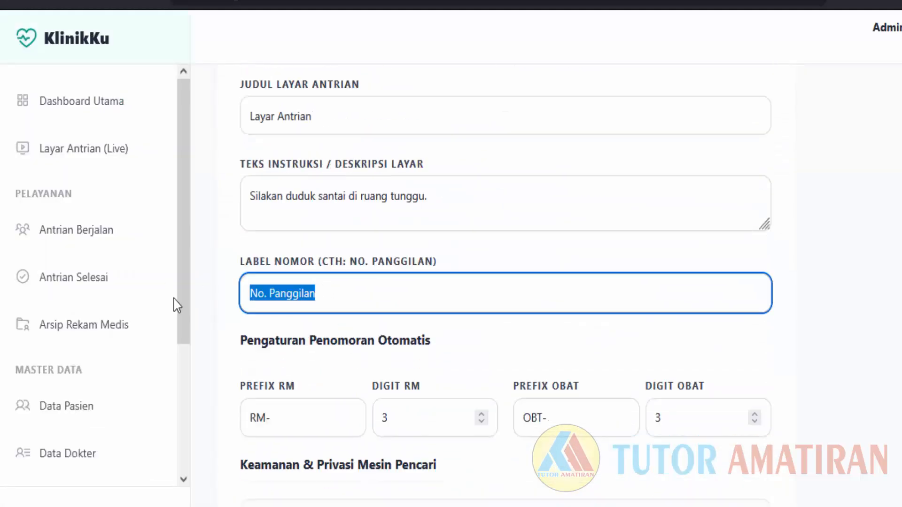
{"action": "left_click", "coordinate": [98, 151]}
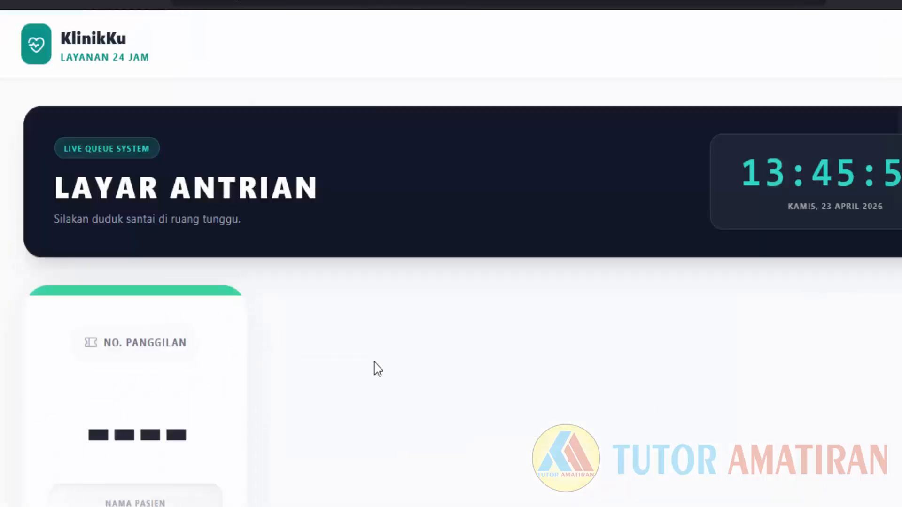
{"action": "scroll", "coordinate": [373, 369], "scroll_direction": "down", "scroll_amount": 5}
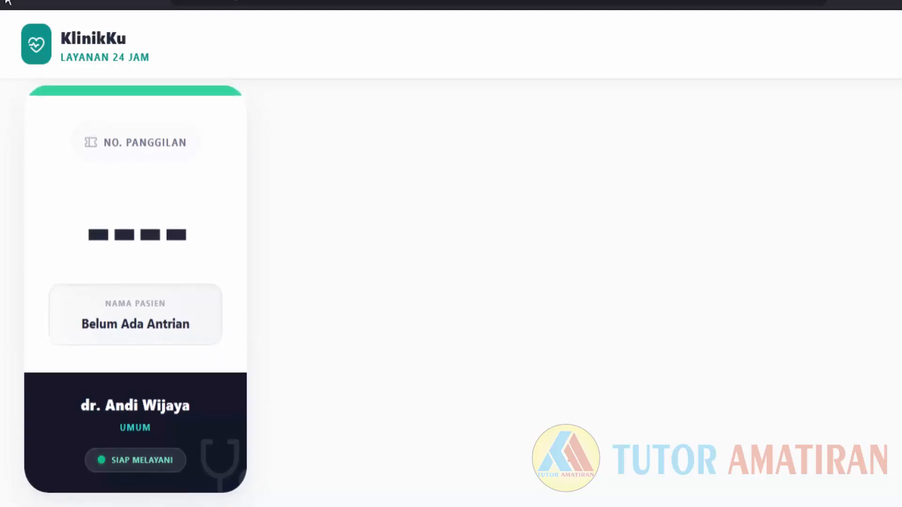
{"action": "key", "text": "alt+Left"}
{"action": "scroll", "coordinate": [440, 324], "scroll_direction": "down", "scroll_amount": 5}
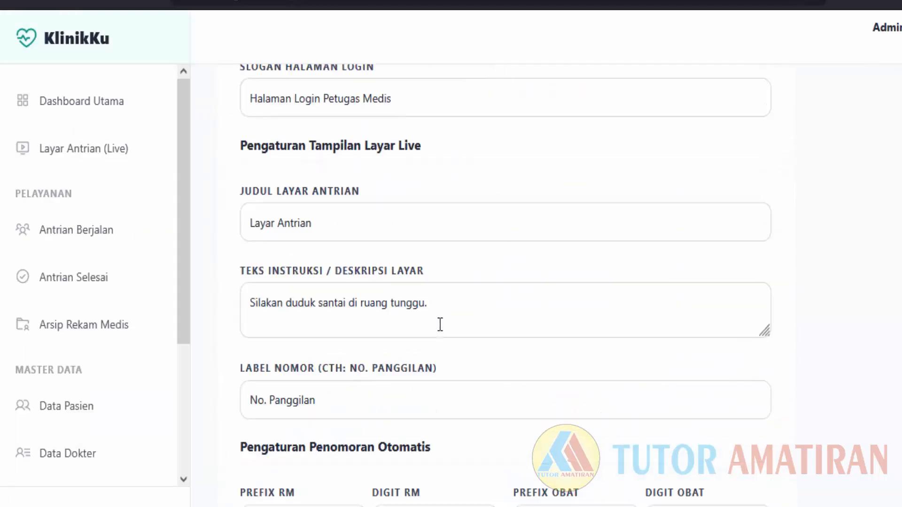
{"action": "scroll", "coordinate": [440, 324], "scroll_direction": "down", "scroll_amount": 4}
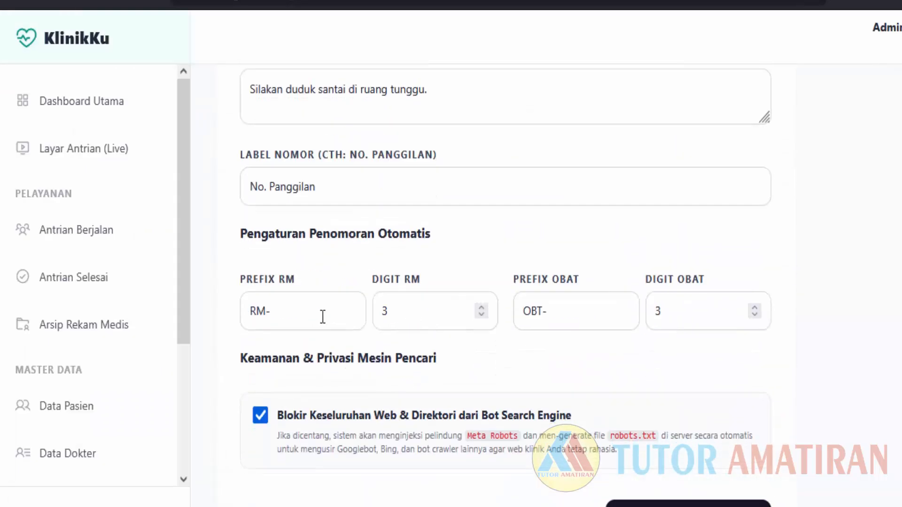
{"action": "left_click", "coordinate": [299, 307]}
{"action": "left_click_drag", "start_coordinate": [298, 308], "coordinate": [255, 310]}
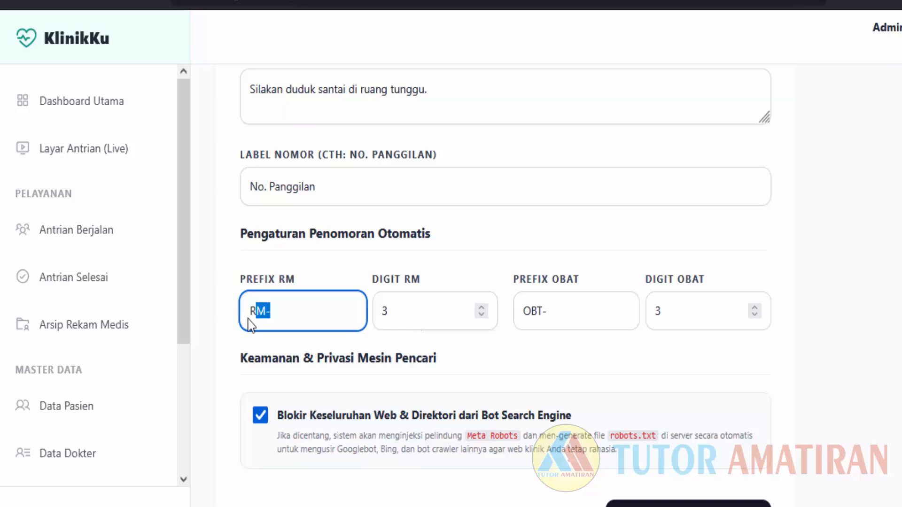
{"action": "left_click", "coordinate": [284, 318]}
{"action": "left_click_drag", "start_coordinate": [275, 310], "coordinate": [248, 311]}
{"action": "left_click_drag", "start_coordinate": [403, 308], "coordinate": [379, 309]}
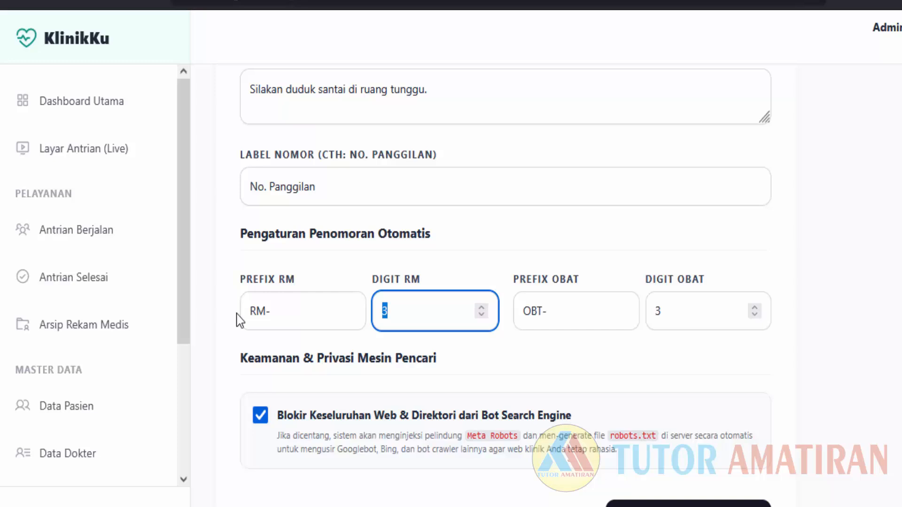
{"action": "left_click", "coordinate": [441, 316]}
{"action": "left_click", "coordinate": [519, 278]}
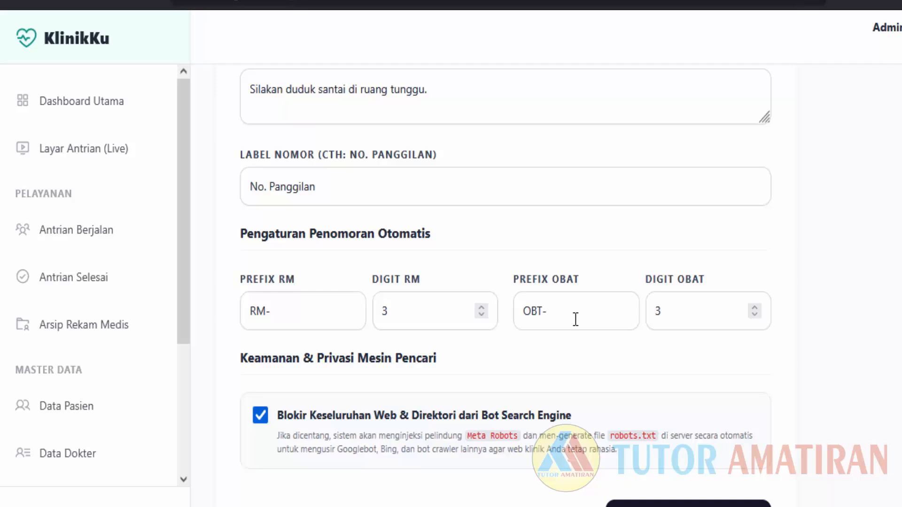
{"action": "left_click_drag", "start_coordinate": [670, 315], "coordinate": [643, 308]}
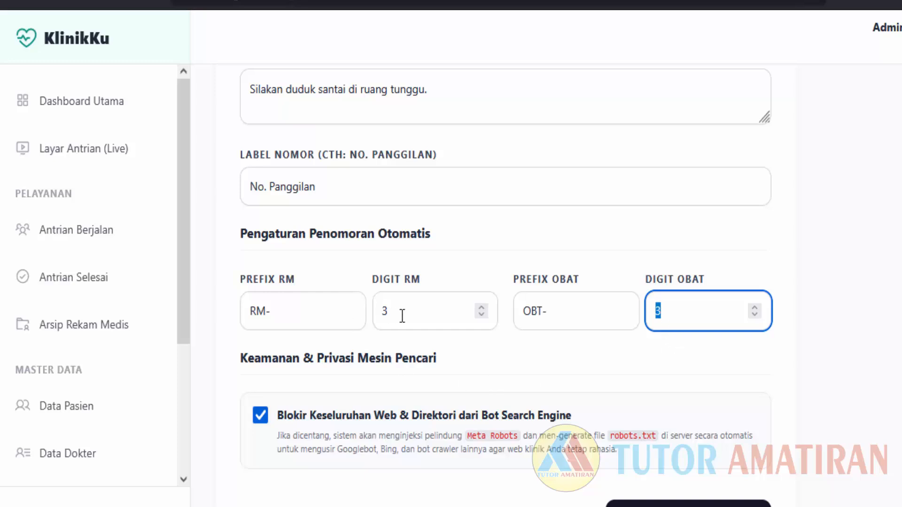
{"action": "left_click_drag", "start_coordinate": [403, 312], "coordinate": [285, 325]}
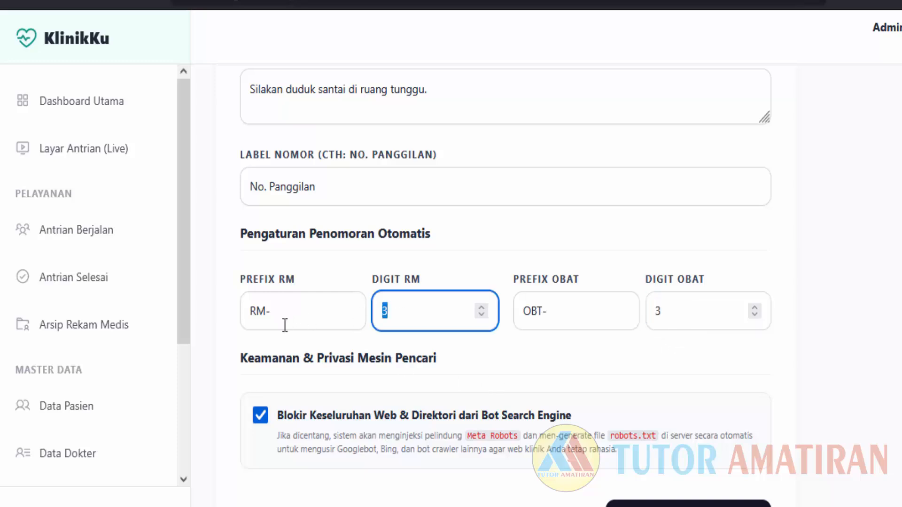
{"action": "left_click", "coordinate": [413, 314]}
{"action": "double_click", "coordinate": [392, 311]}
{"action": "double_click", "coordinate": [682, 309]}
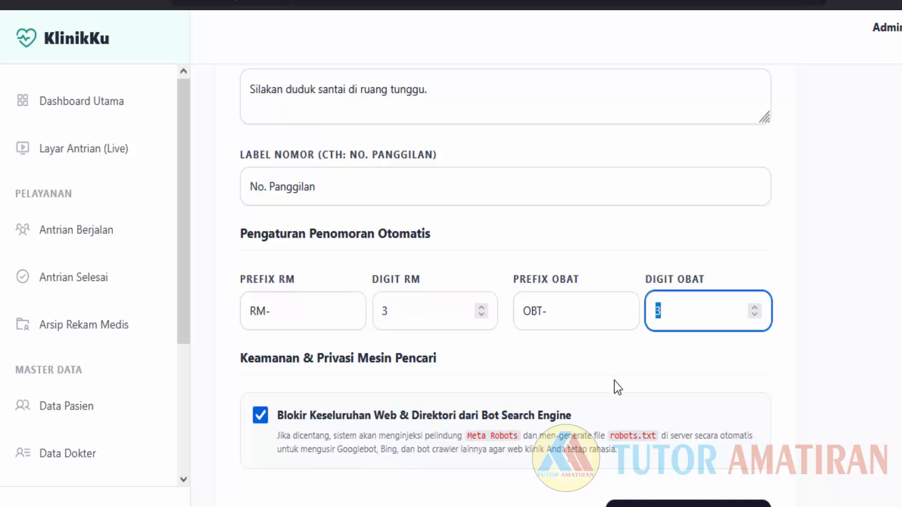
{"action": "scroll", "coordinate": [617, 388], "scroll_direction": "down", "scroll_amount": 2}
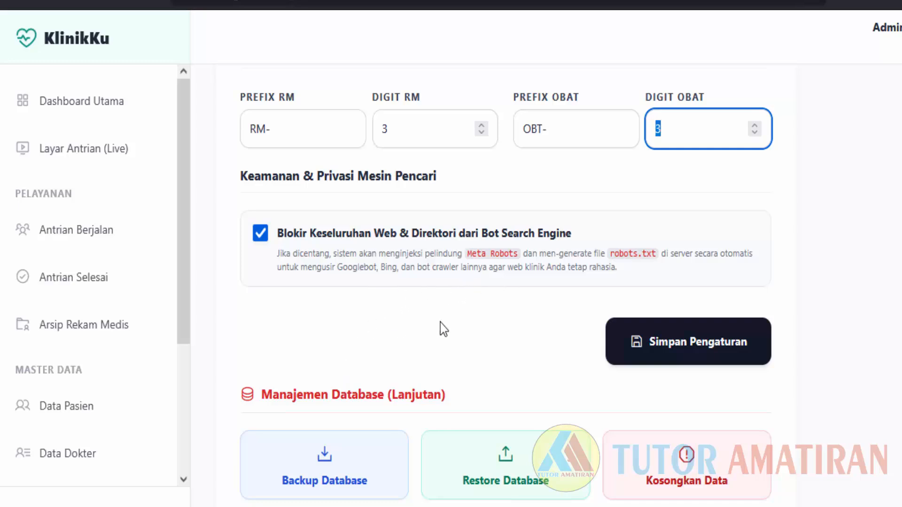
Download the database backup backup_klinik_2026-04-23(1).json and show it in its folder.
{"action": "scroll", "coordinate": [373, 333], "scroll_direction": "up", "scroll_amount": 3}
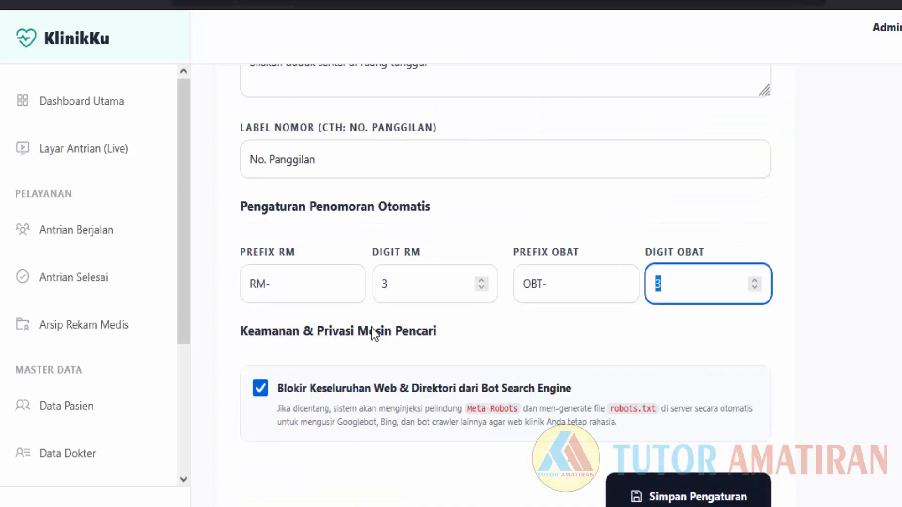
{"action": "scroll", "coordinate": [371, 333], "scroll_direction": "up", "scroll_amount": 8}
{"action": "scroll", "coordinate": [603, 335], "scroll_direction": "down", "scroll_amount": 10}
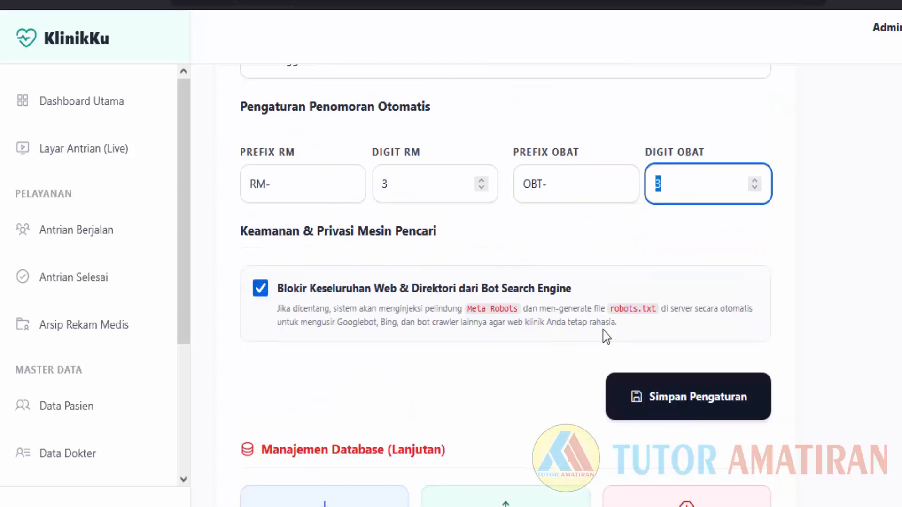
{"action": "scroll", "coordinate": [602, 330], "scroll_direction": "down", "scroll_amount": 1}
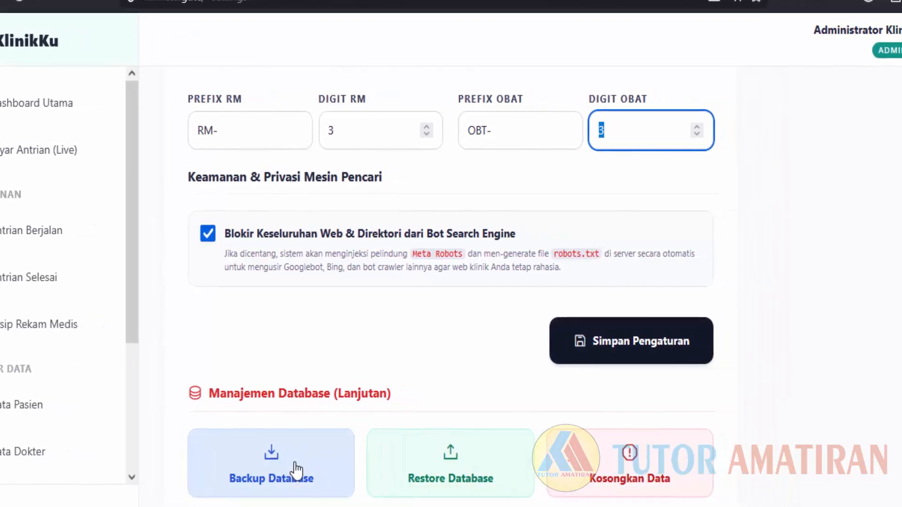
{"action": "left_click", "coordinate": [257, 469]}
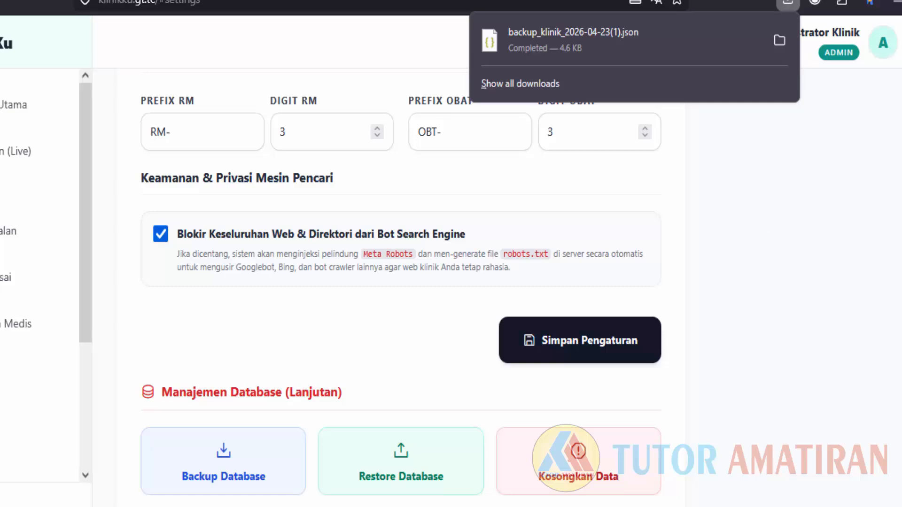
{"action": "left_click", "coordinate": [784, 47]}
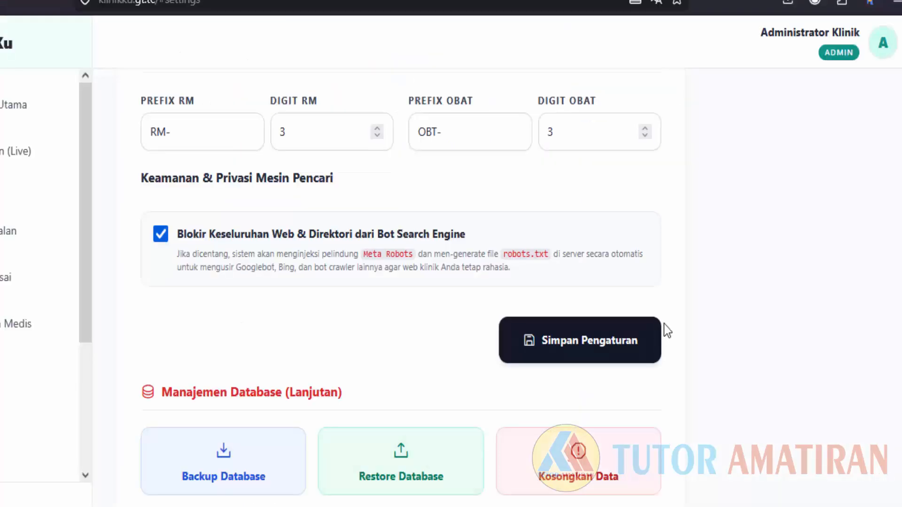
Start Kosongkan Data and accept the data deletion warning.
{"action": "scroll", "coordinate": [668, 352], "scroll_direction": "up", "scroll_amount": 2}
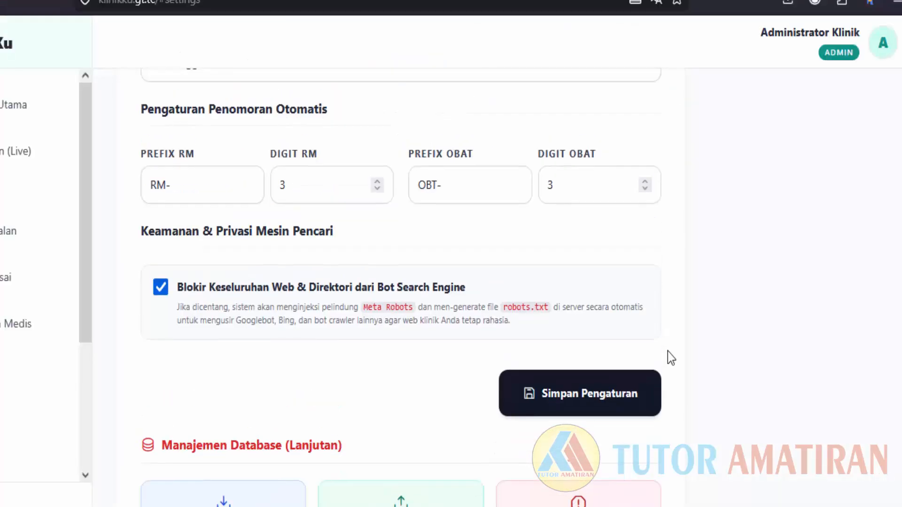
{"action": "scroll", "coordinate": [668, 353], "scroll_direction": "down", "scroll_amount": 1}
{"action": "scroll", "coordinate": [671, 361], "scroll_direction": "down", "scroll_amount": 1}
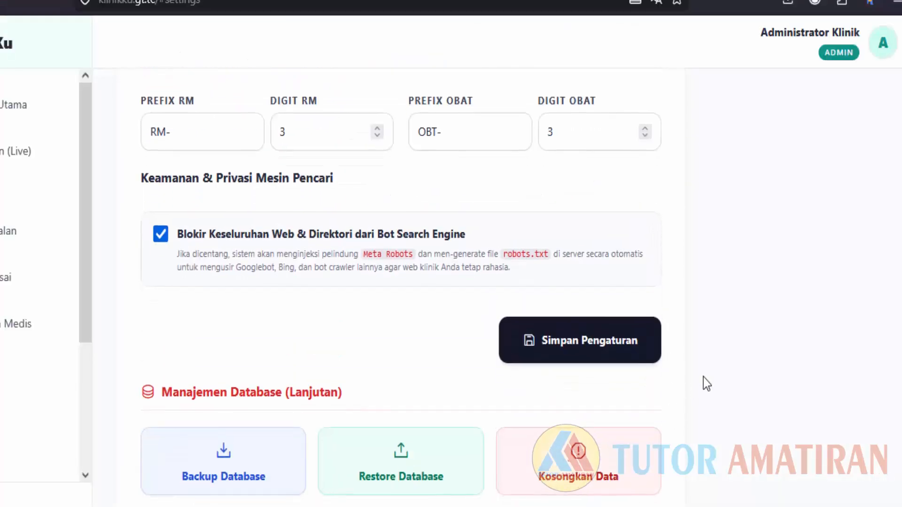
{"action": "left_click", "coordinate": [580, 458]}
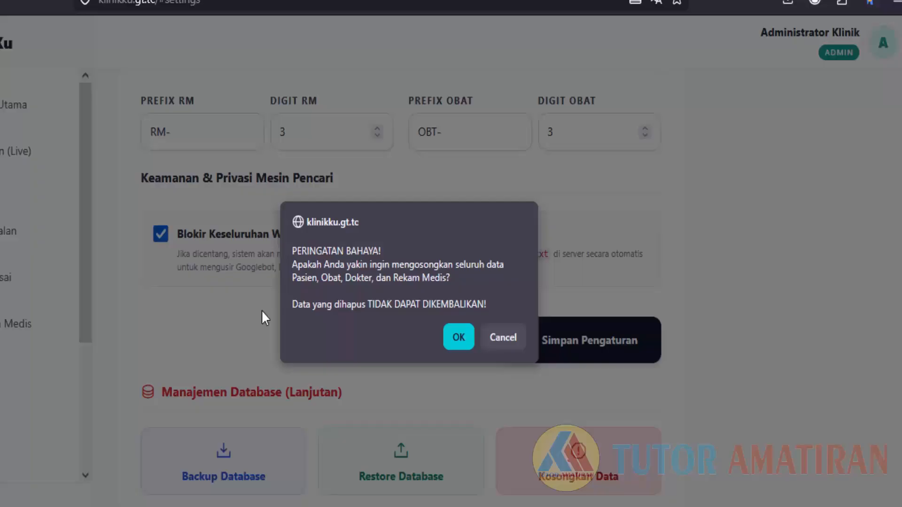
{"action": "left_click", "coordinate": [458, 337]}
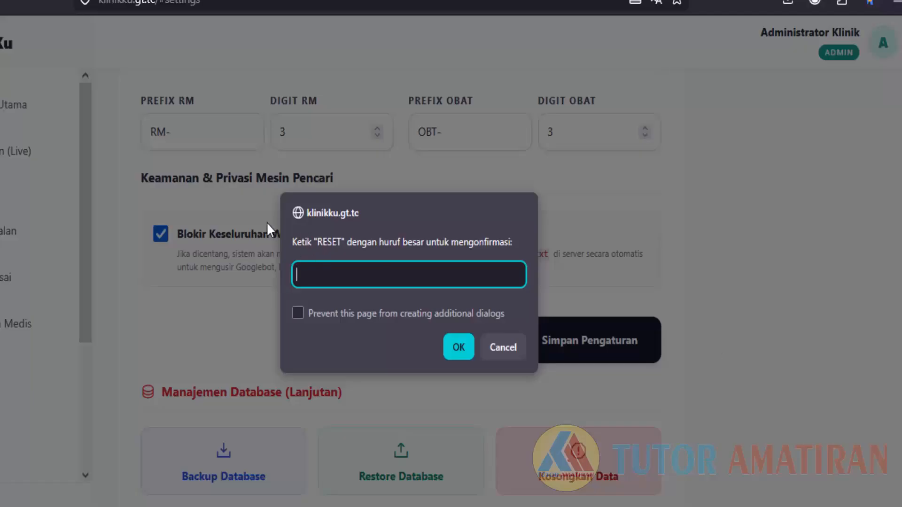
Copy RESET from the prompt into the confirmation field and confirm the wipe.
{"action": "left_click_drag", "start_coordinate": [317, 243], "coordinate": [343, 245]}
{"action": "key", "text": "ctrl+c"}
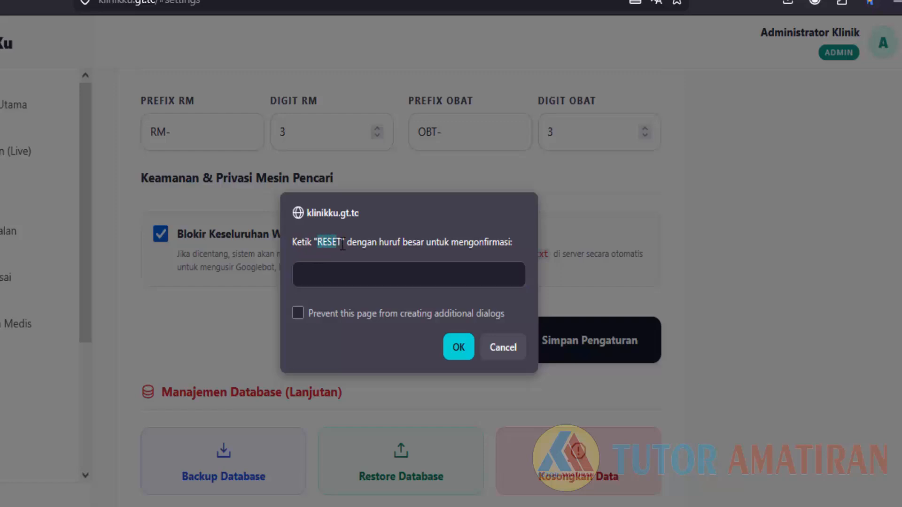
{"action": "right_click", "coordinate": [338, 246]}
{"action": "left_click", "coordinate": [368, 261]}
{"action": "left_click", "coordinate": [328, 272]}
{"action": "right_click", "coordinate": [328, 274]}
{"action": "left_click", "coordinate": [351, 427]}
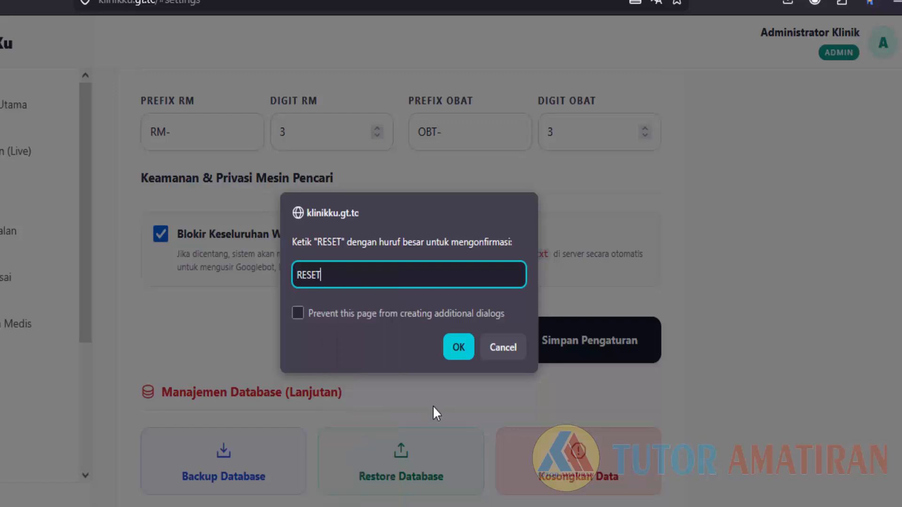
{"action": "left_click", "coordinate": [455, 351]}
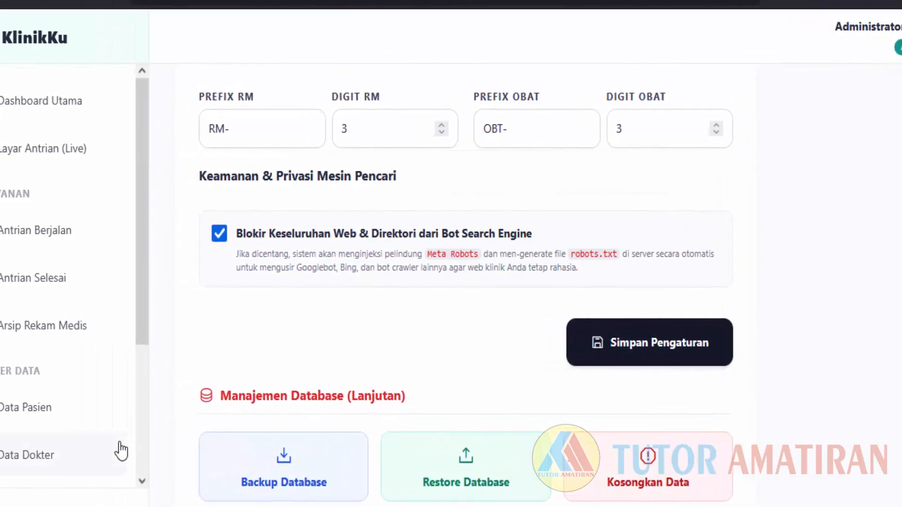
{"action": "scroll", "coordinate": [122, 452], "scroll_direction": "down", "scroll_amount": 4}
{"action": "scroll", "coordinate": [126, 358], "scroll_direction": "up", "scroll_amount": 5}
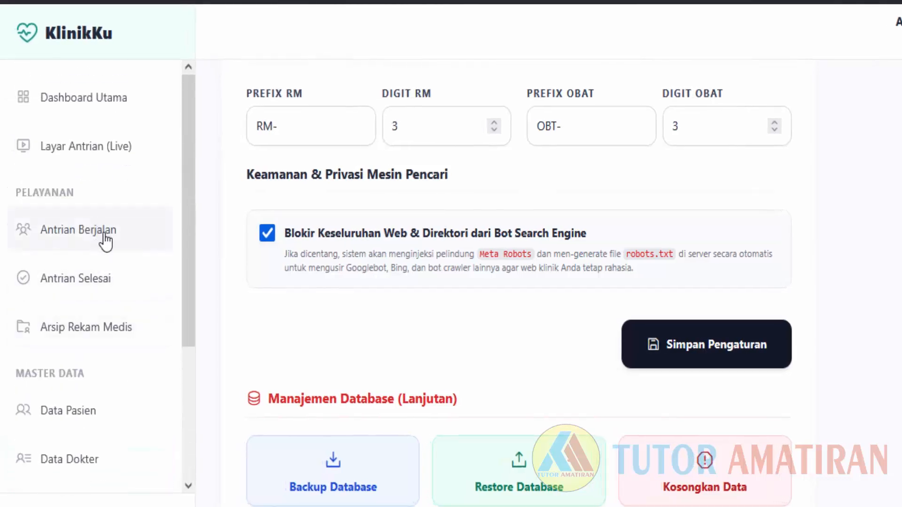
{"action": "left_click", "coordinate": [105, 235]}
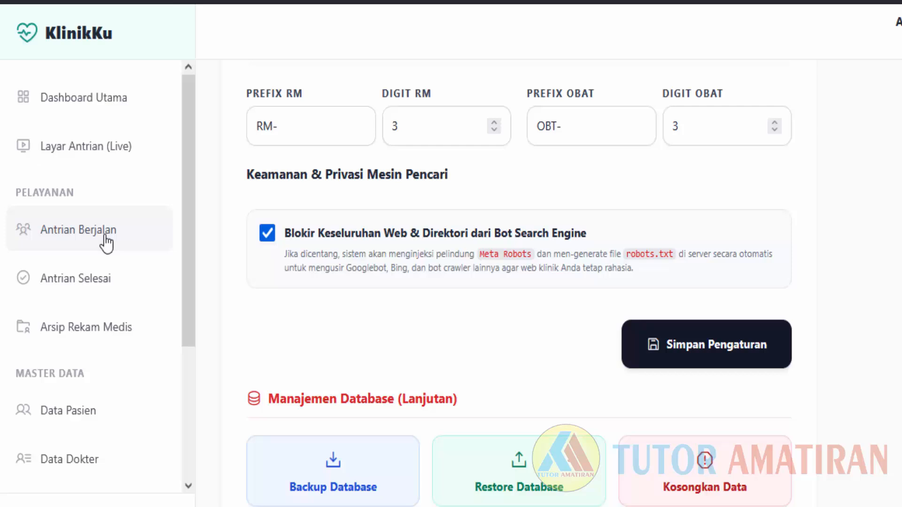
{"action": "left_click", "coordinate": [110, 288]}
{"action": "left_click", "coordinate": [110, 332]}
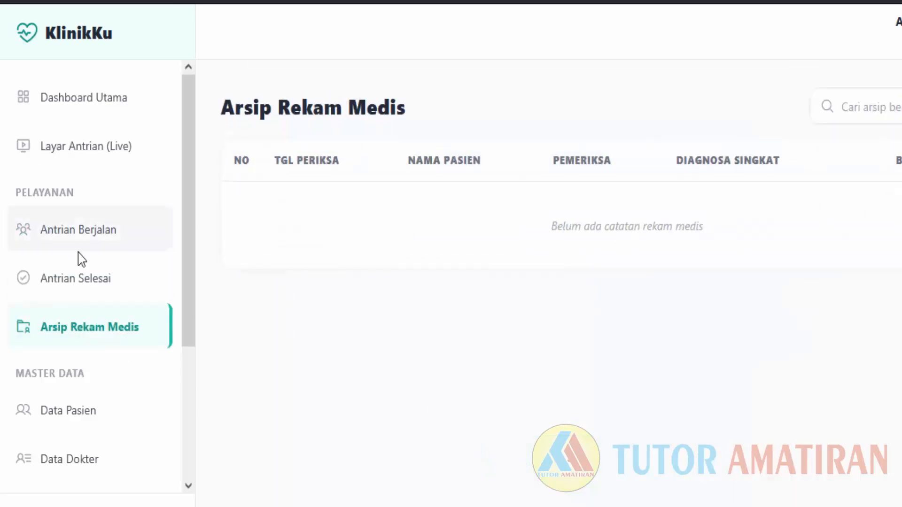
{"action": "scroll", "coordinate": [100, 332], "scroll_direction": "down", "scroll_amount": 2}
{"action": "left_click", "coordinate": [97, 175]}
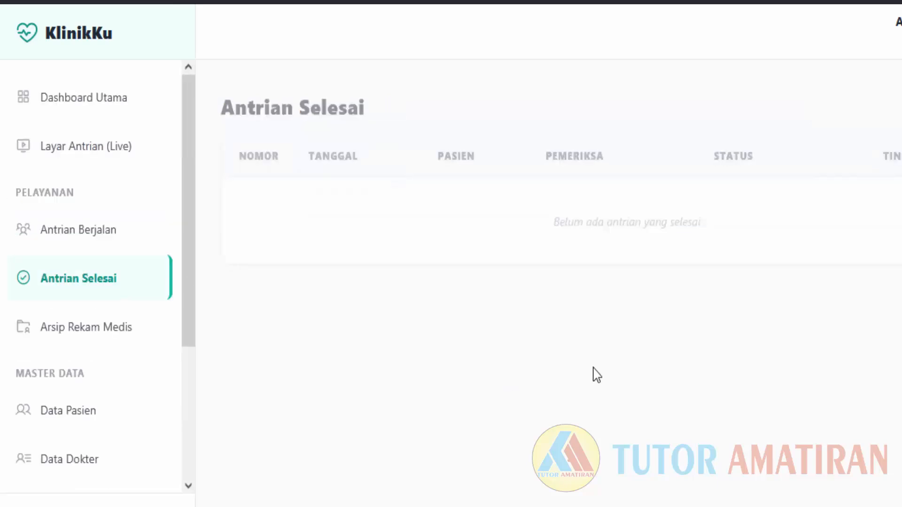
{"action": "left_click", "coordinate": [79, 414]}
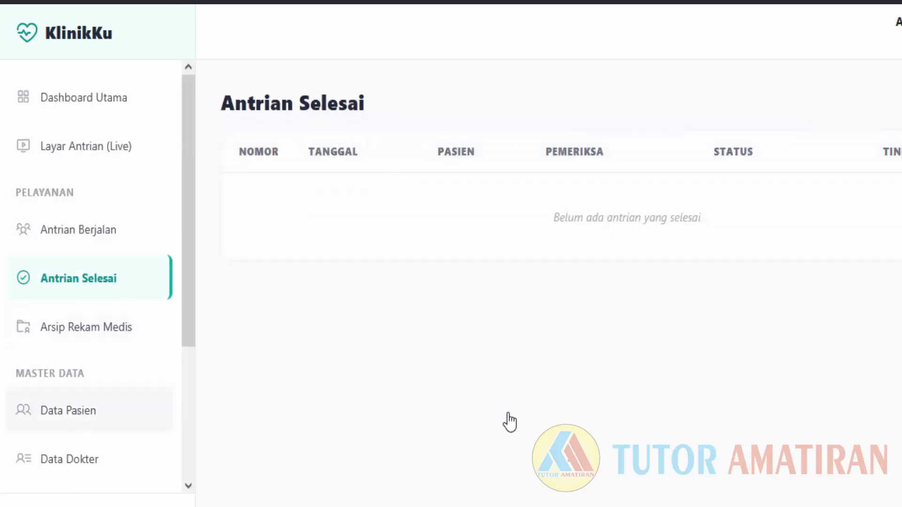
{"action": "left_click", "coordinate": [67, 453]}
{"action": "scroll", "coordinate": [131, 336], "scroll_direction": "down", "scroll_amount": 3}
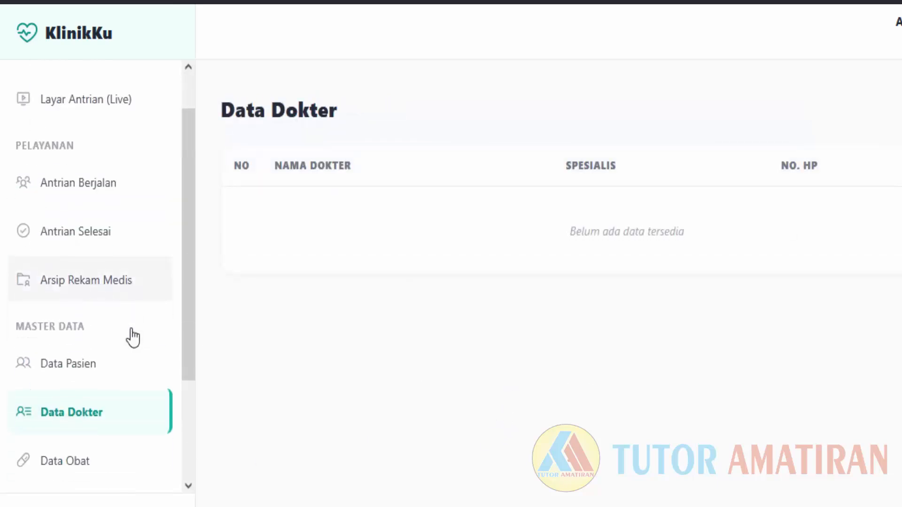
{"action": "left_click", "coordinate": [77, 342]}
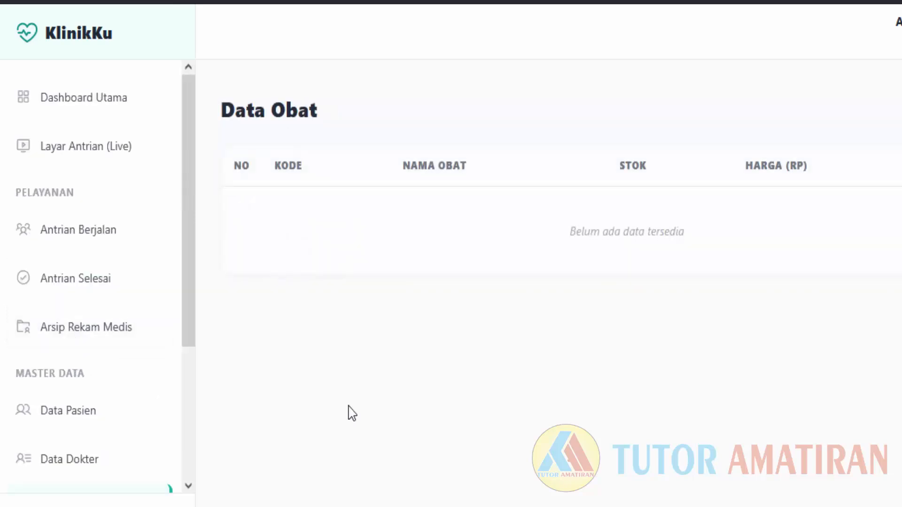
{"action": "scroll", "coordinate": [59, 372], "scroll_direction": "down", "scroll_amount": 3}
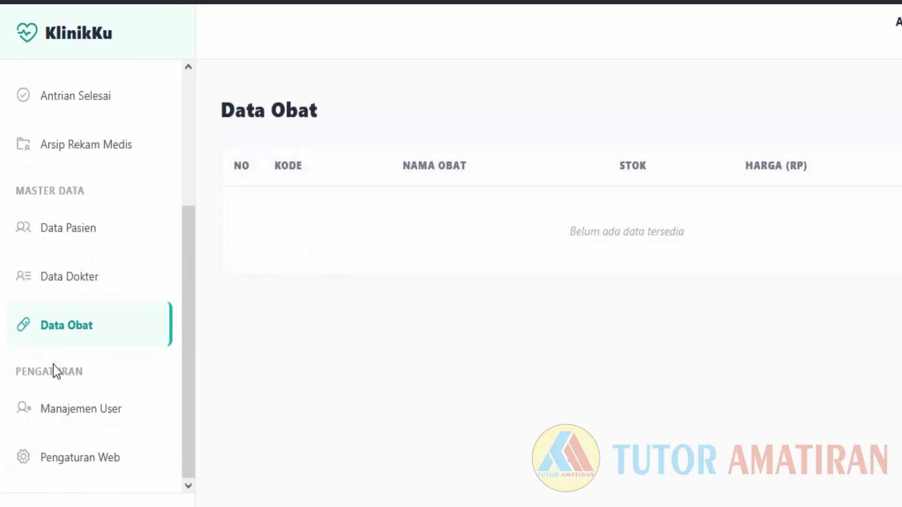
{"action": "left_click", "coordinate": [76, 420]}
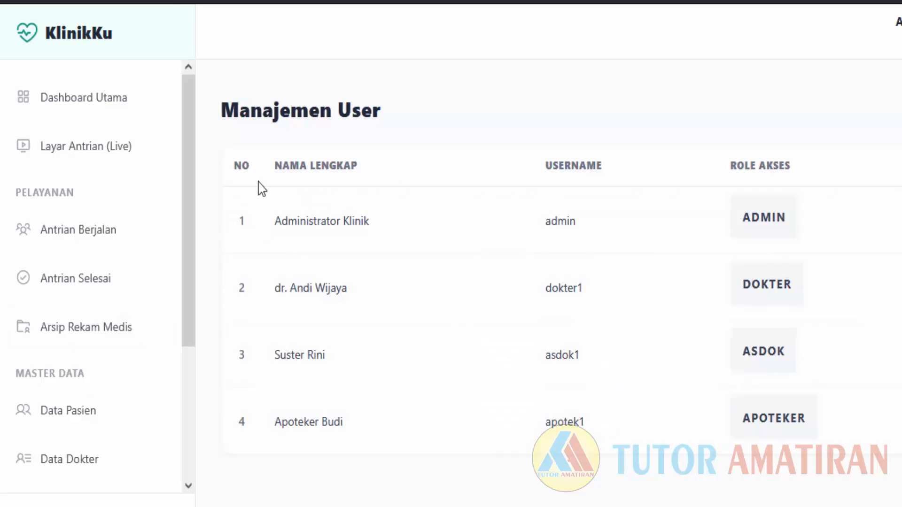
{"action": "scroll", "coordinate": [160, 263], "scroll_direction": "down", "scroll_amount": 4}
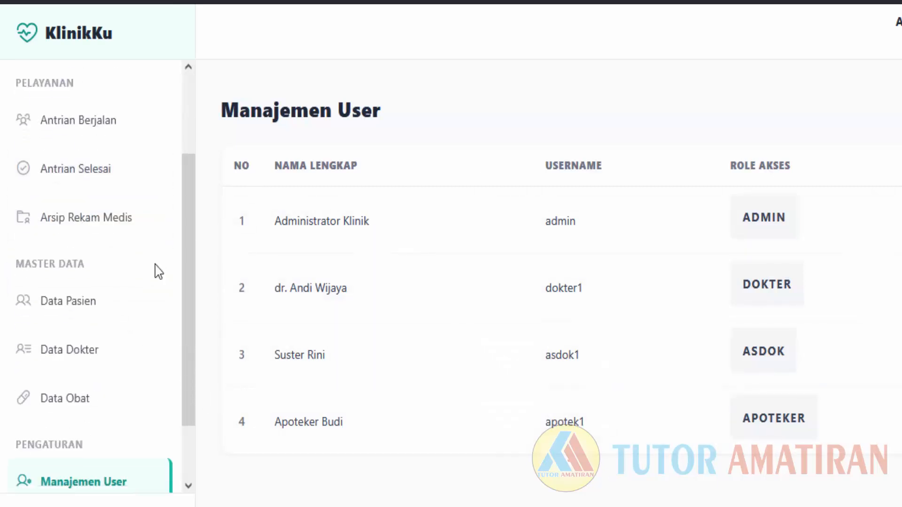
From Pengaturan Web, restore the database using Downloads/backup_klinik_2026-04-23(1).json.
{"action": "left_click", "coordinate": [108, 460]}
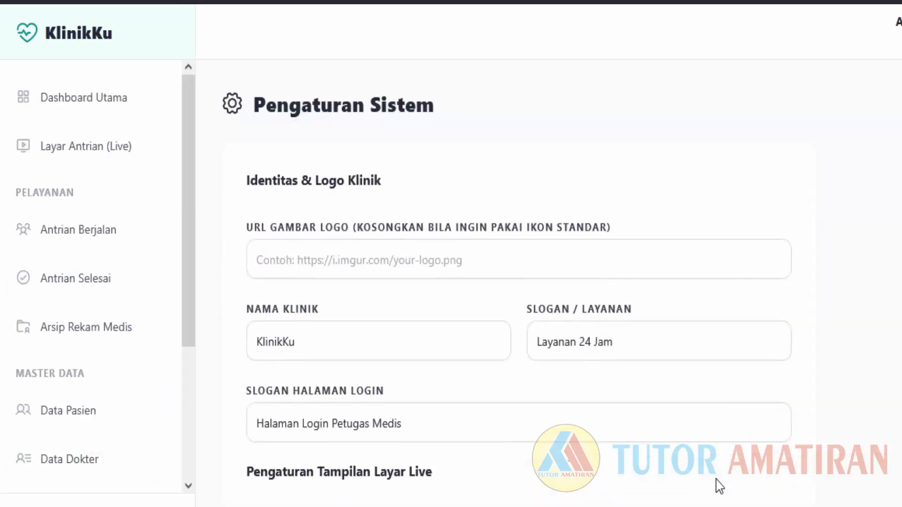
{"action": "scroll", "coordinate": [717, 486], "scroll_direction": "down", "scroll_amount": 12}
{"action": "scroll", "coordinate": [718, 486], "scroll_direction": "up", "scroll_amount": 2}
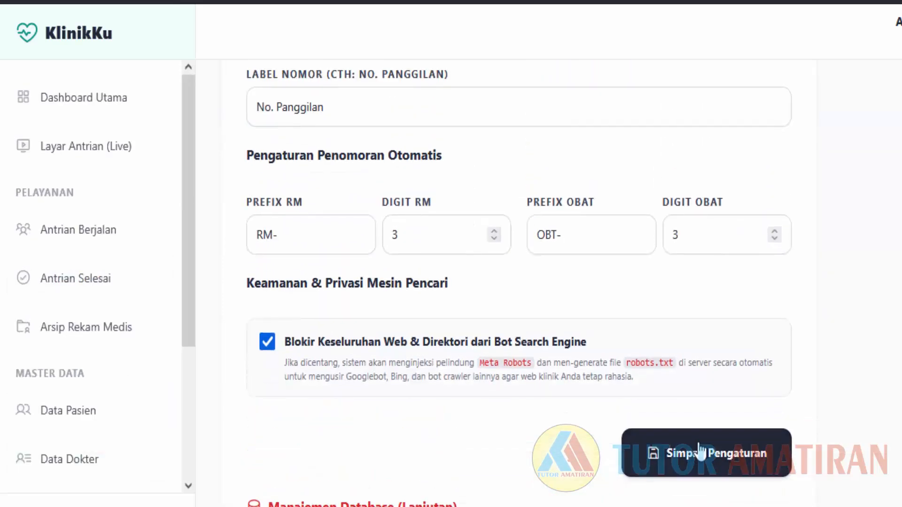
{"action": "scroll", "coordinate": [847, 445], "scroll_direction": "down", "scroll_amount": 2}
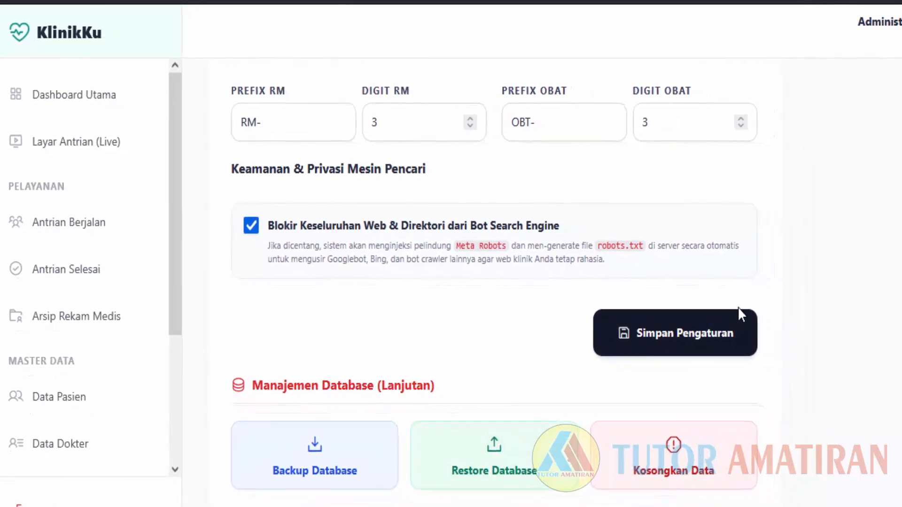
{"action": "key", "text": "ctrl+o"}
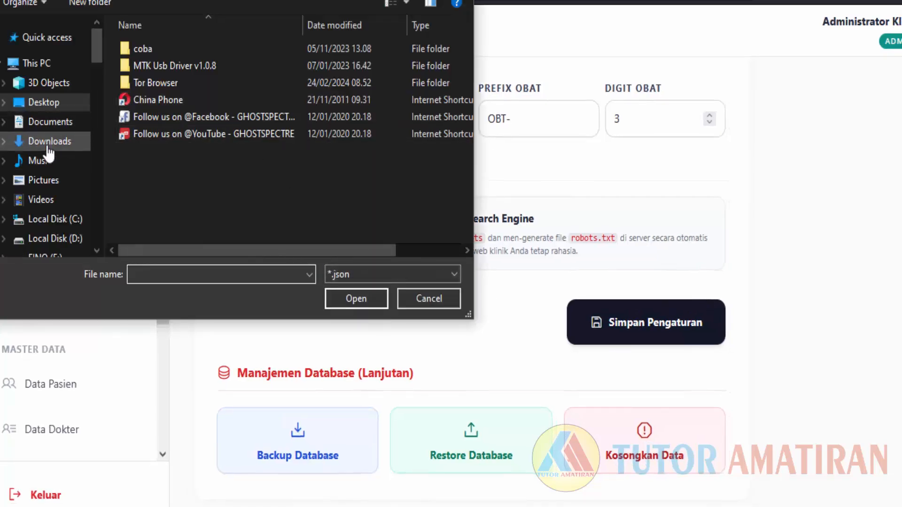
{"action": "left_click", "coordinate": [48, 143]}
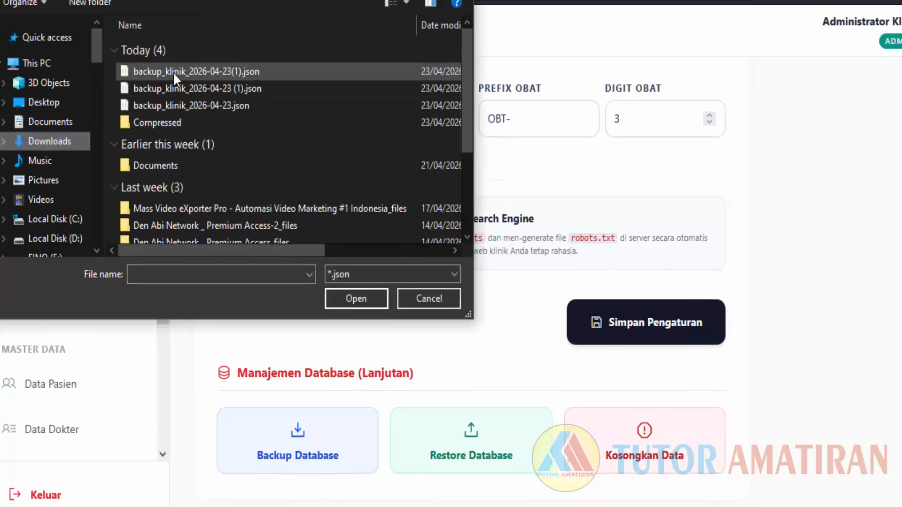
{"action": "left_click", "coordinate": [173, 72]}
{"action": "left_click", "coordinate": [371, 293]}
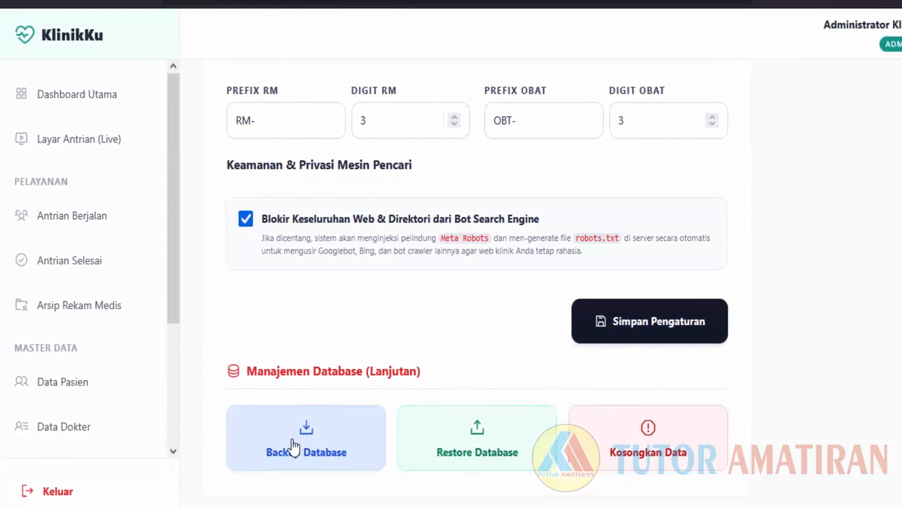
{"action": "scroll", "coordinate": [166, 334], "scroll_direction": "down", "scroll_amount": 4}
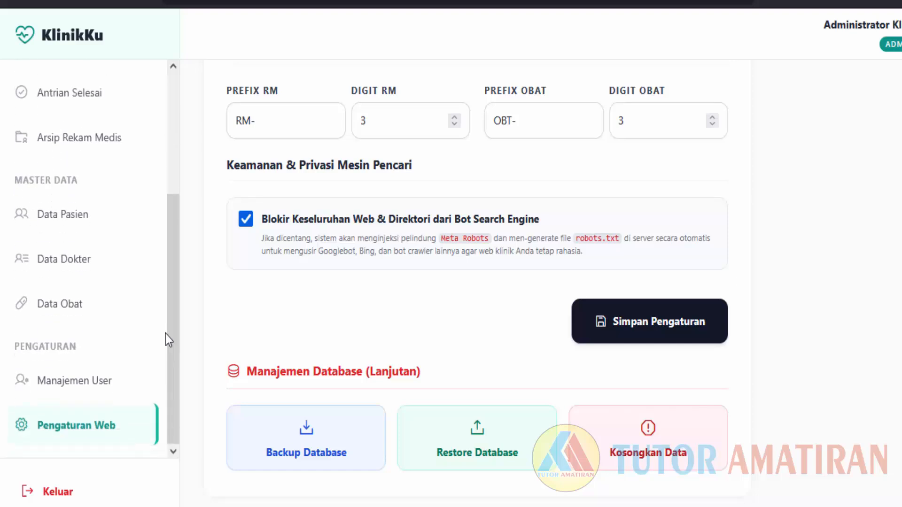
Look over the Data Pasien and Data Dokter lists, then open the Data Obat medicine list.
{"action": "scroll", "coordinate": [142, 333], "scroll_direction": "up", "scroll_amount": 2}
{"action": "left_click", "coordinate": [95, 334]}
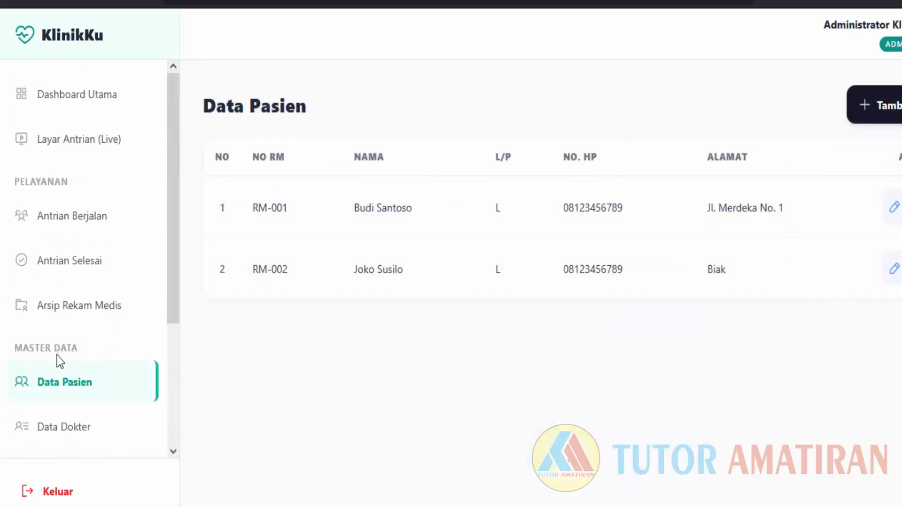
{"action": "scroll", "coordinate": [57, 356], "scroll_direction": "down", "scroll_amount": 3}
{"action": "left_click", "coordinate": [70, 273]}
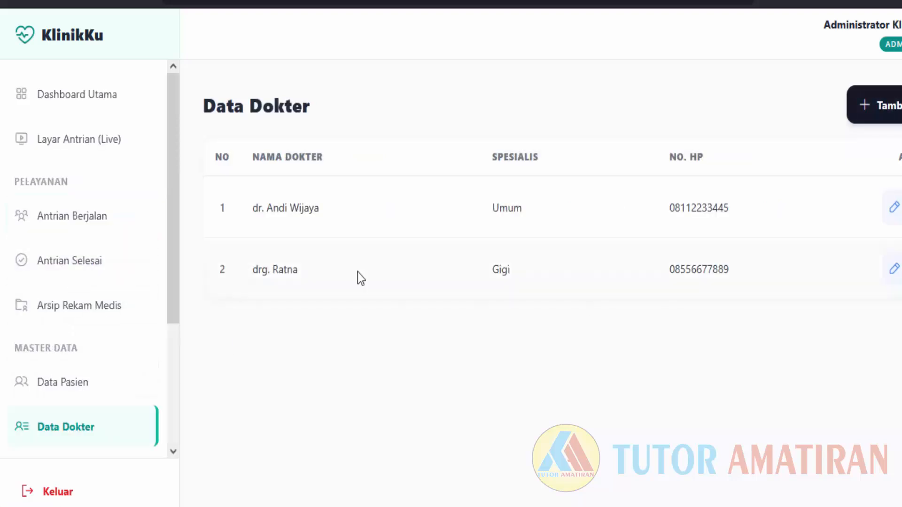
{"action": "scroll", "coordinate": [133, 386], "scroll_direction": "down", "scroll_amount": 4}
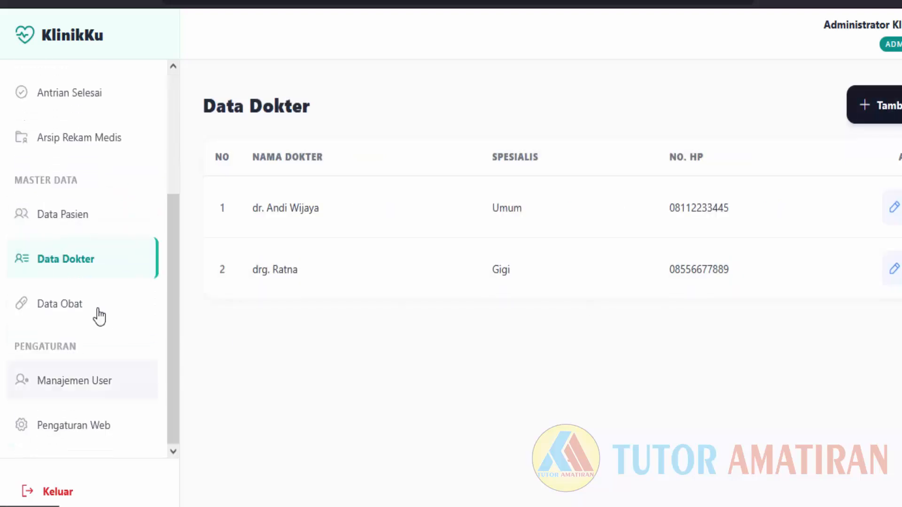
{"action": "left_click", "coordinate": [95, 309]}
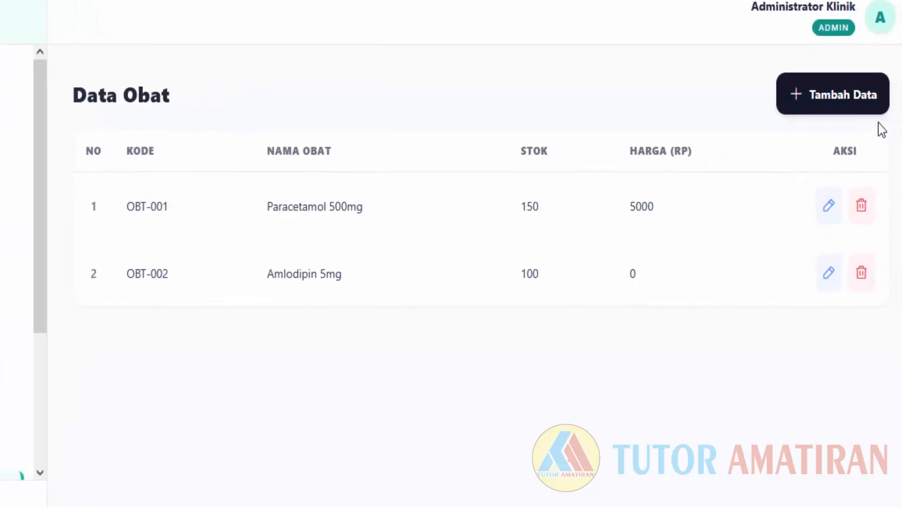
Start a new medicine entry with code OBT-003 and type the name Ampicillin.
{"action": "left_click", "coordinate": [846, 110]}
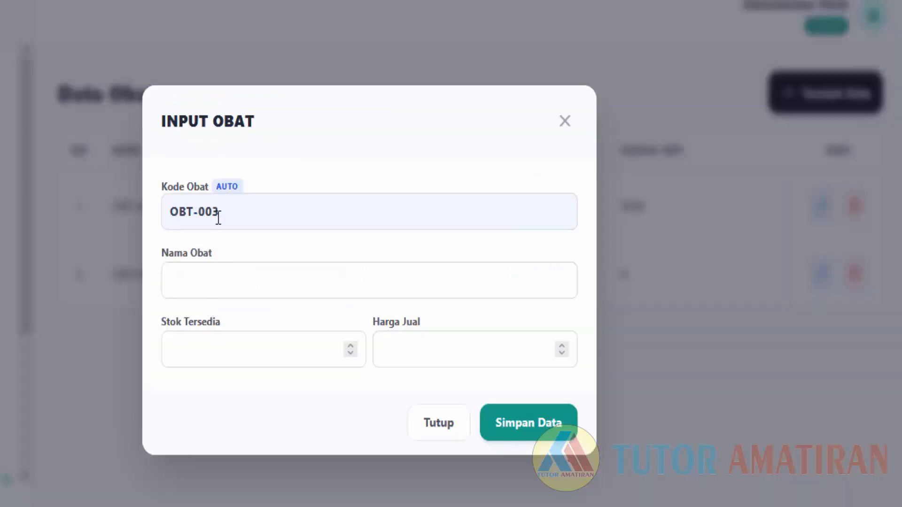
{"action": "left_click_drag", "start_coordinate": [219, 214], "coordinate": [164, 202]}
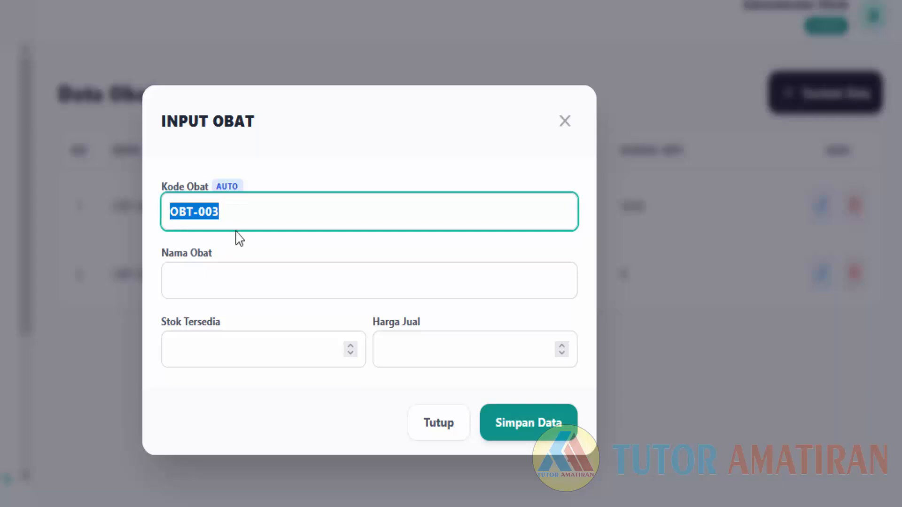
{"action": "left_click", "coordinate": [242, 212]}
{"action": "left_click_drag", "start_coordinate": [193, 213], "coordinate": [170, 212]}
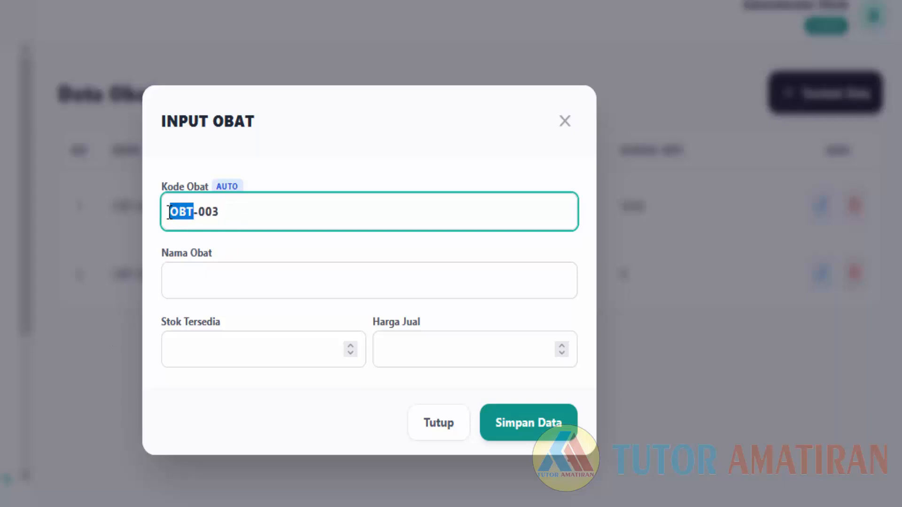
{"action": "left_click", "coordinate": [303, 281]}
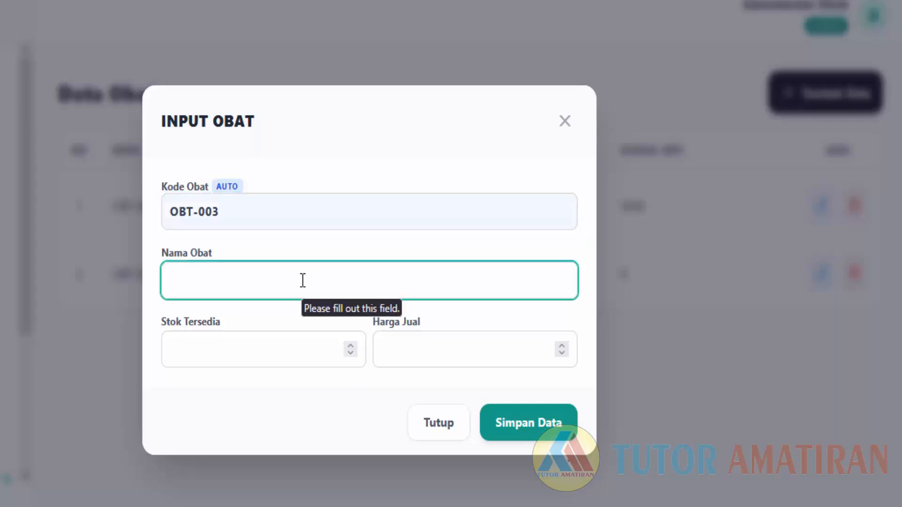
{"action": "type", "text": "Amlo"}
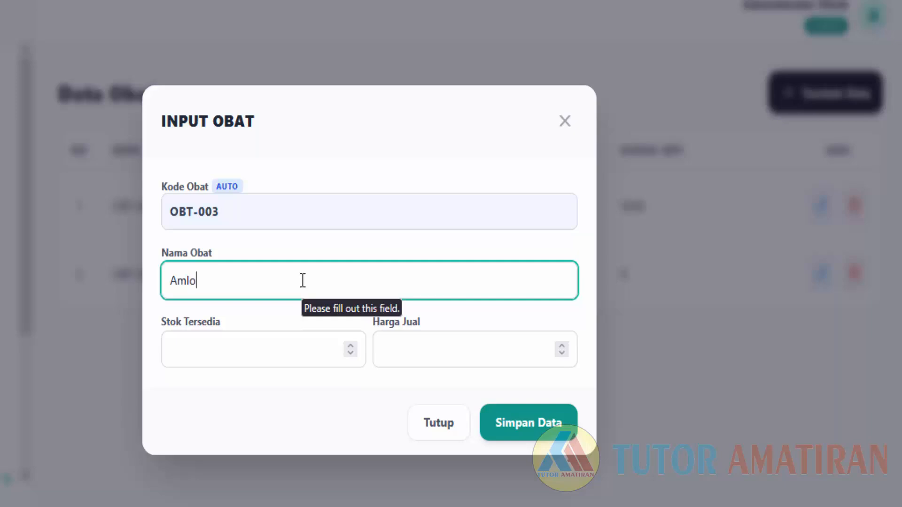
{"action": "key", "text": "BackSpace"}
{"action": "key", "text": "BackSpace"}
{"action": "key", "text": "BackSpace"}
{"action": "key", "text": "BackSpace"}
{"action": "type", "text": "Ampicillin"}
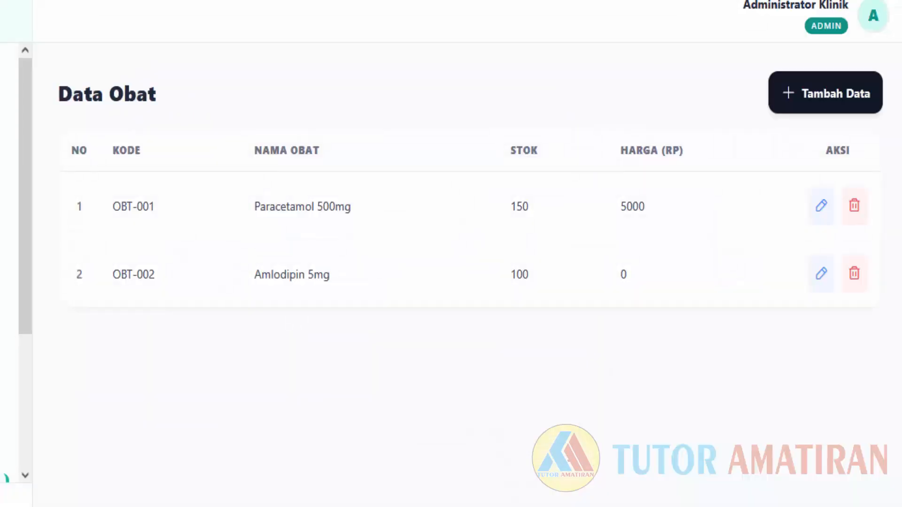
Enter Ampicillin 500mg with stock 0 and selling price 0, save, and close the Edit Obat dialog.
{"action": "left_click", "coordinate": [801, 91]}
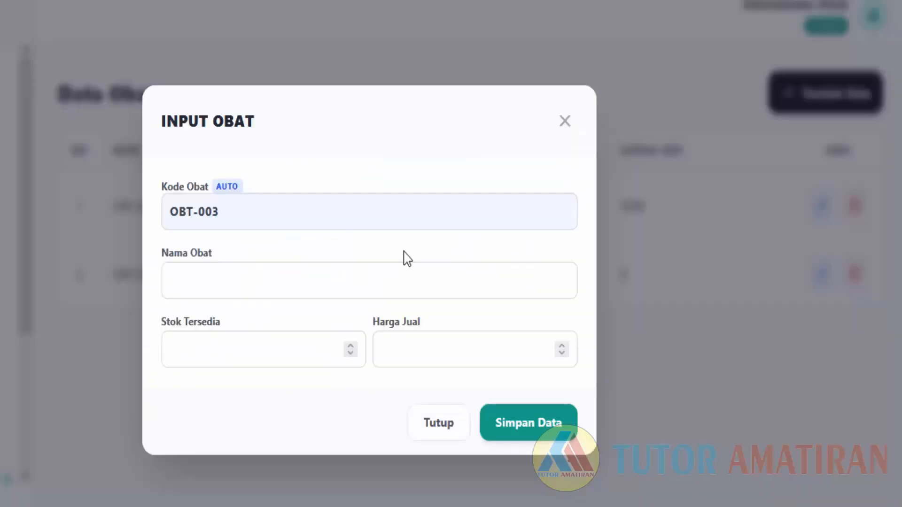
{"action": "left_click", "coordinate": [248, 278]}
{"action": "type", "text": "A"}
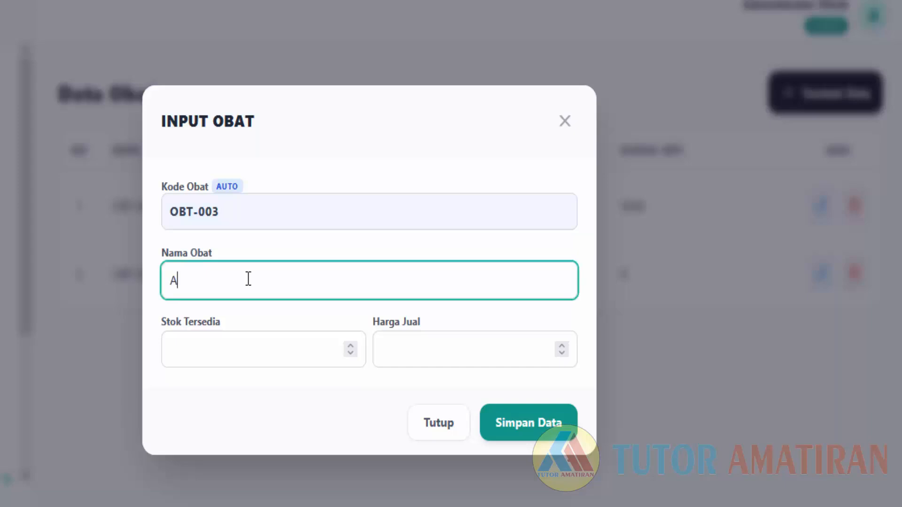
{"action": "type", "text": "mpicillin 500mg"}
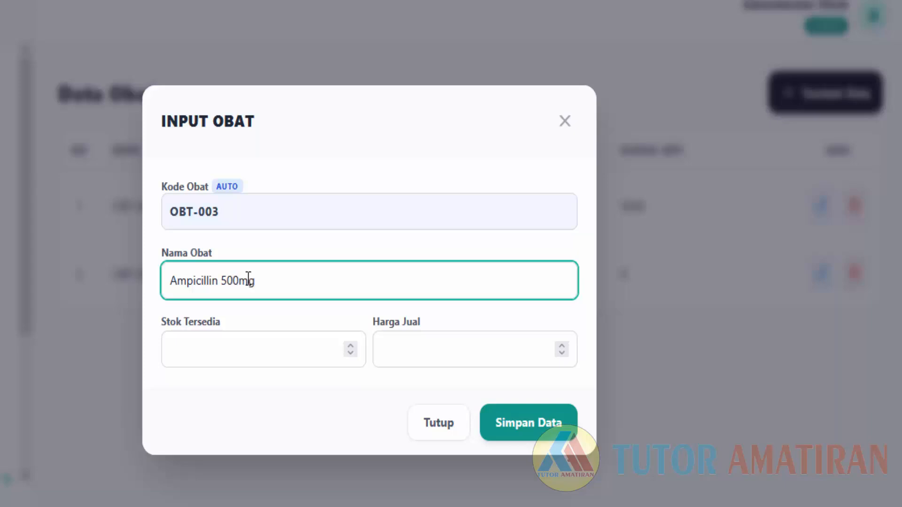
{"action": "left_click", "coordinate": [215, 357]}
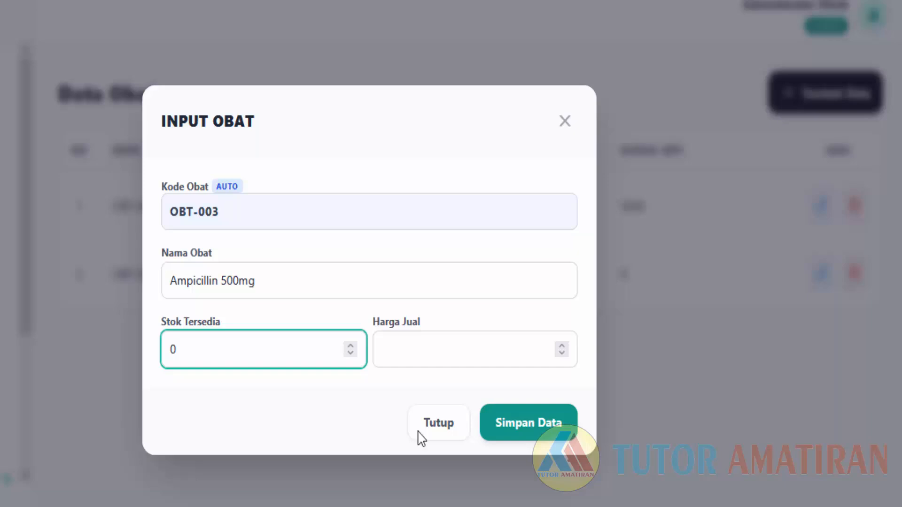
{"action": "left_click", "coordinate": [382, 353]}
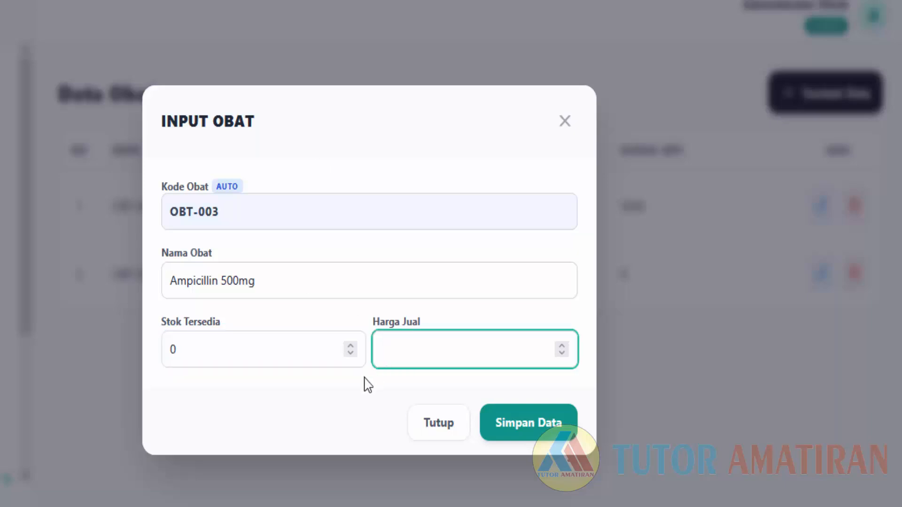
{"action": "type", "text": "0"}
{"action": "left_click", "coordinate": [530, 410]}
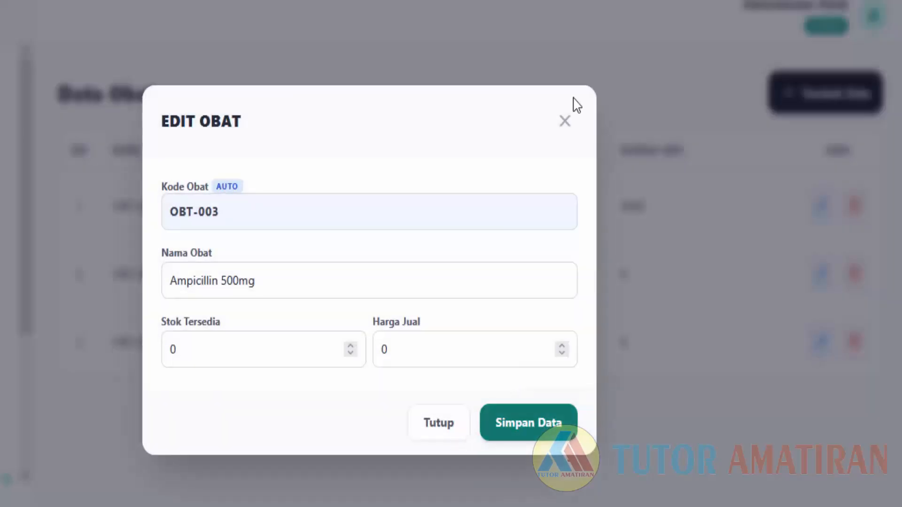
{"action": "left_click", "coordinate": [566, 120]}
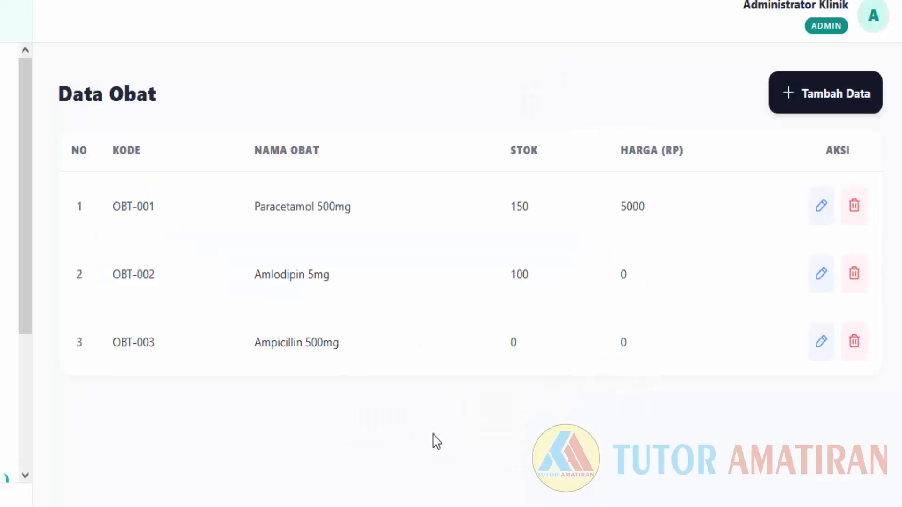
Sign in to KlinikKu with the saved assistant (ASDOK) login.
{"action": "scroll", "coordinate": [2, 350], "scroll_direction": "down", "scroll_amount": 5}
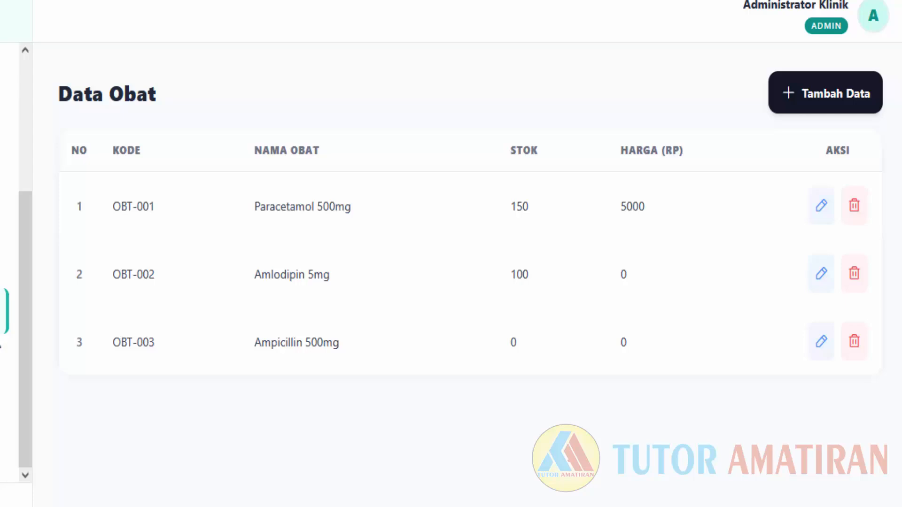
{"action": "scroll", "coordinate": [1, 348], "scroll_direction": "up", "scroll_amount": 5}
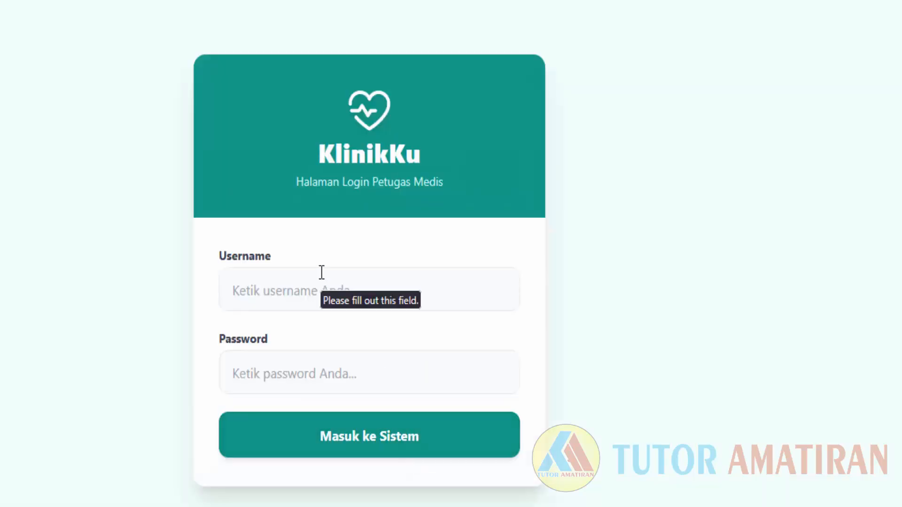
{"action": "left_click", "coordinate": [320, 275]}
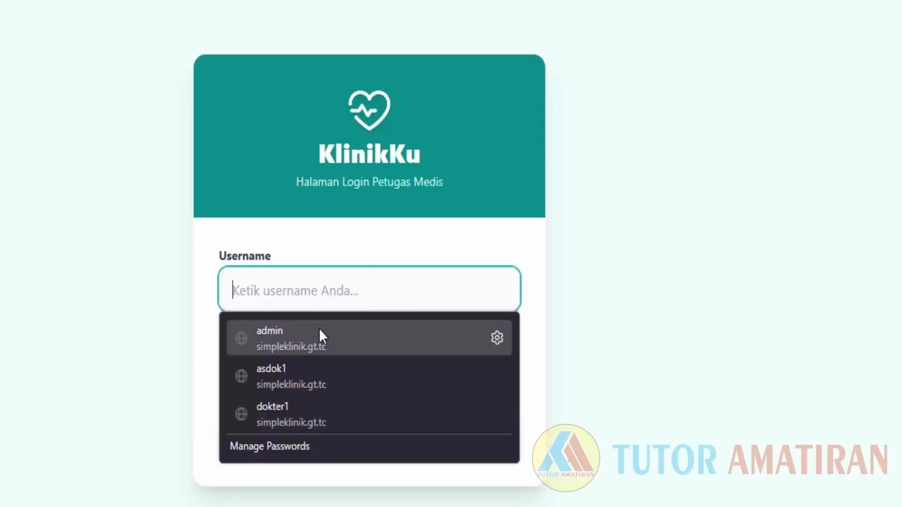
{"action": "left_click", "coordinate": [314, 382]}
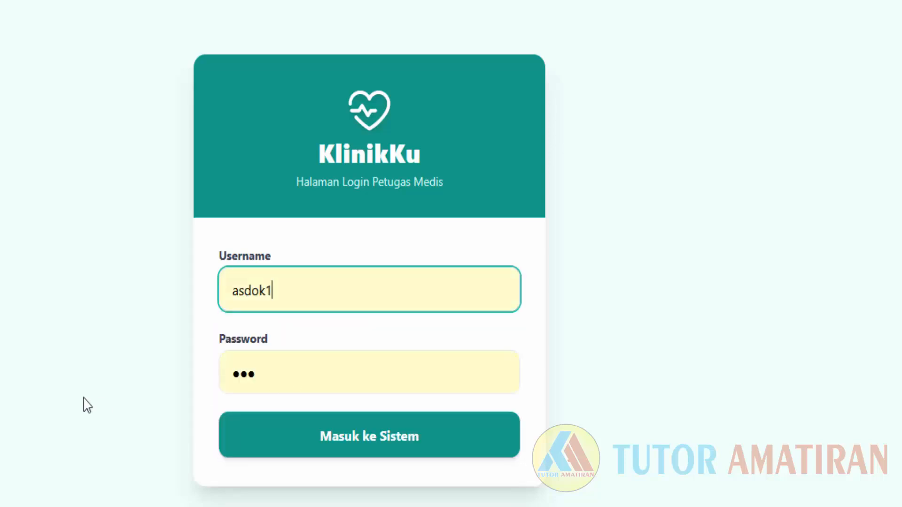
{"action": "left_click", "coordinate": [409, 444]}
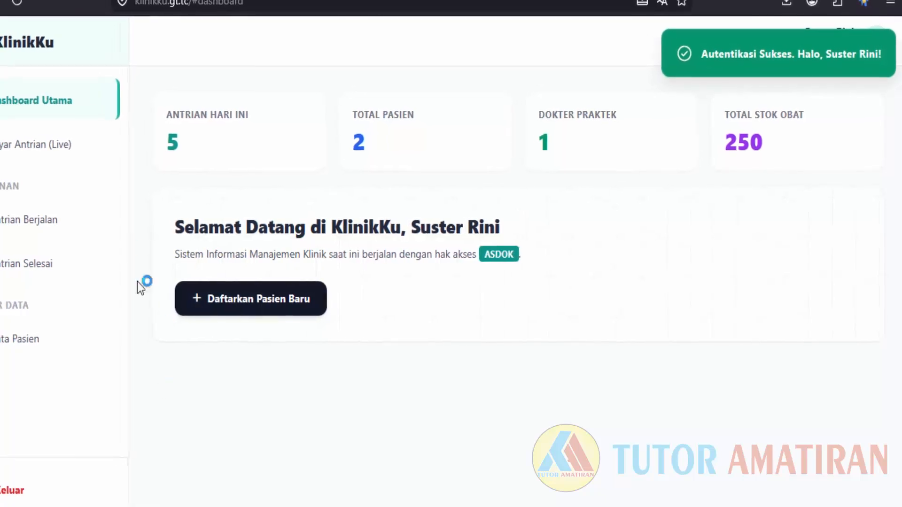
Check the empty Antrian Berjalan queue and its Daftar Antrian form unsaved, then sign out.
{"action": "left_click", "coordinate": [32, 220]}
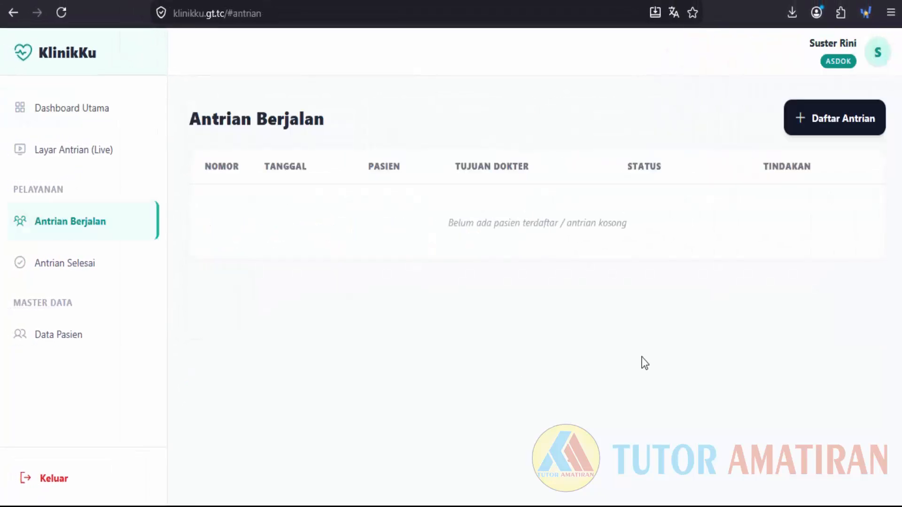
{"action": "left_click", "coordinate": [852, 123]}
{"action": "left_click", "coordinate": [503, 455]}
{"action": "left_click", "coordinate": [56, 478]}
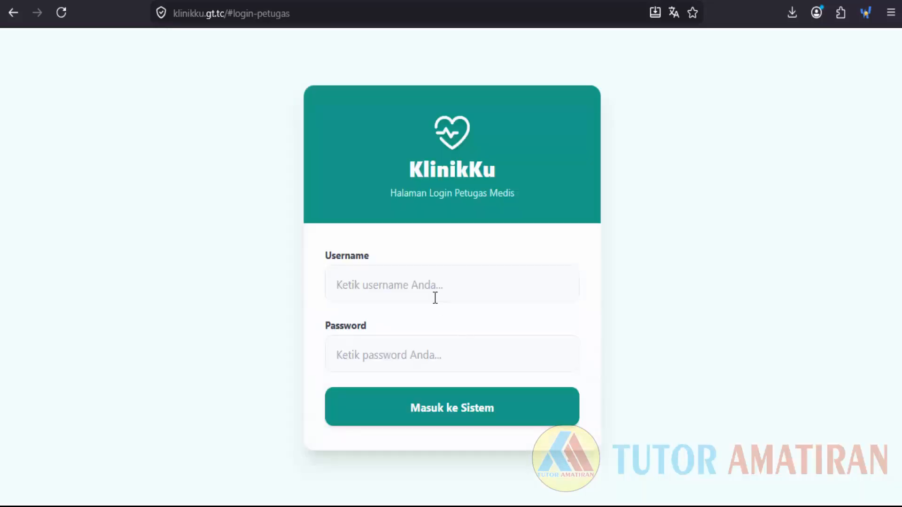
Sign in with the saved doctor login and view the empty Antrian Berjalan page.
{"action": "left_click", "coordinate": [436, 291]}
{"action": "left_click", "coordinate": [406, 387]}
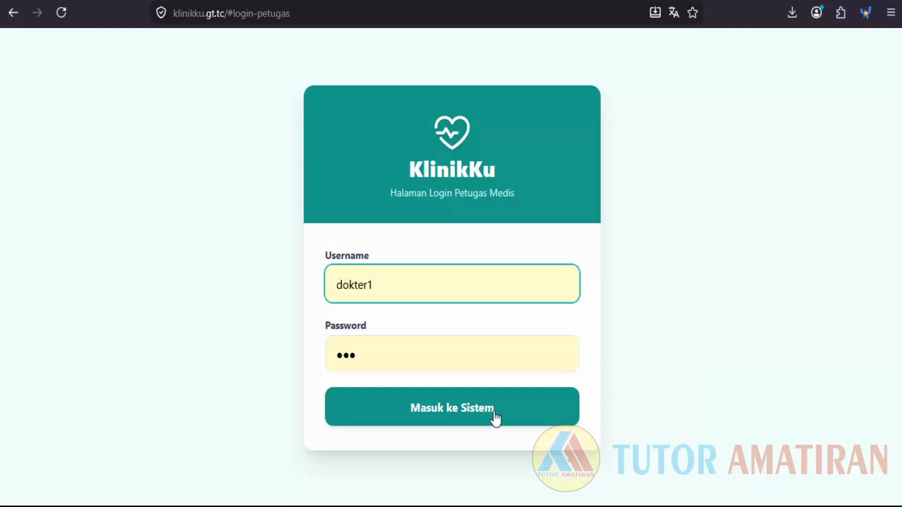
{"action": "left_click", "coordinate": [443, 399]}
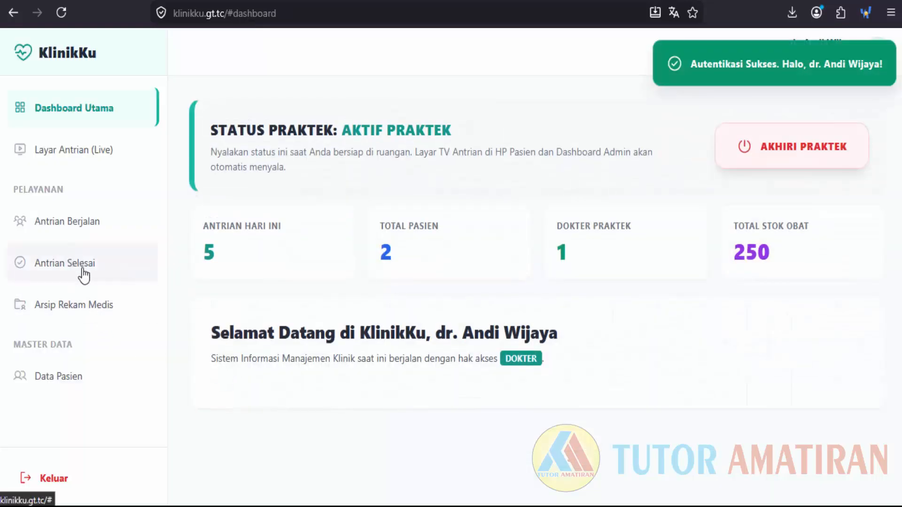
{"action": "left_click", "coordinate": [84, 235]}
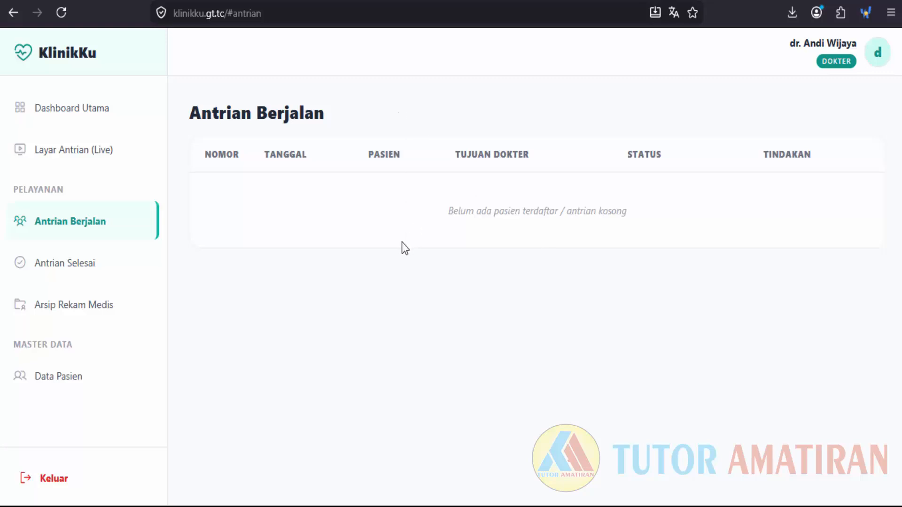
Switch from the doctor account to the saved assistant login and open Antrian Berjalan.
{"action": "left_click", "coordinate": [61, 484]}
{"action": "left_click", "coordinate": [446, 284]}
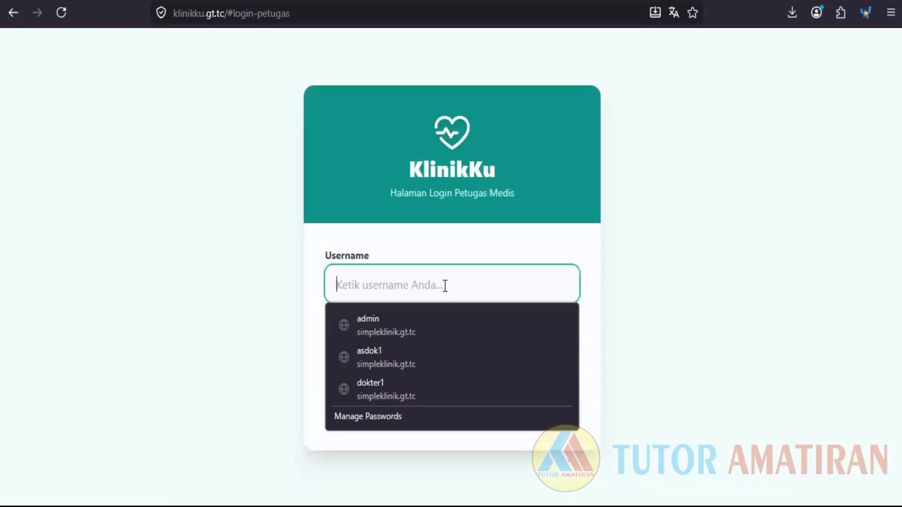
{"action": "left_click", "coordinate": [398, 367]}
{"action": "left_click", "coordinate": [409, 414]}
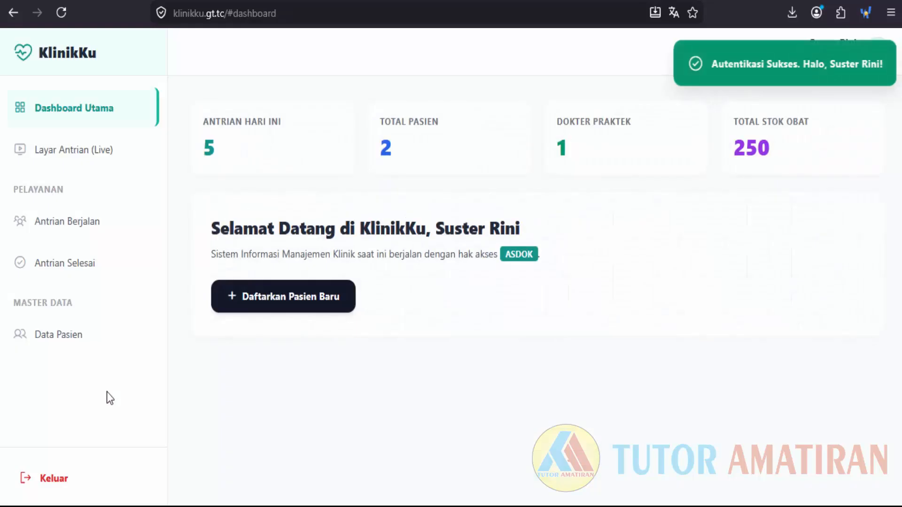
{"action": "left_click", "coordinate": [40, 234]}
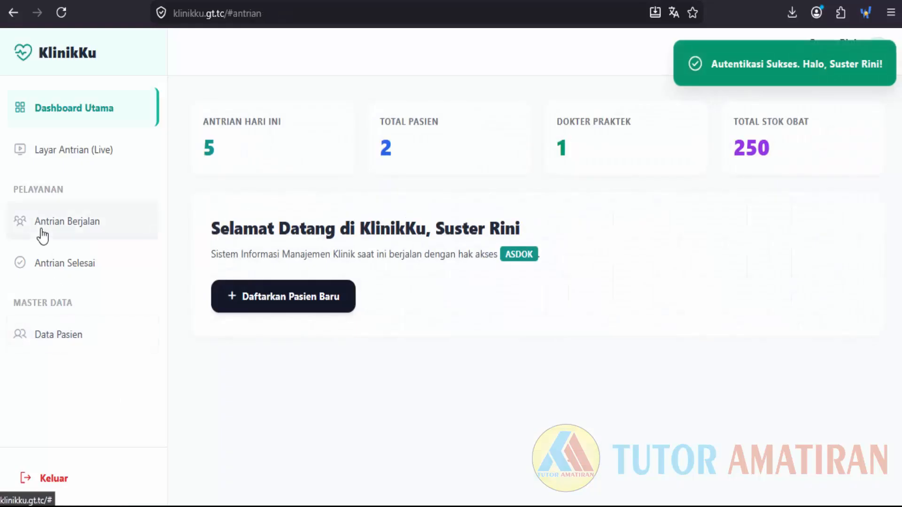
{"action": "left_click", "coordinate": [835, 122]}
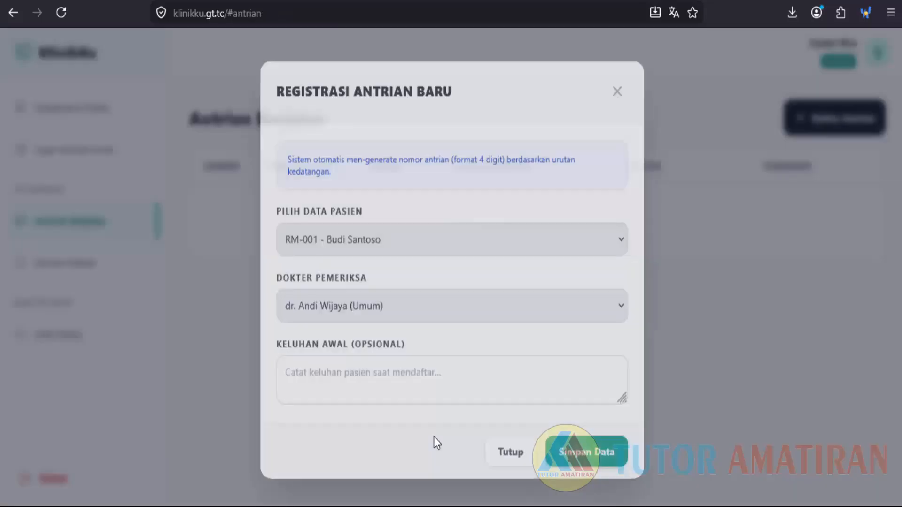
{"action": "left_click", "coordinate": [385, 241]}
{"action": "left_click", "coordinate": [384, 241]}
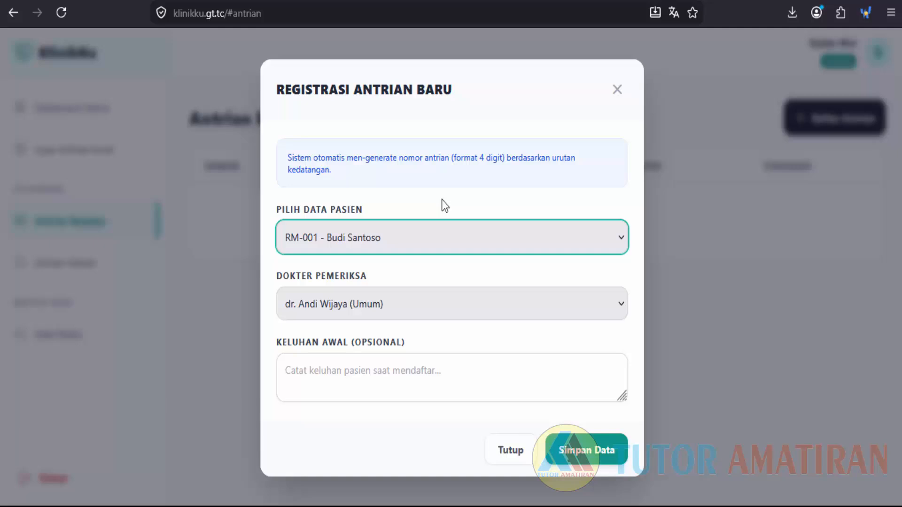
{"action": "left_click", "coordinate": [395, 237]}
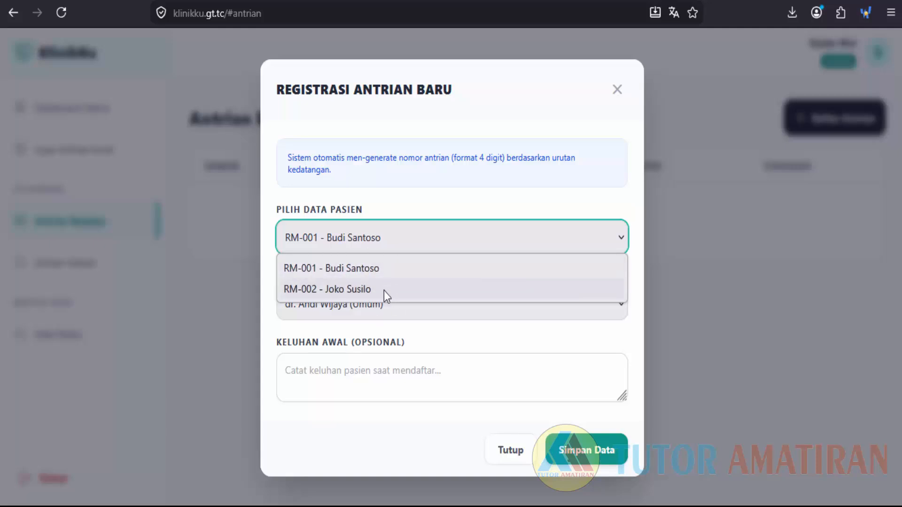
{"action": "left_click", "coordinate": [413, 271]}
{"action": "left_click", "coordinate": [415, 244]}
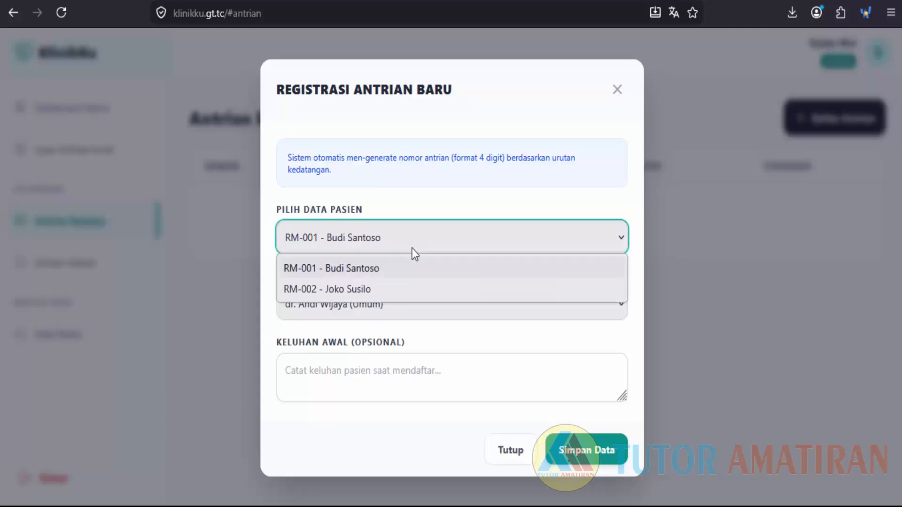
{"action": "left_click", "coordinate": [357, 289]}
{"action": "left_click", "coordinate": [403, 317]}
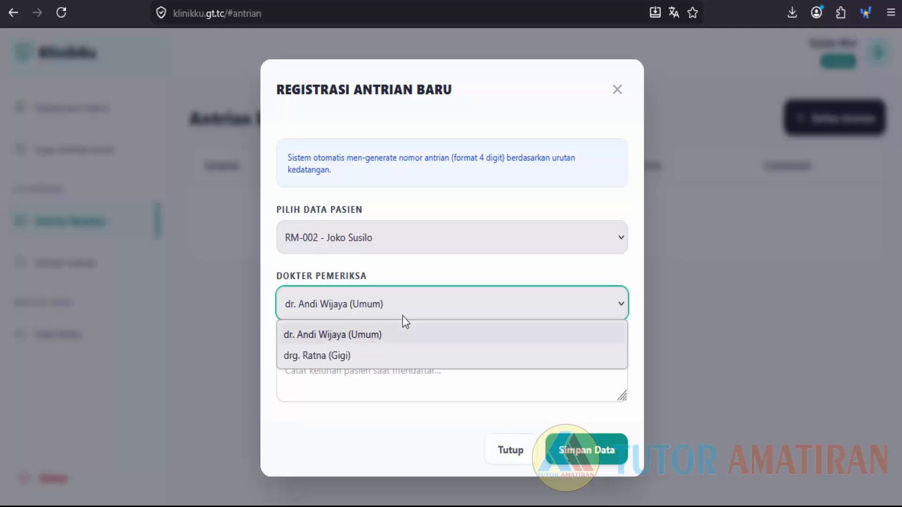
{"action": "left_click", "coordinate": [353, 336]}
Enter the complaint 'Kepala pusing' and 'tensi 150/90' on a new line, then save the entry.
{"action": "left_click", "coordinate": [404, 386]}
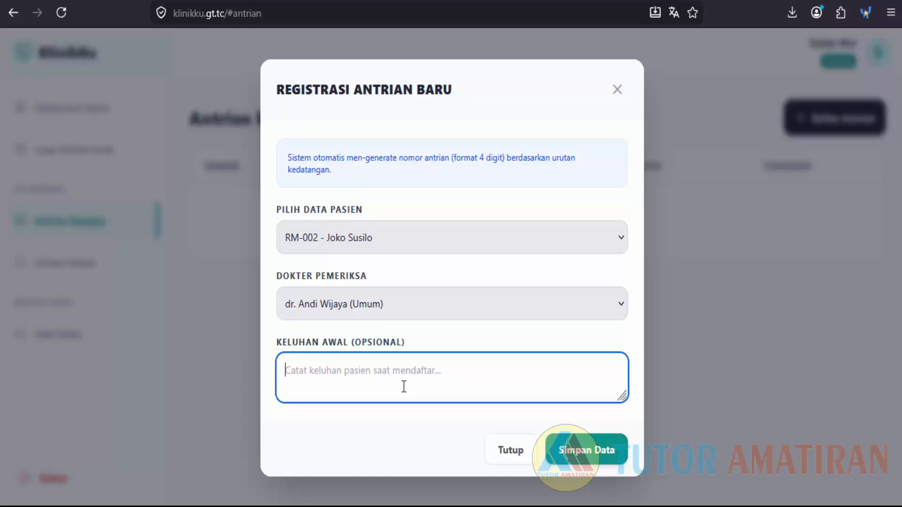
{"action": "type", "text": "Ke"}
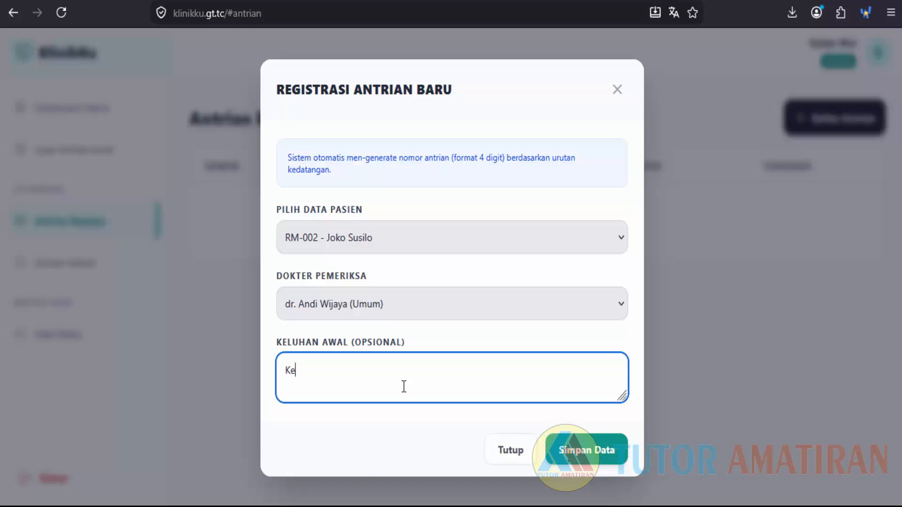
{"action": "type", "text": "pala pusing"}
{"action": "key", "text": "Return"}
{"action": "key", "text": "Return"}
{"action": "type", "text": "te"}
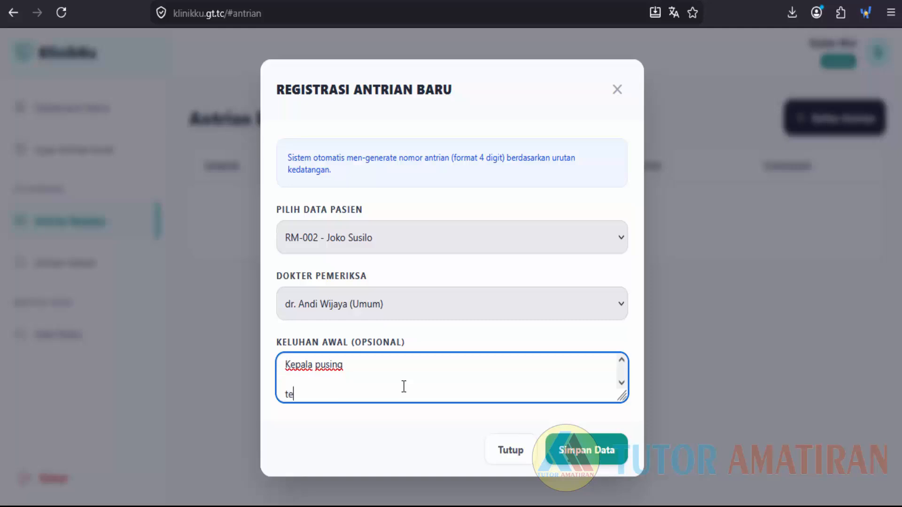
{"action": "type", "text": "nsio"}
{"action": "key", "text": "BackSpace"}
{"action": "key", "text": "BackSpace"}
{"action": "type", "text": "i 150/90"}
{"action": "left_click", "coordinate": [594, 451]}
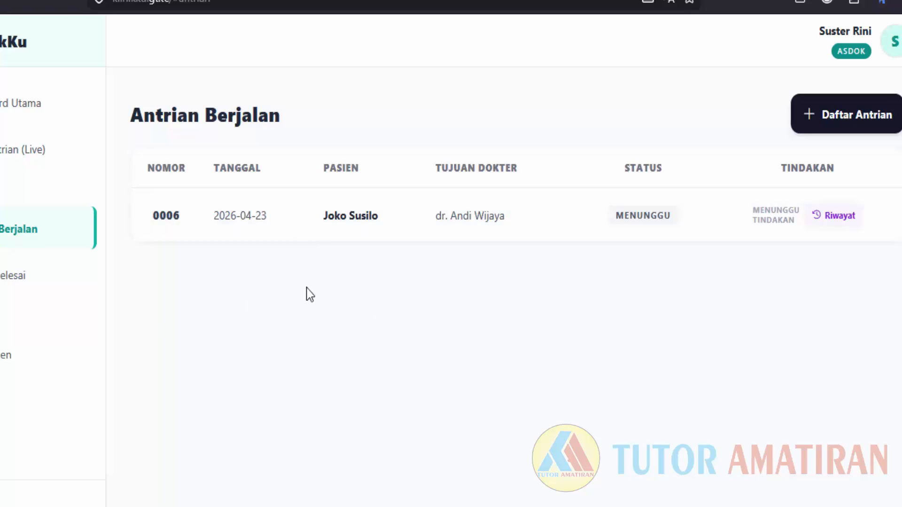
{"action": "left_click", "coordinate": [74, 166]}
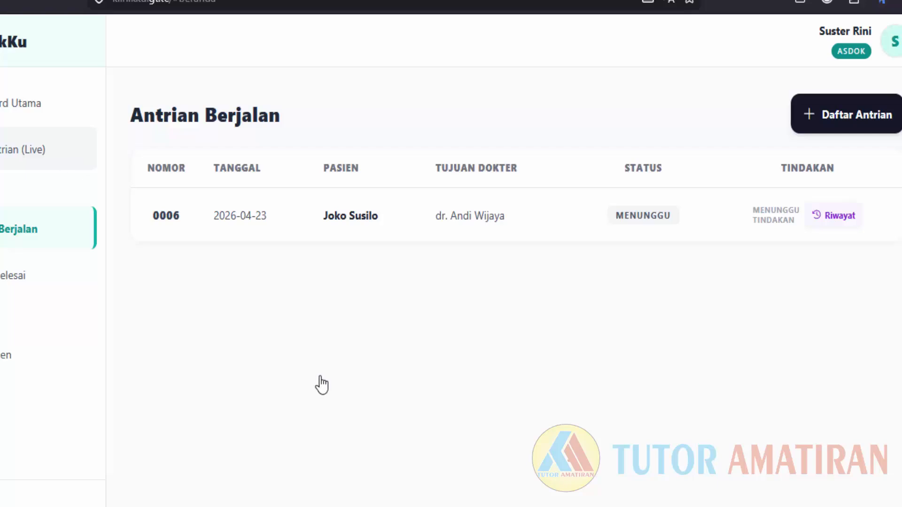
{"action": "scroll", "coordinate": [344, 356], "scroll_direction": "down", "scroll_amount": 3}
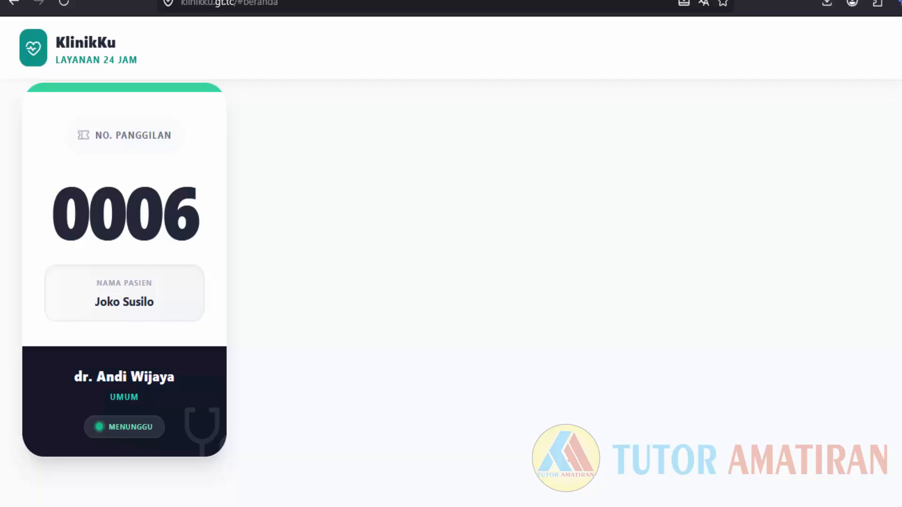
{"action": "key", "text": "alt+Left"}
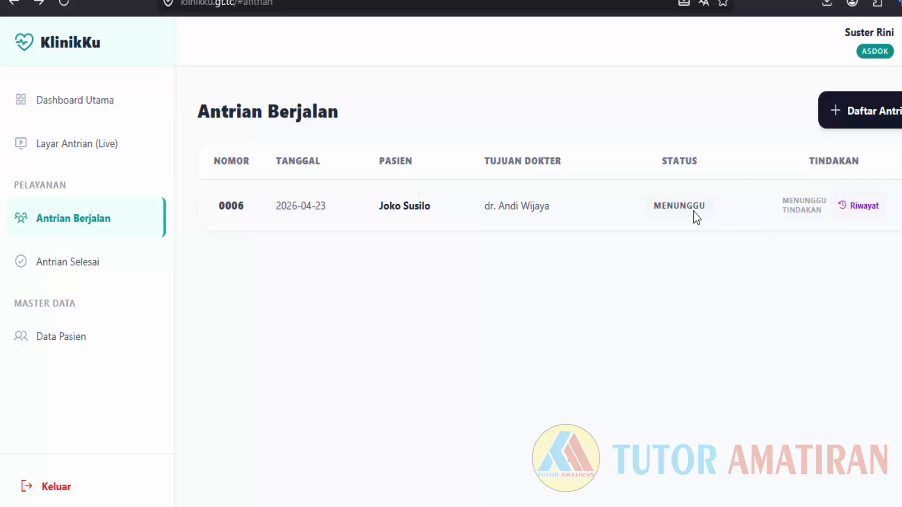
{"action": "key", "text": "alt+Right"}
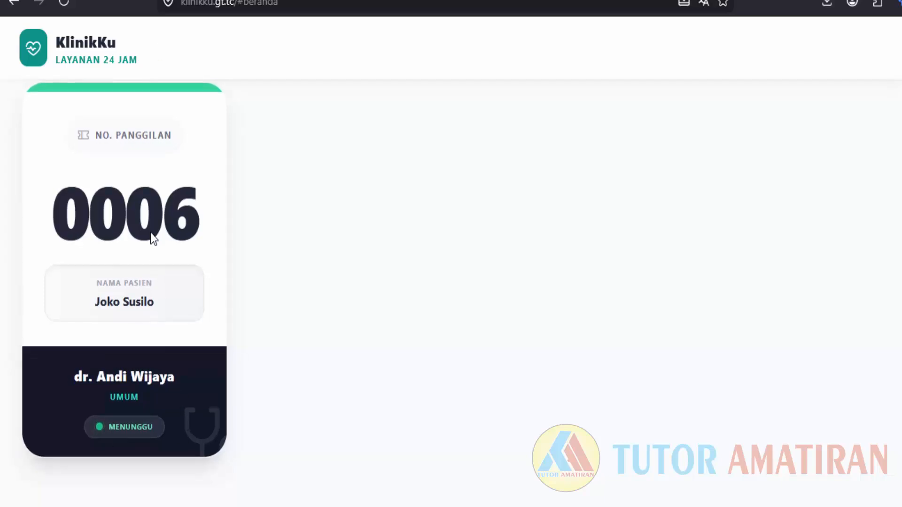
Log out of the nurse account and sign in with the saved dokter1 login.
{"action": "left_click", "coordinate": [3, 4]}
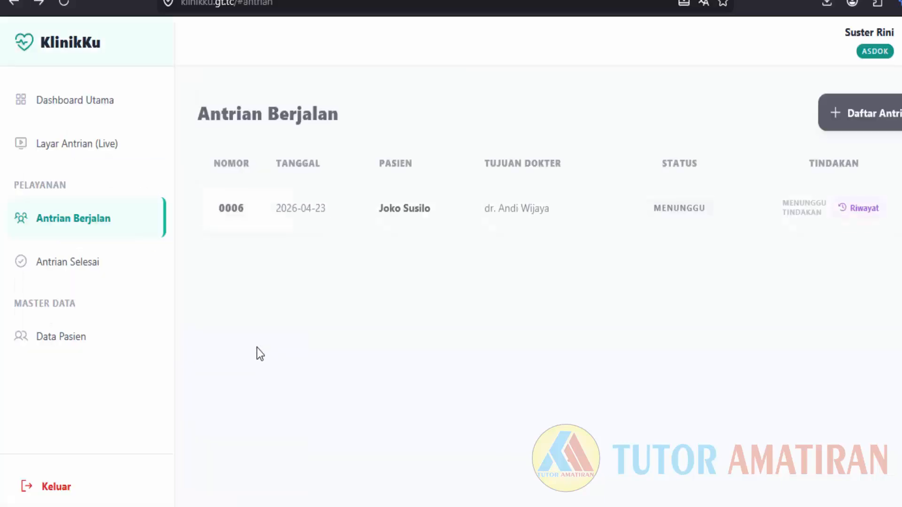
{"action": "left_click", "coordinate": [78, 488]}
{"action": "left_click", "coordinate": [506, 283]}
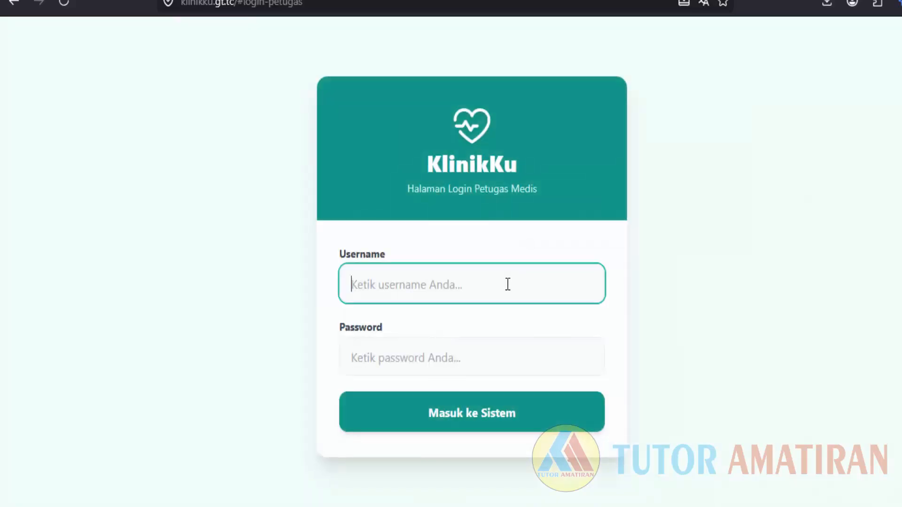
{"action": "left_click", "coordinate": [438, 385]}
{"action": "left_click", "coordinate": [499, 424]}
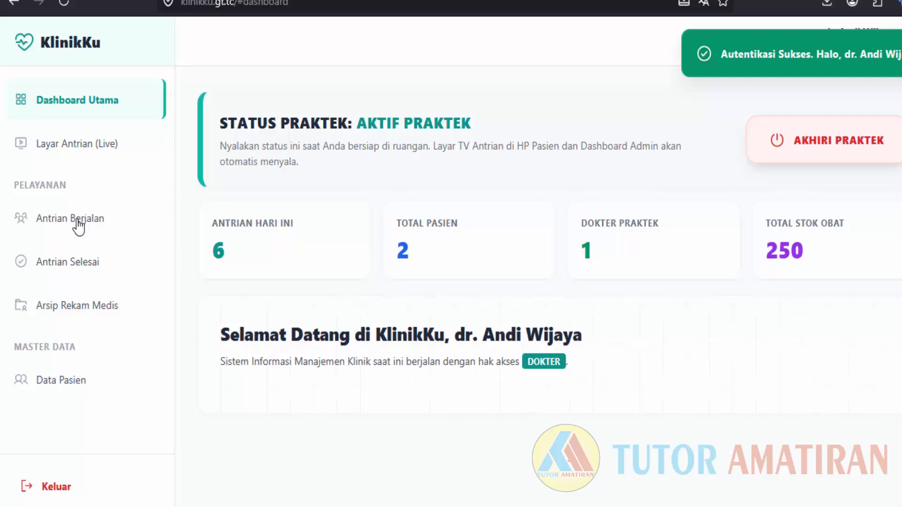
Call queue entry 0006 in for examination, check the live queue display, and go back.
{"action": "left_click", "coordinate": [72, 218]}
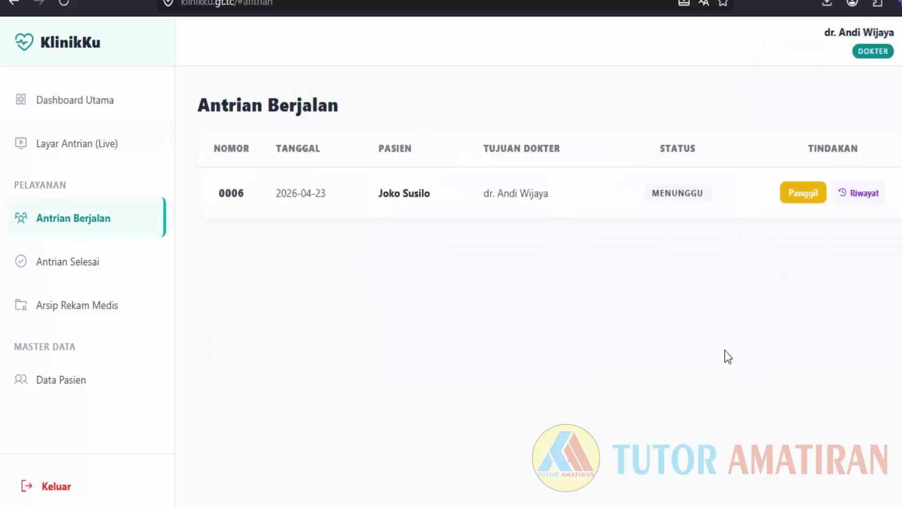
{"action": "left_click", "coordinate": [805, 194]}
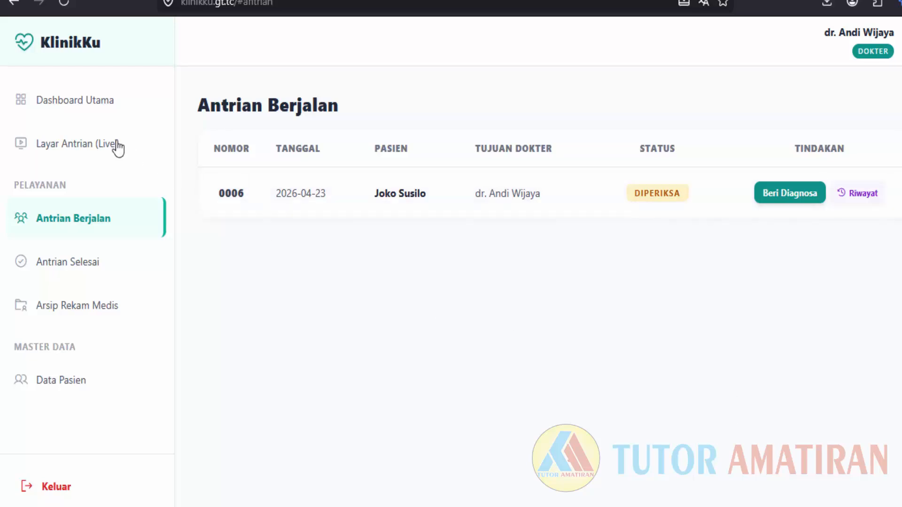
{"action": "left_click", "coordinate": [37, 146]}
{"action": "scroll", "coordinate": [394, 306], "scroll_direction": "down", "scroll_amount": 4}
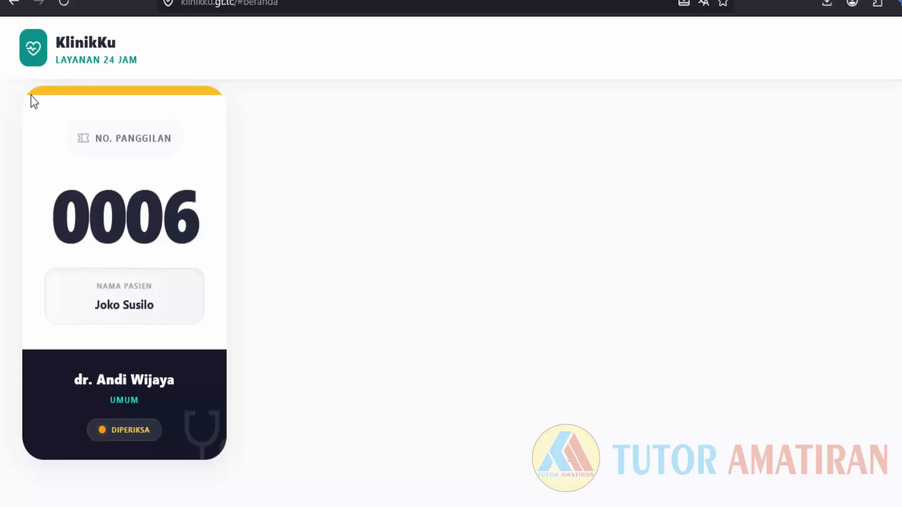
{"action": "scroll", "coordinate": [30, 100], "scroll_direction": "up", "scroll_amount": 2}
{"action": "left_click", "coordinate": [14, 3]}
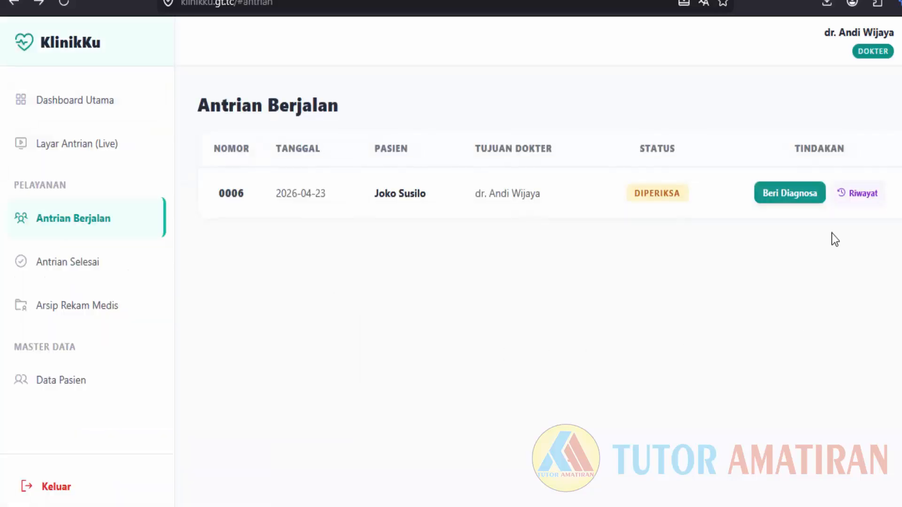
Open the Formulir Medis Pasien for the examined patient and review today's complaint notes.
{"action": "left_click", "coordinate": [796, 196]}
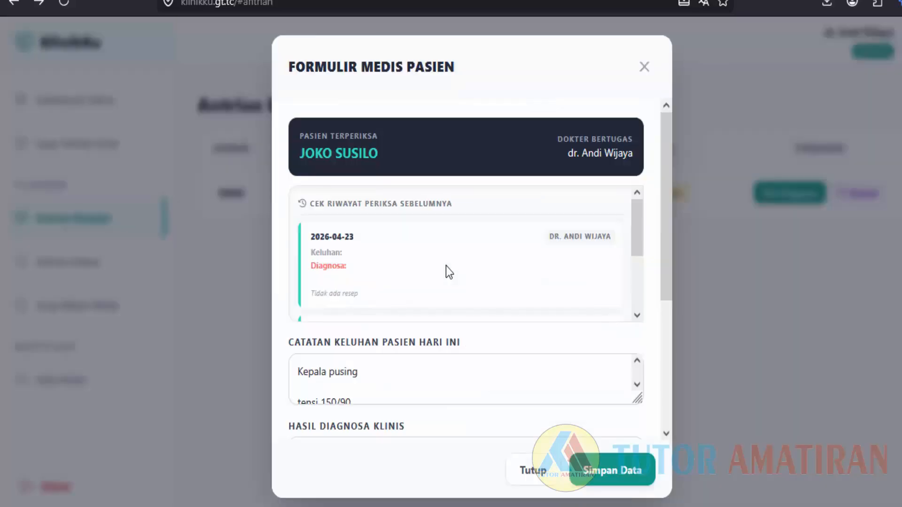
{"action": "scroll", "coordinate": [446, 266], "scroll_direction": "down", "scroll_amount": 2}
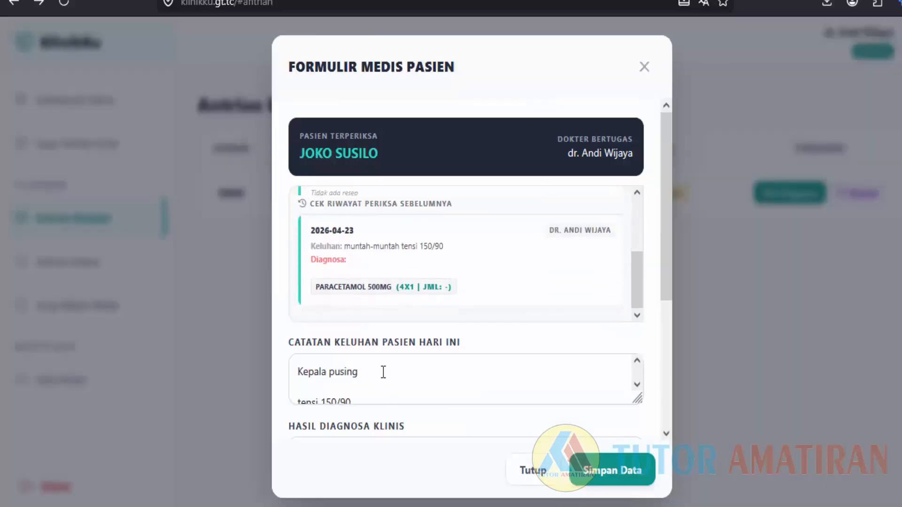
{"action": "scroll", "coordinate": [384, 372], "scroll_direction": "down", "scroll_amount": 1}
{"action": "left_click", "coordinate": [375, 387]}
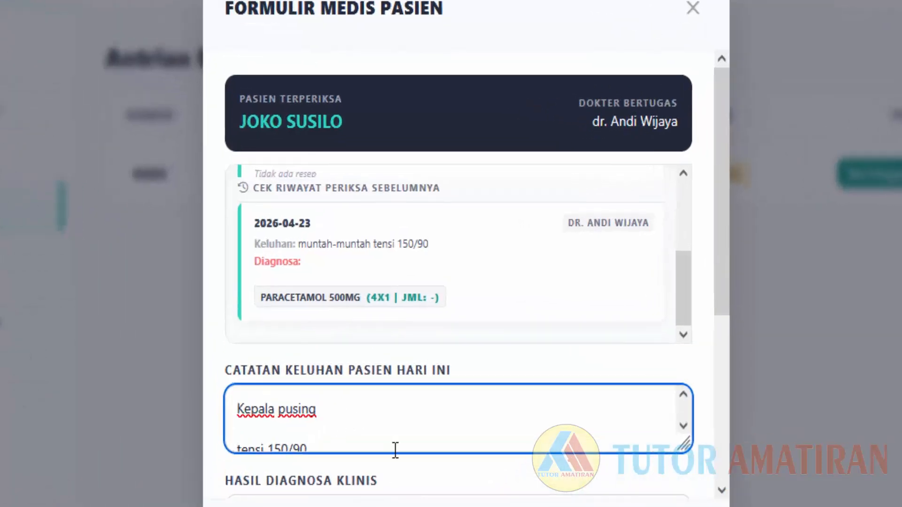
{"action": "scroll", "coordinate": [402, 425], "scroll_direction": "down", "scroll_amount": 2}
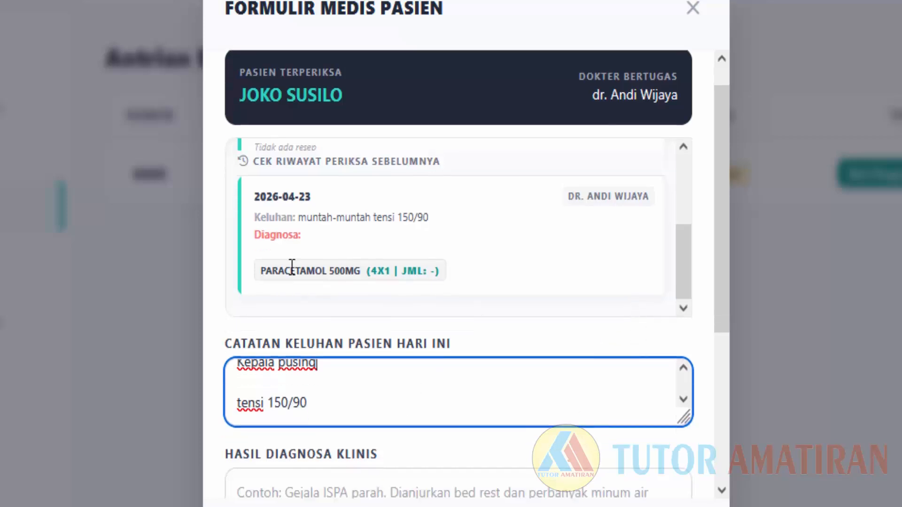
{"action": "scroll", "coordinate": [290, 262], "scroll_direction": "down", "scroll_amount": 5}
Type 'Mengidap Hipertensi' into the Hasil Diagnosa Klinis field.
{"action": "left_click", "coordinate": [289, 261]}
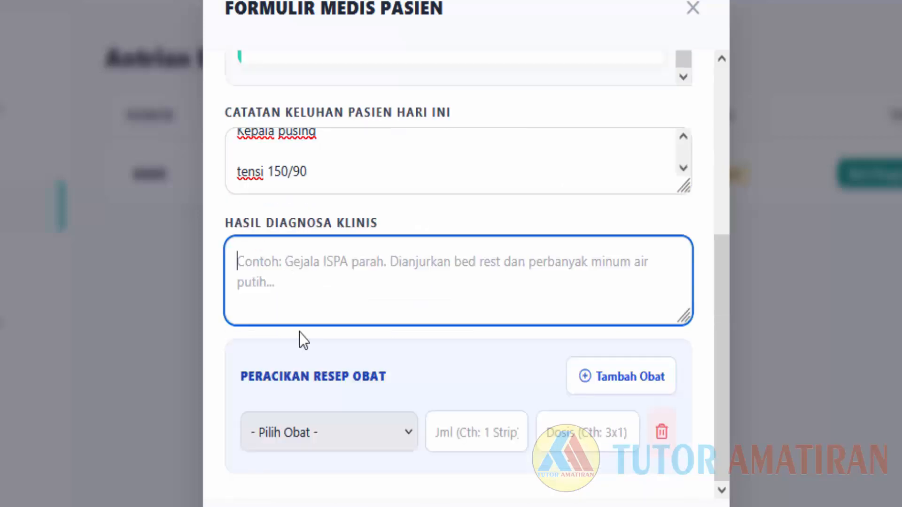
{"action": "left_click", "coordinate": [387, 227]}
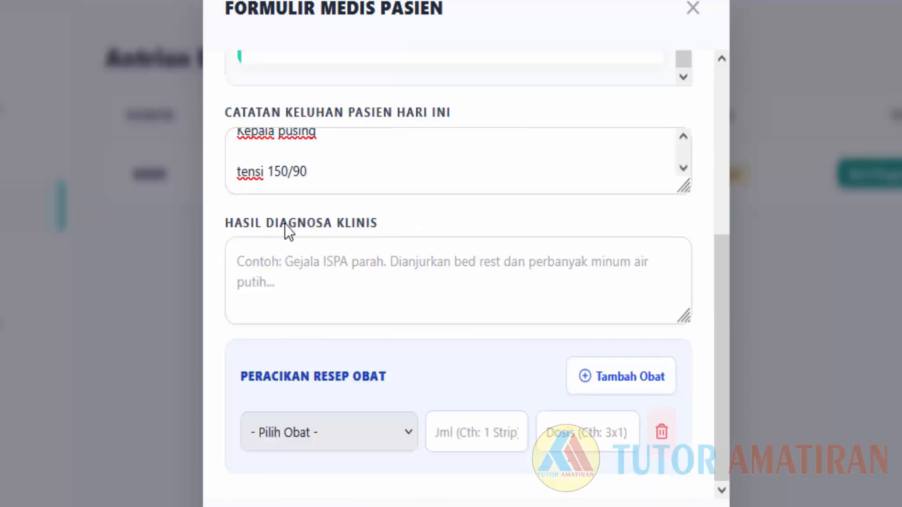
{"action": "left_click", "coordinate": [291, 256]}
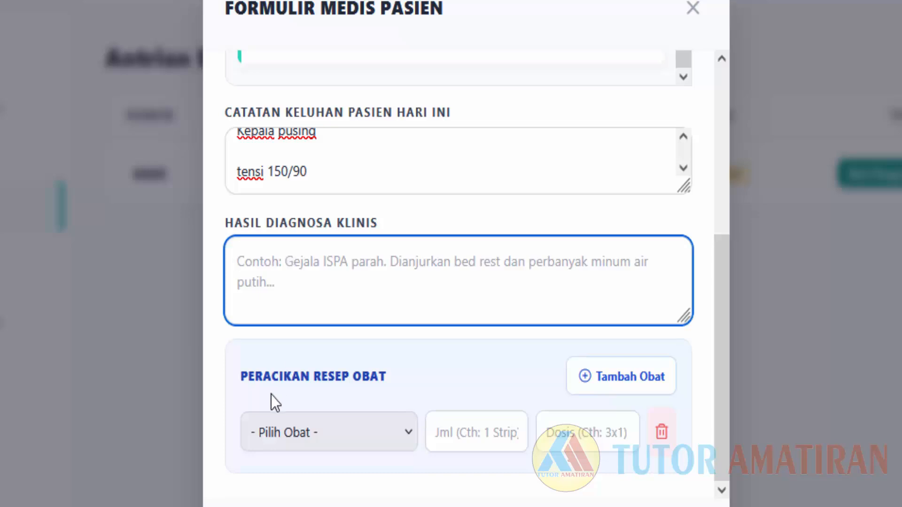
{"action": "type", "text": "Men"}
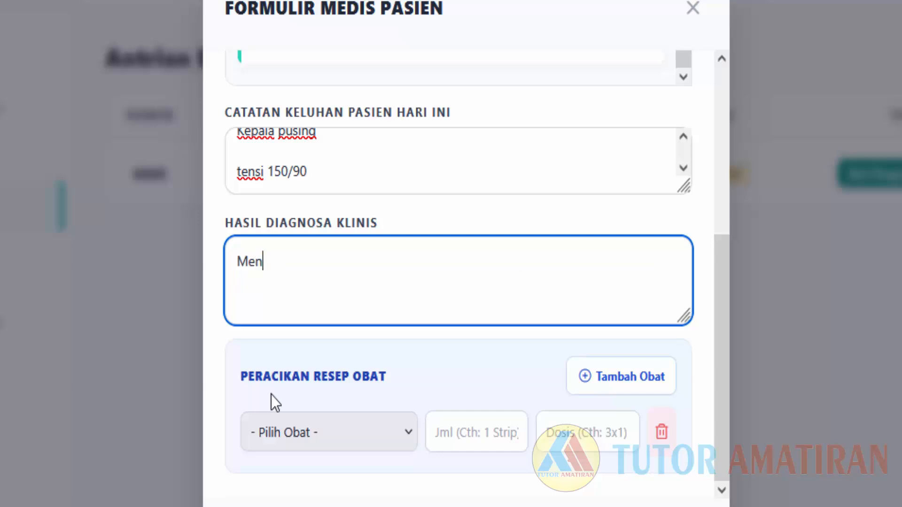
{"action": "type", "text": "ngidap"}
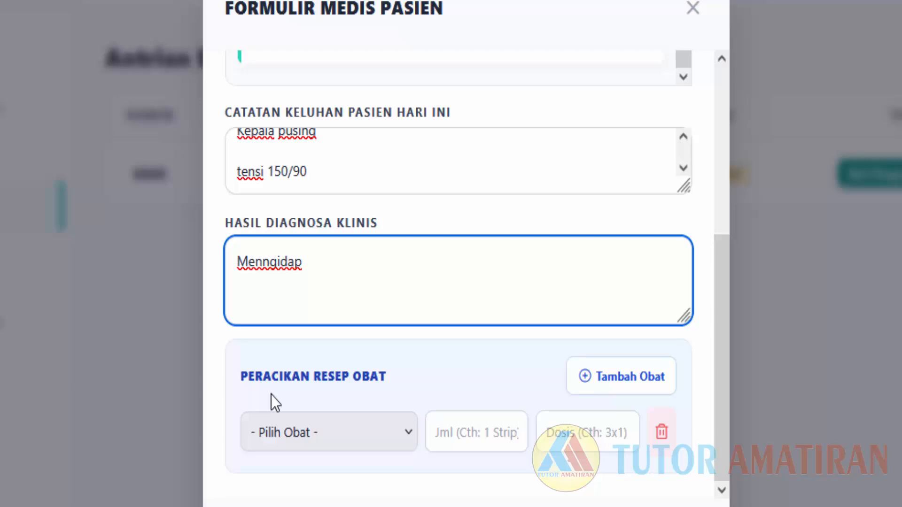
{"action": "key", "text": "BackSpace"}
{"action": "key", "text": "BackSpace"}
{"action": "key", "text": "BackSpace"}
{"action": "key", "text": "BackSpace"}
{"action": "key", "text": "BackSpace"}
{"action": "key", "text": "BackSpace"}
{"action": "key", "text": "BackSpace"}
{"action": "type", "text": "g"}
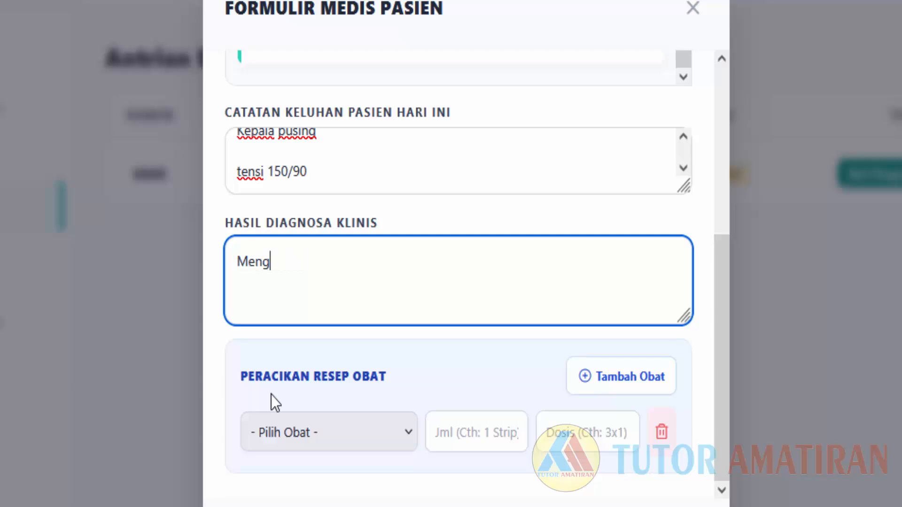
{"action": "type", "text": "idap Hi"}
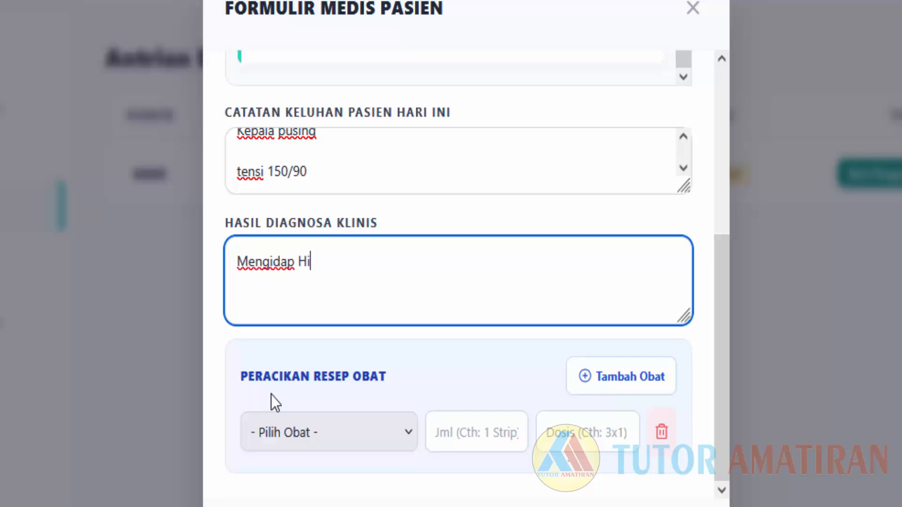
{"action": "type", "text": "pertensi"}
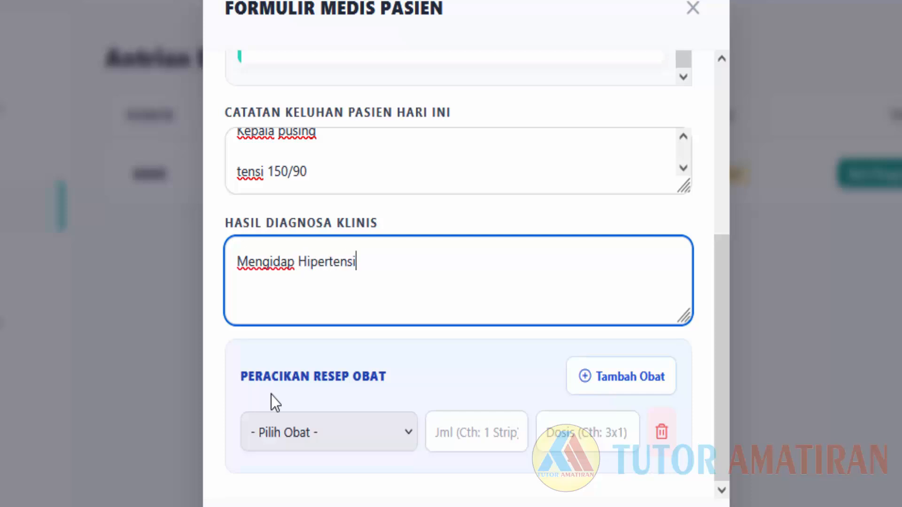
Add Amlodipin 5mg to the prescription with quantity 1 Strip.
{"action": "left_click", "coordinate": [329, 440]}
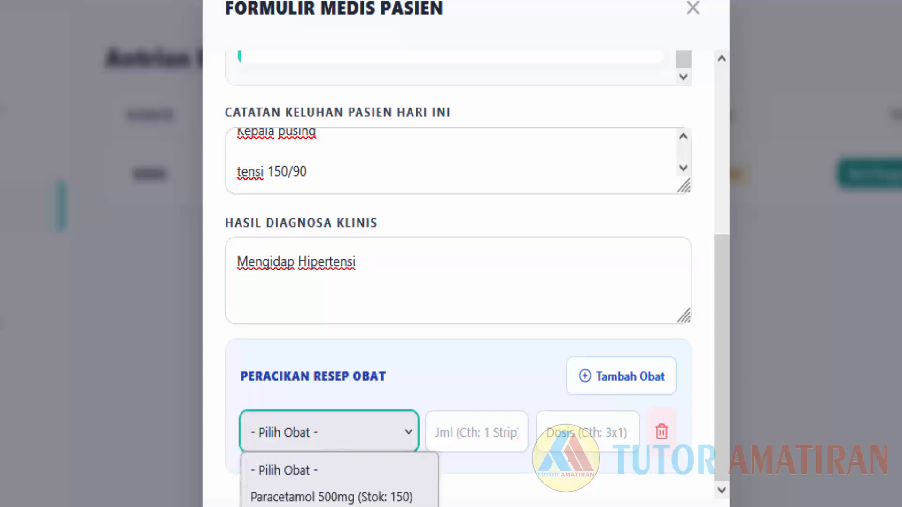
{"action": "left_click", "coordinate": [358, 463]}
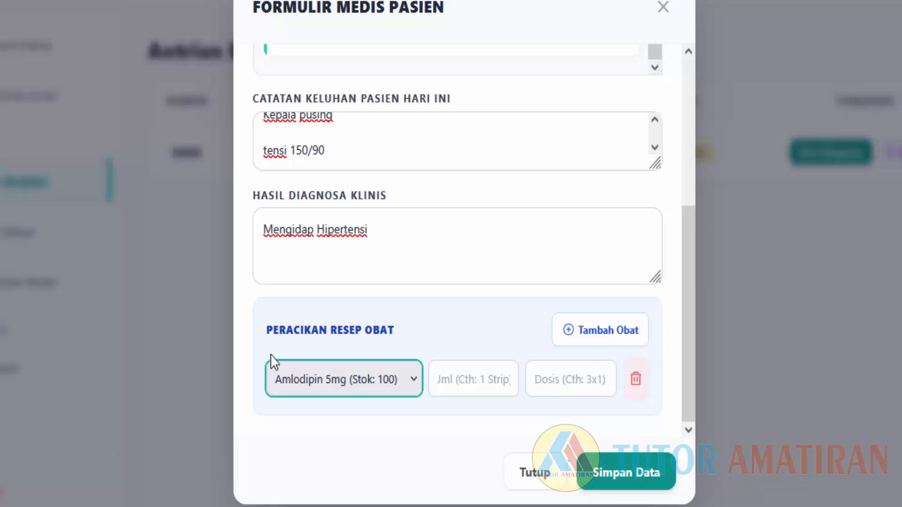
{"action": "left_click", "coordinate": [484, 384]}
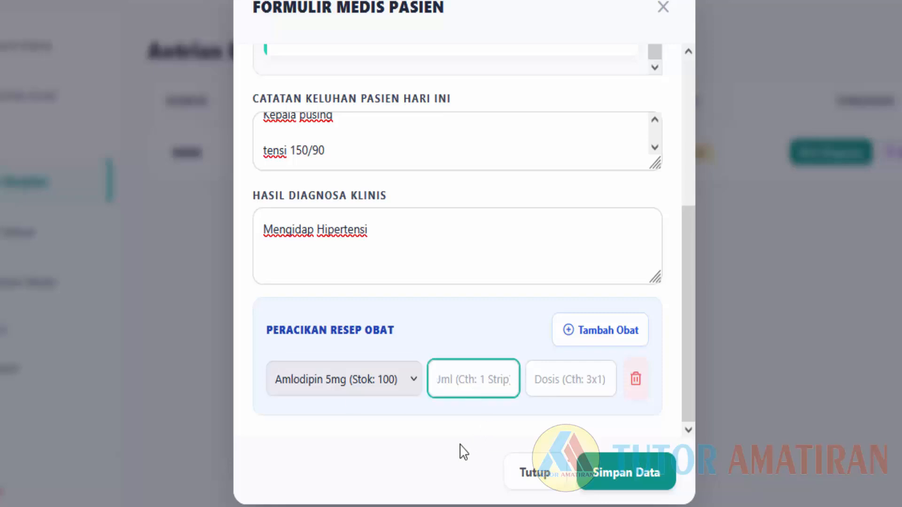
{"action": "type", "text": "1 Strip"}
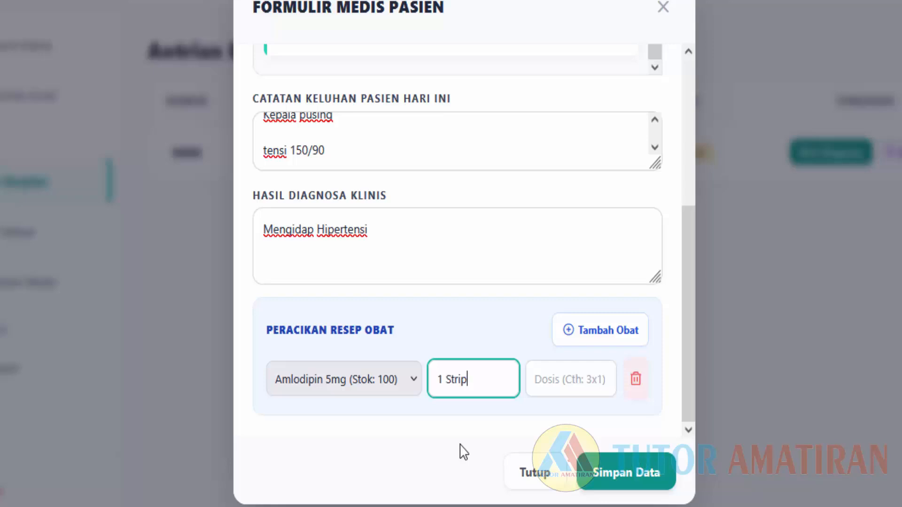
Enter the Amlodipin dosage as 1x1.
{"action": "left_click", "coordinate": [573, 380]}
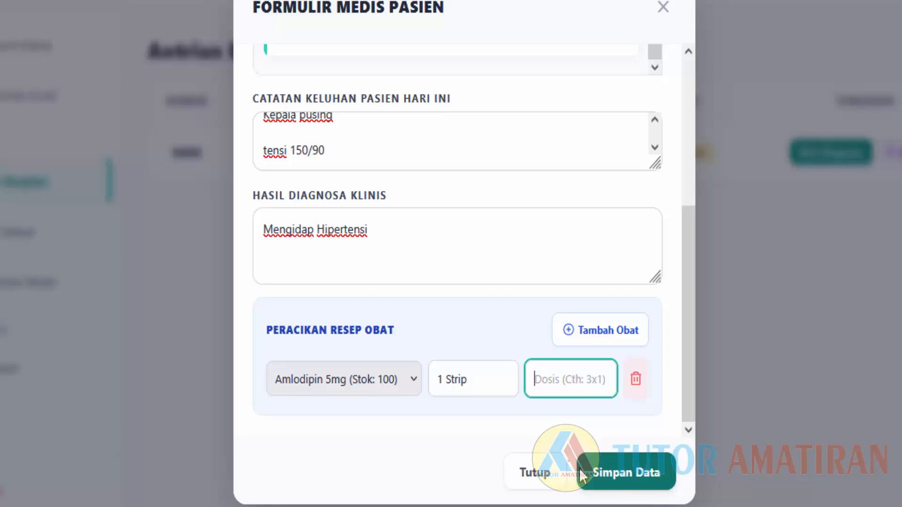
{"action": "type", "text": "1"}
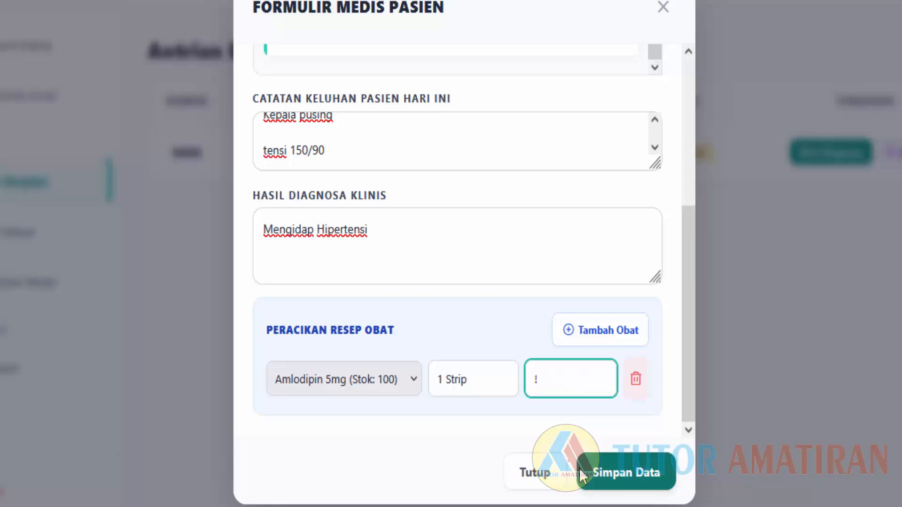
{"action": "key", "text": "BackSpace"}
{"action": "type", "text": "1"}
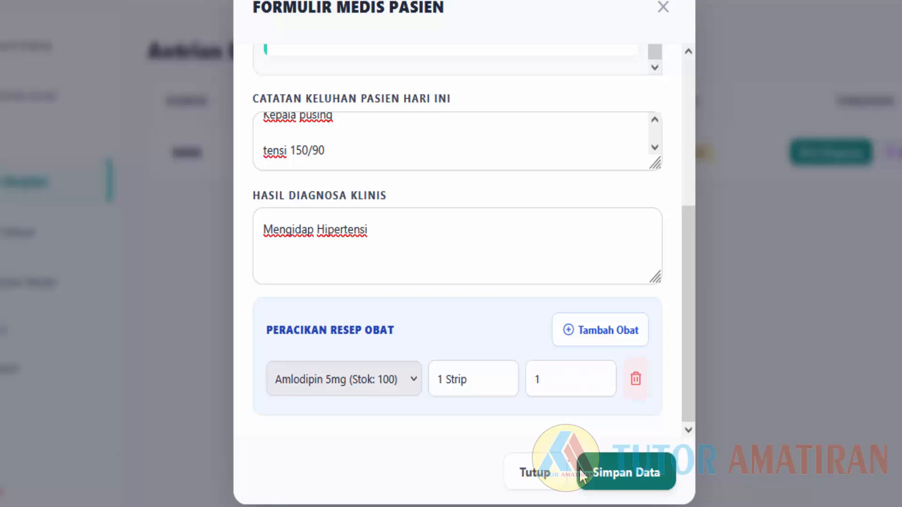
{"action": "key", "text": "super"}
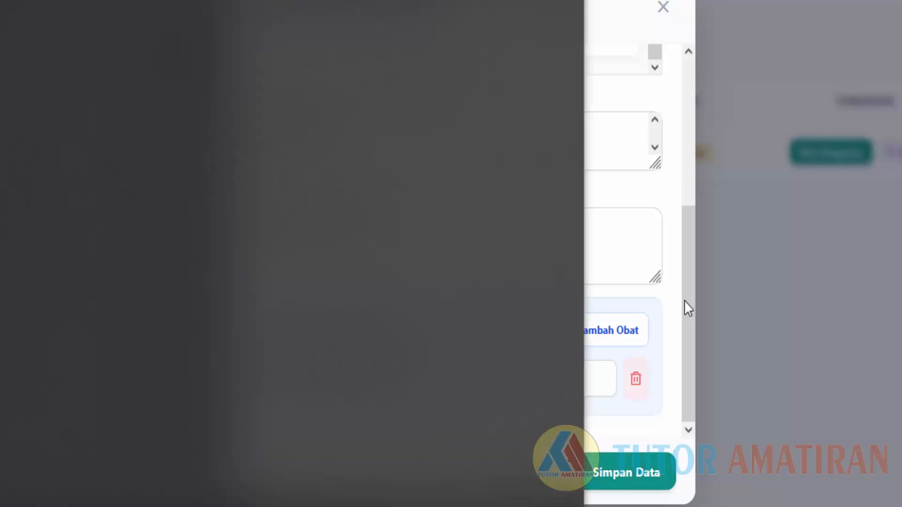
{"action": "left_click", "coordinate": [668, 330]}
{"action": "left_click", "coordinate": [587, 379]}
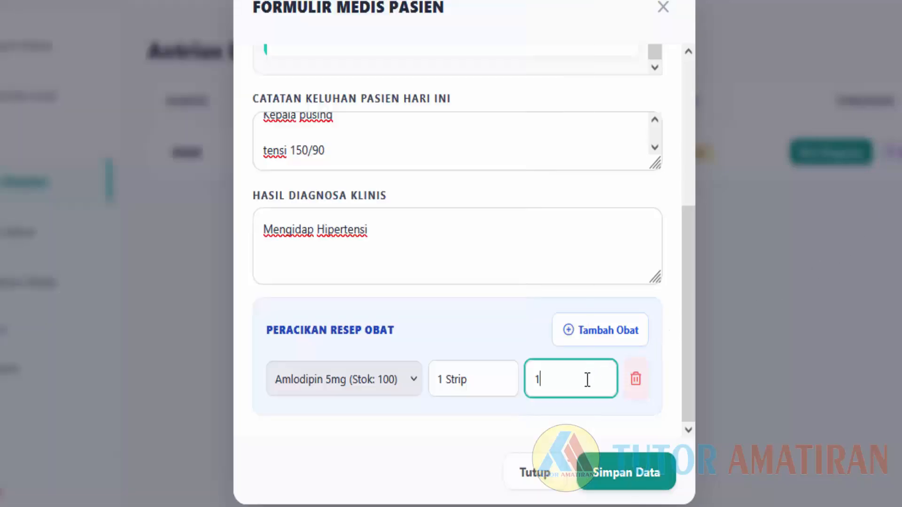
{"action": "type", "text": "x1"}
Save the diagnosis and Amlodipin prescription, review the electronic prescription copy, and close it.
{"action": "left_click", "coordinate": [622, 481]}
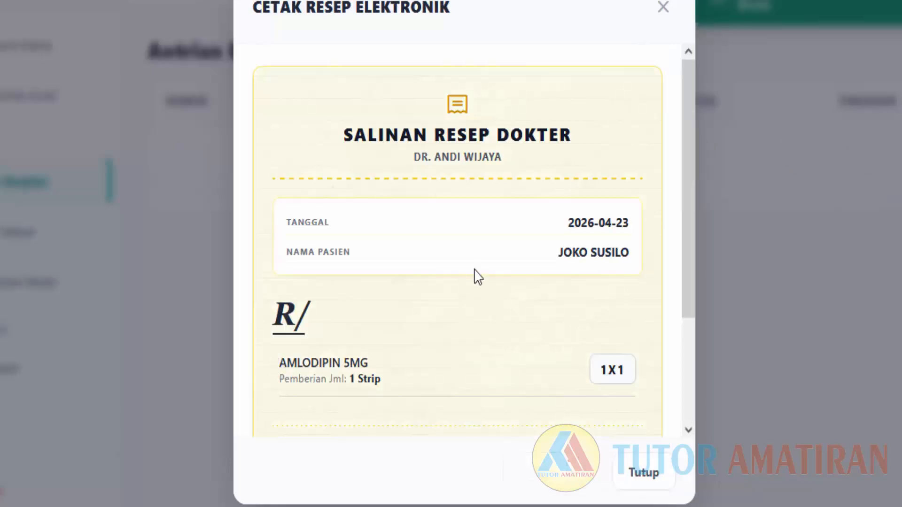
{"action": "scroll", "coordinate": [485, 274], "scroll_direction": "down", "scroll_amount": 3}
{"action": "scroll", "coordinate": [467, 288], "scroll_direction": "up", "scroll_amount": 3}
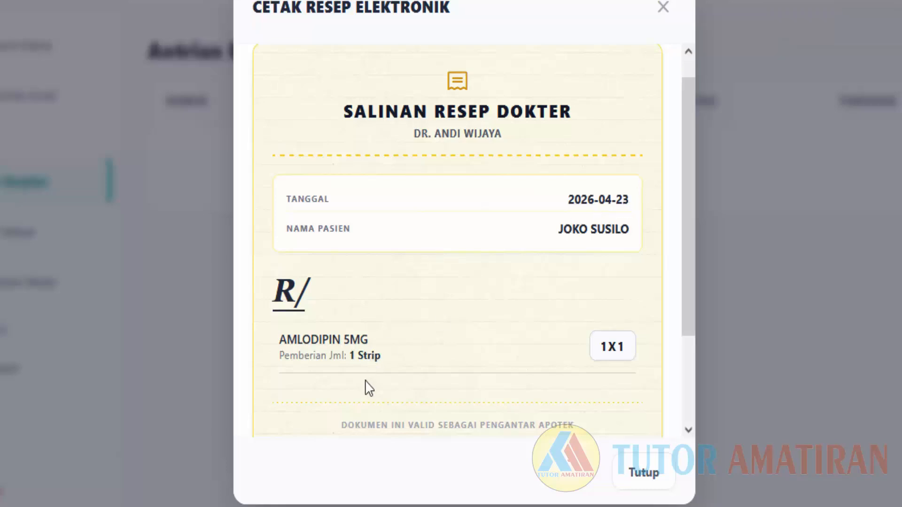
{"action": "scroll", "coordinate": [380, 342], "scroll_direction": "down", "scroll_amount": 3}
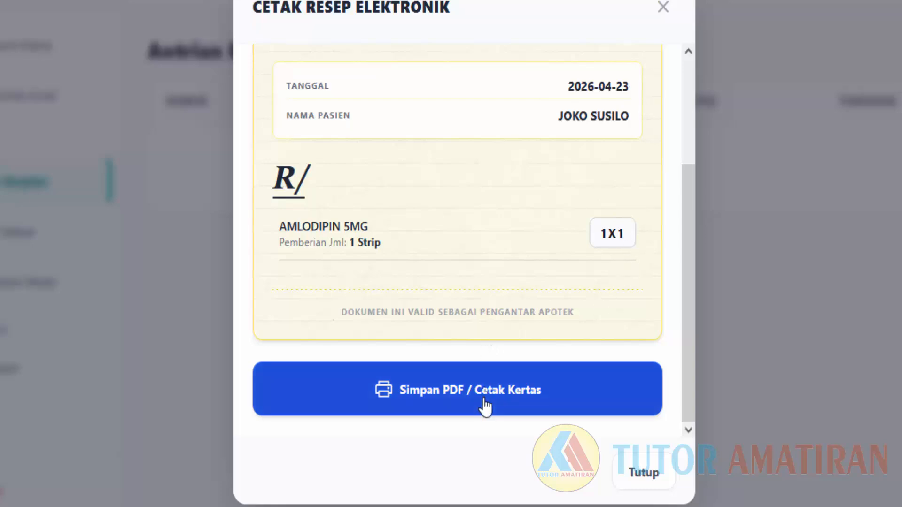
{"action": "scroll", "coordinate": [494, 308], "scroll_direction": "up", "scroll_amount": 3}
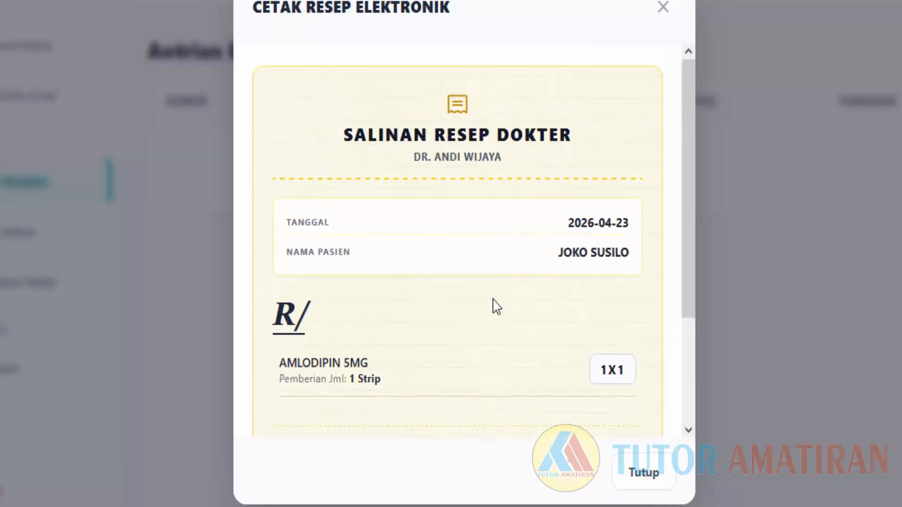
{"action": "scroll", "coordinate": [494, 309], "scroll_direction": "down", "scroll_amount": 2}
{"action": "left_click", "coordinate": [643, 473]}
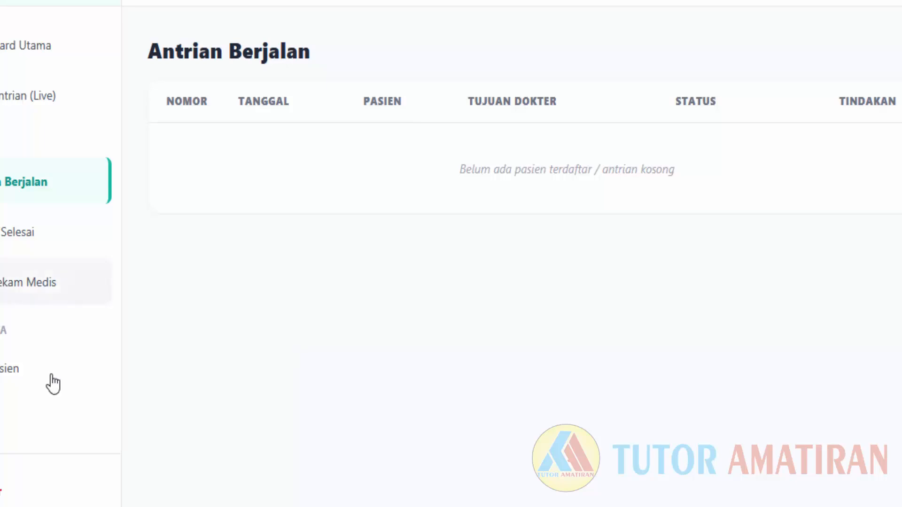
Log out of the doctor account and enter the pharmacist's username and password.
{"action": "left_click", "coordinate": [10, 496]}
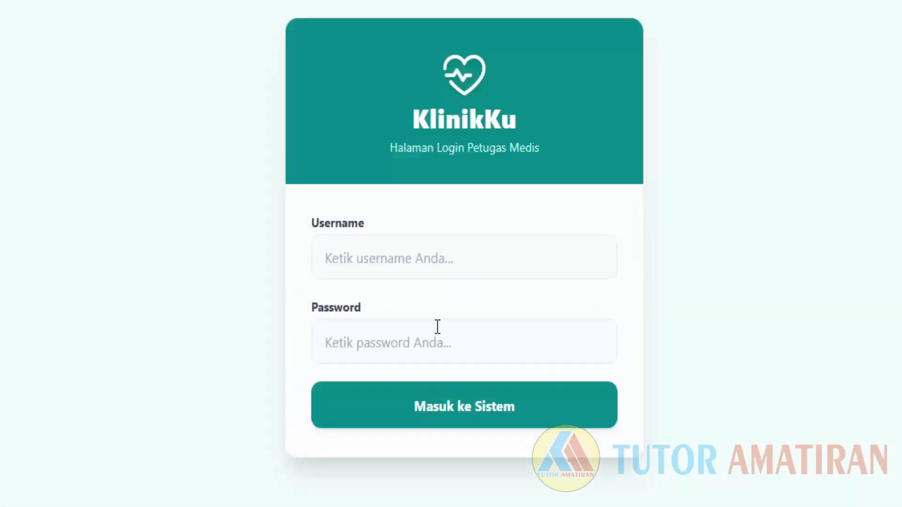
{"action": "left_click", "coordinate": [417, 260]}
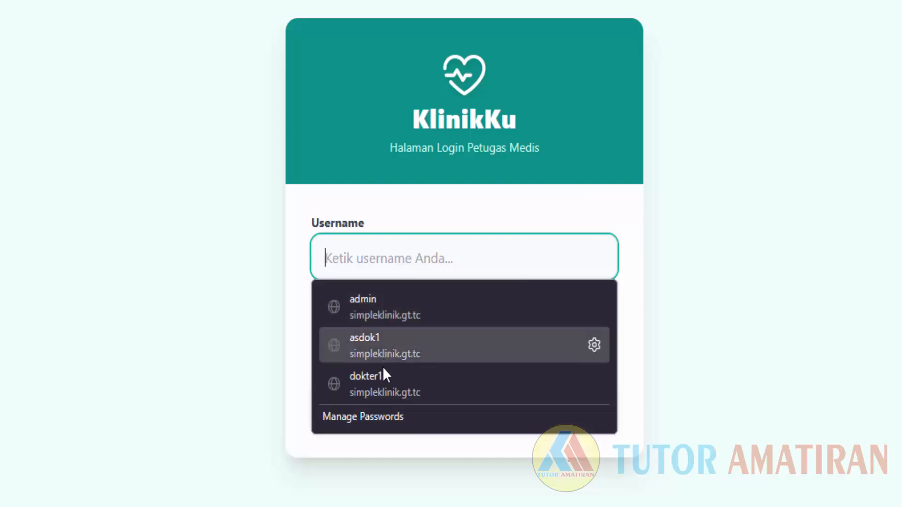
{"action": "left_click", "coordinate": [368, 240]}
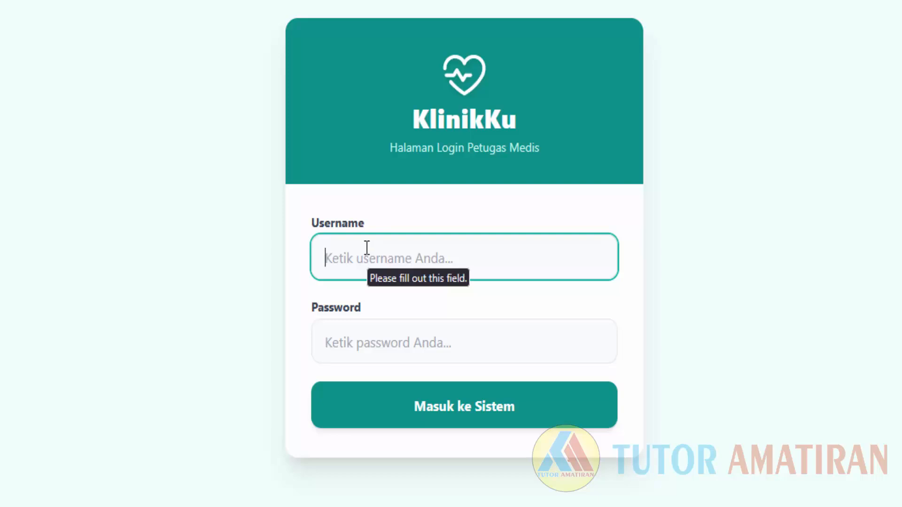
{"action": "type", "text": "apot"}
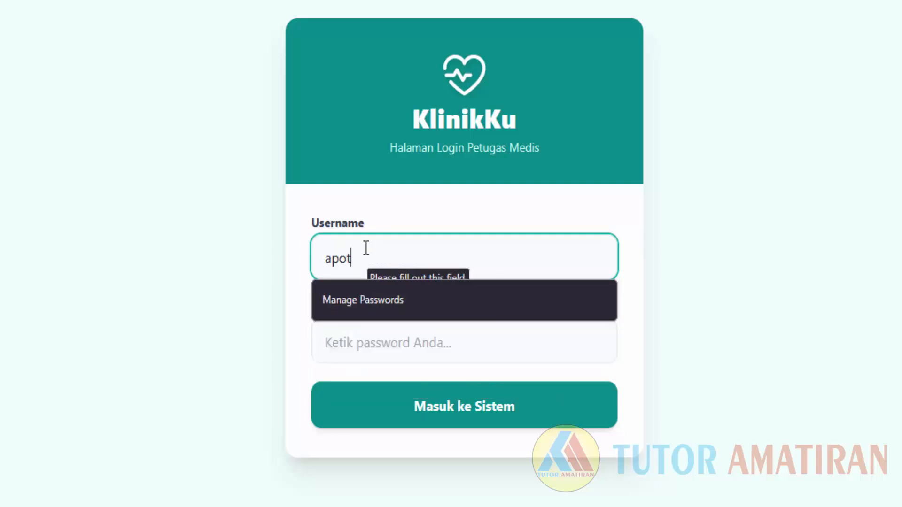
{"action": "type", "text": "ek1"}
{"action": "left_click", "coordinate": [413, 350]}
{"action": "type", "text": "12"}
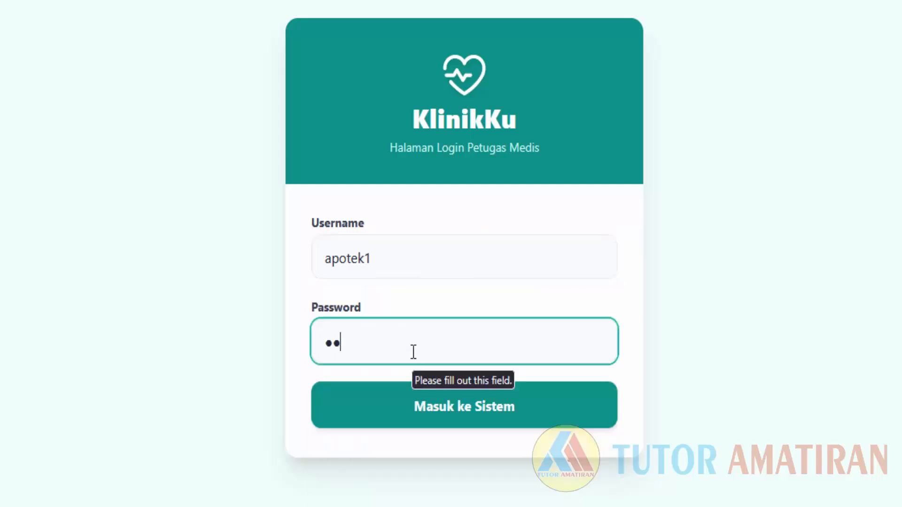
{"action": "type", "text": "3"}
Sign in as the pharmacist, decline Firefox's password save, and open Data Obat.
{"action": "left_click", "coordinate": [432, 417]}
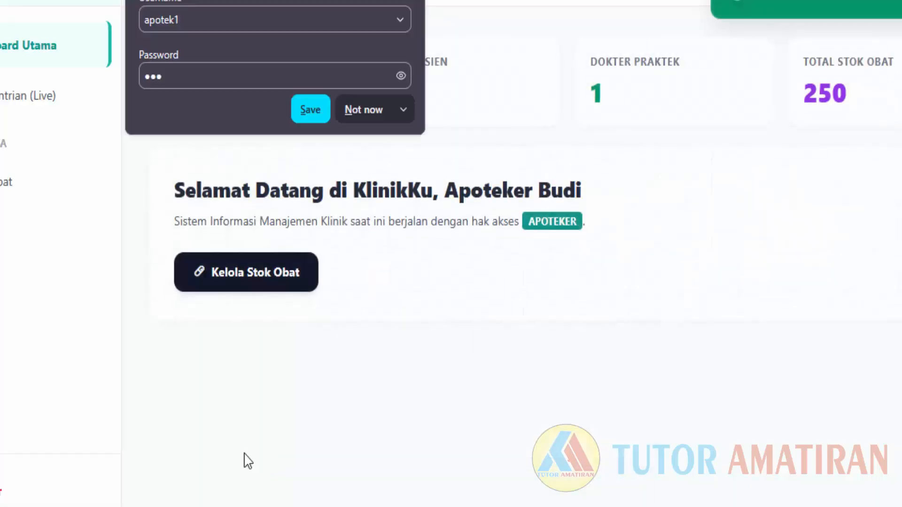
{"action": "left_click", "coordinate": [379, 112]}
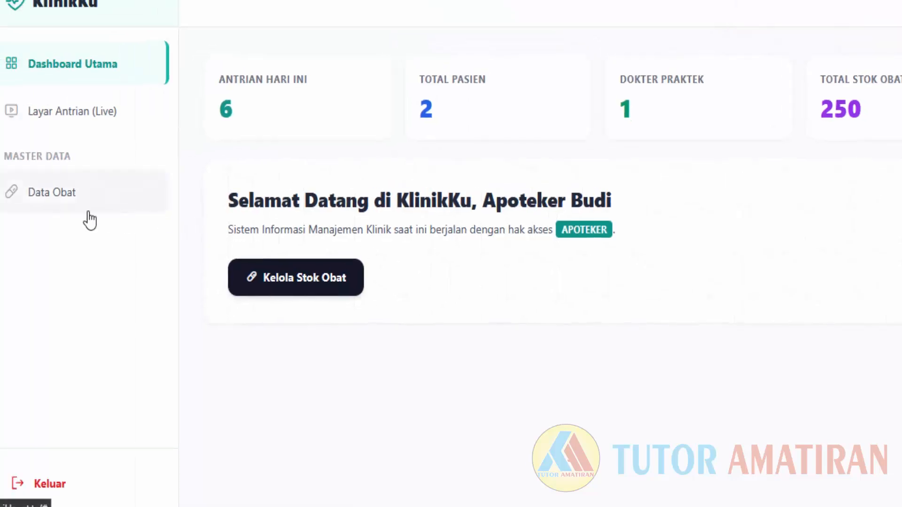
{"action": "left_click", "coordinate": [83, 204]}
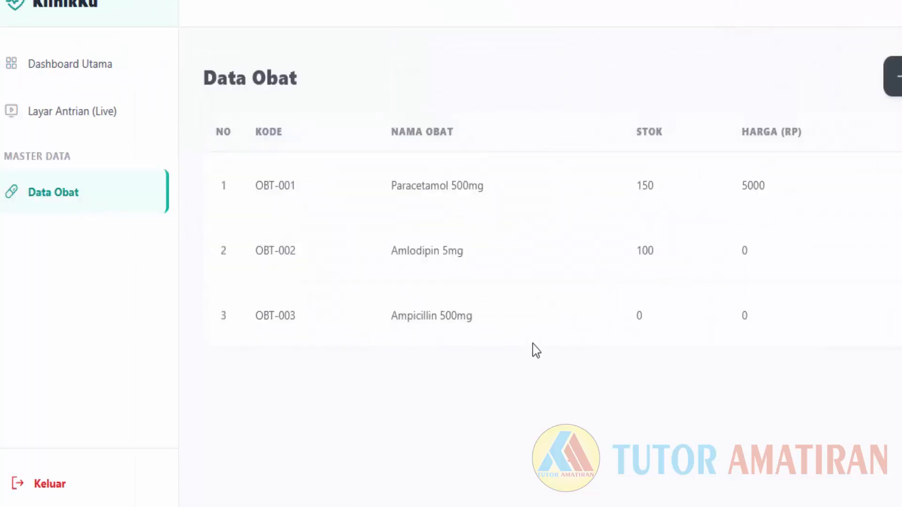
{"action": "left_click", "coordinate": [897, 76]}
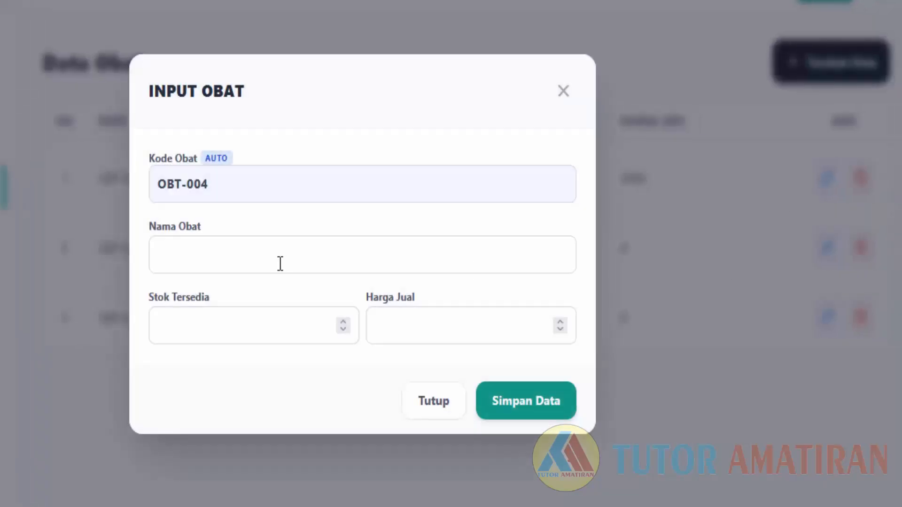
{"action": "left_click", "coordinate": [278, 262]}
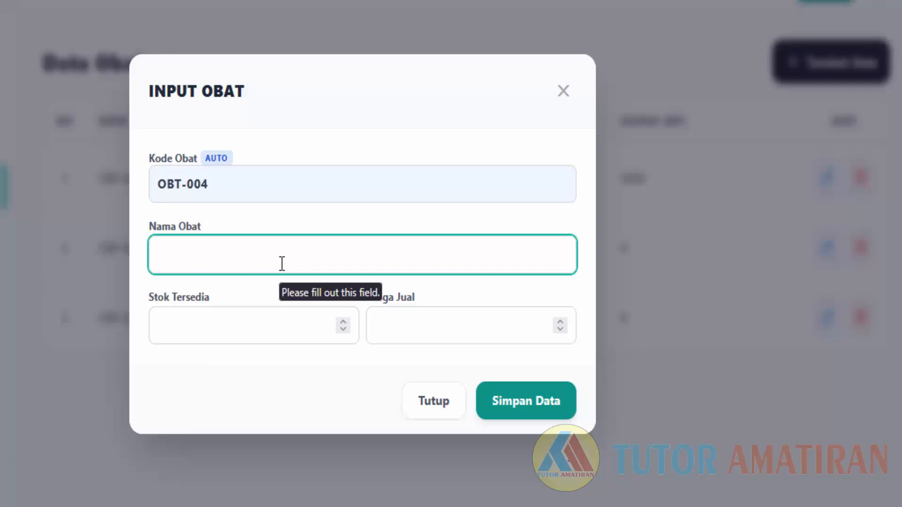
{"action": "left_click", "coordinate": [573, 102]}
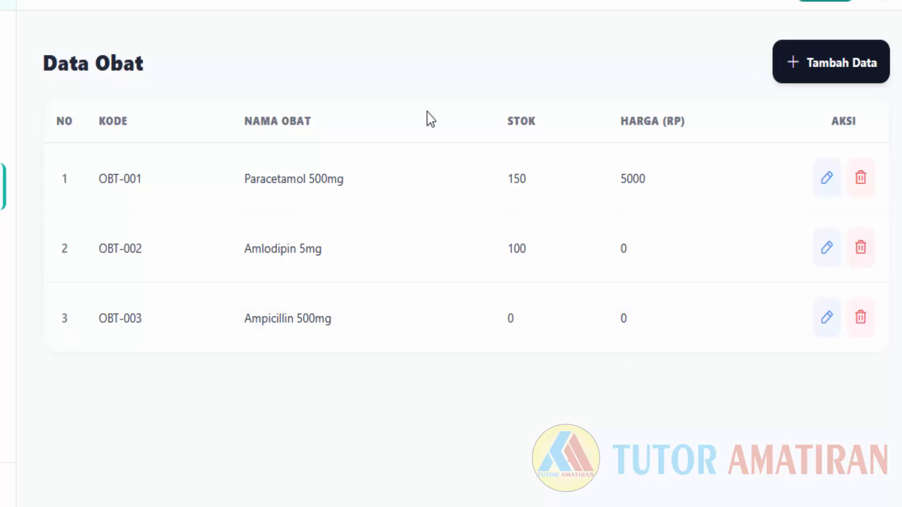
{"action": "left_click", "coordinate": [799, 76]}
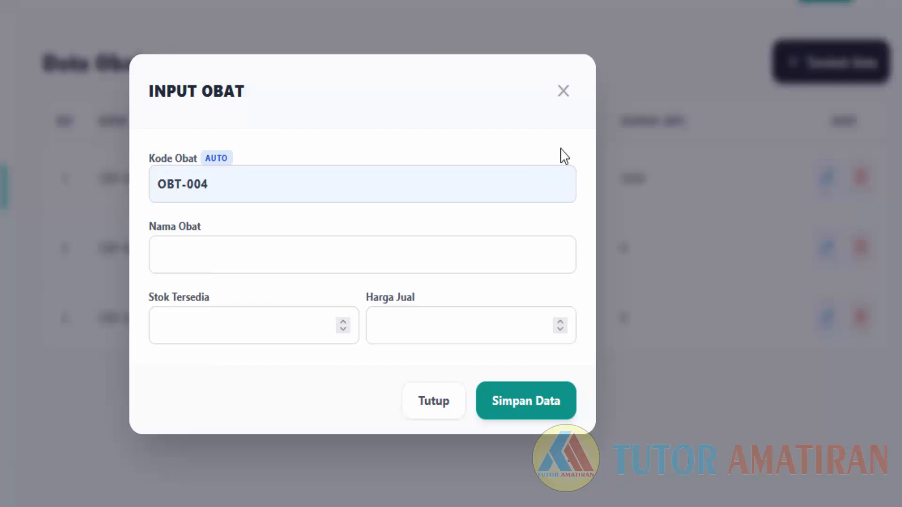
{"action": "left_click", "coordinate": [564, 90]}
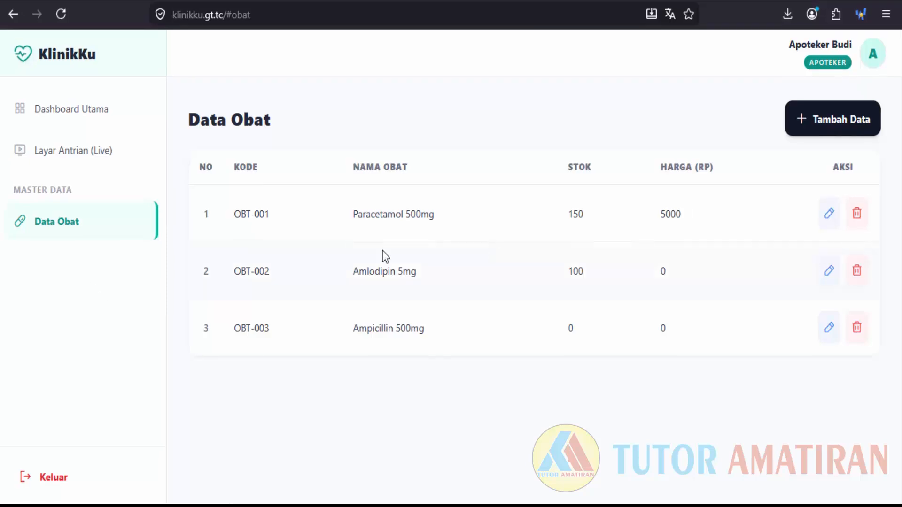
{"action": "left_click", "coordinate": [831, 124]}
{"action": "left_click", "coordinate": [613, 143]}
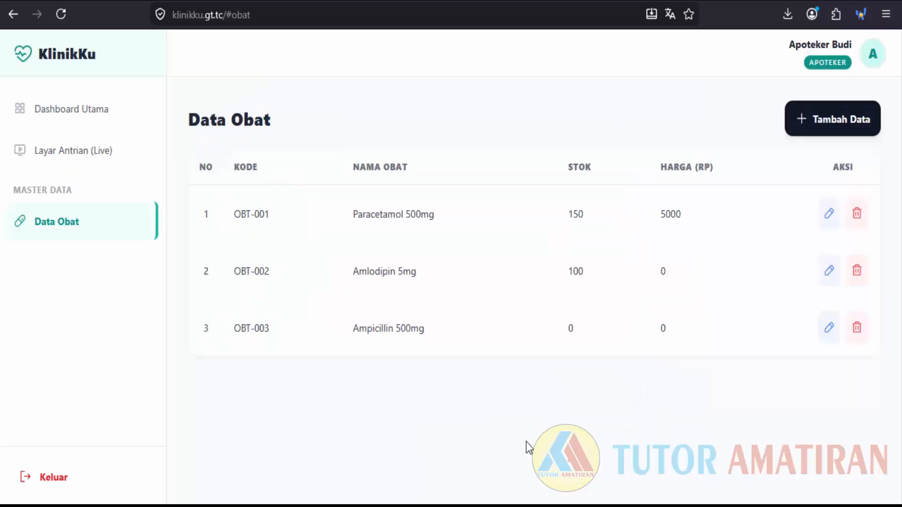